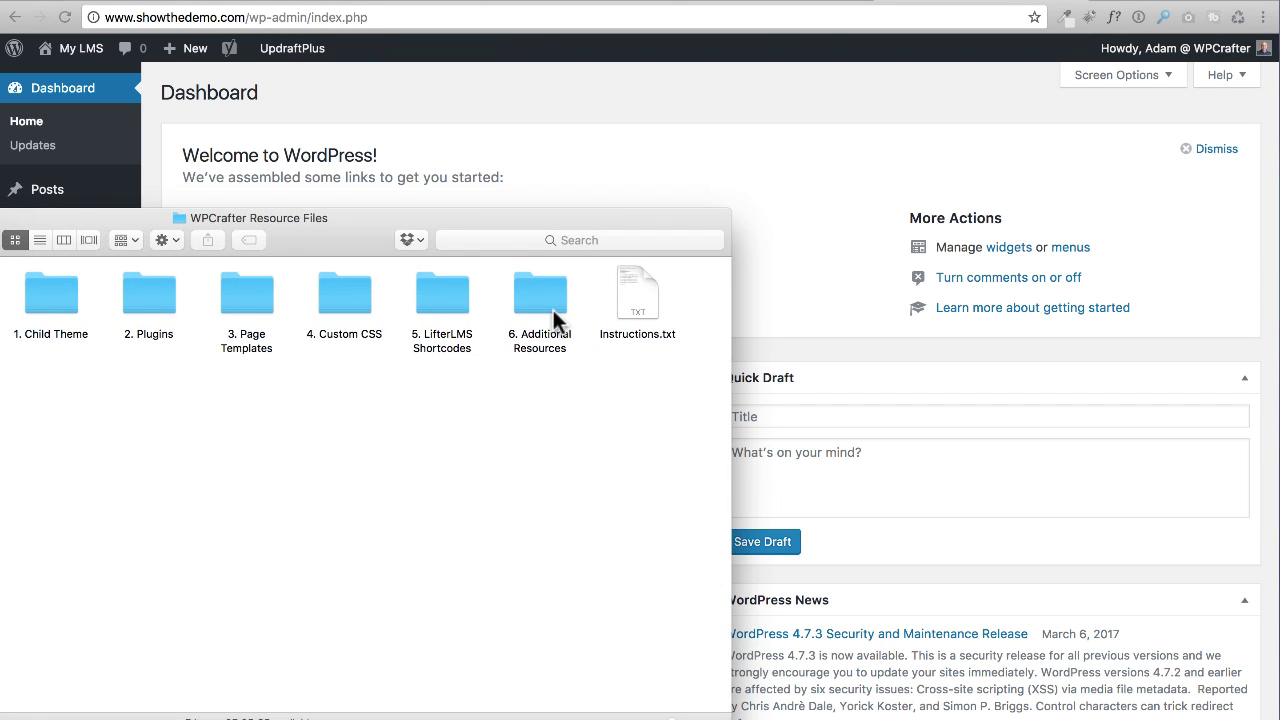
Open the LifterLMS Shortcodes.txt file from the "5. LifterLMS Shortcodes" folder
double_click(450, 294)
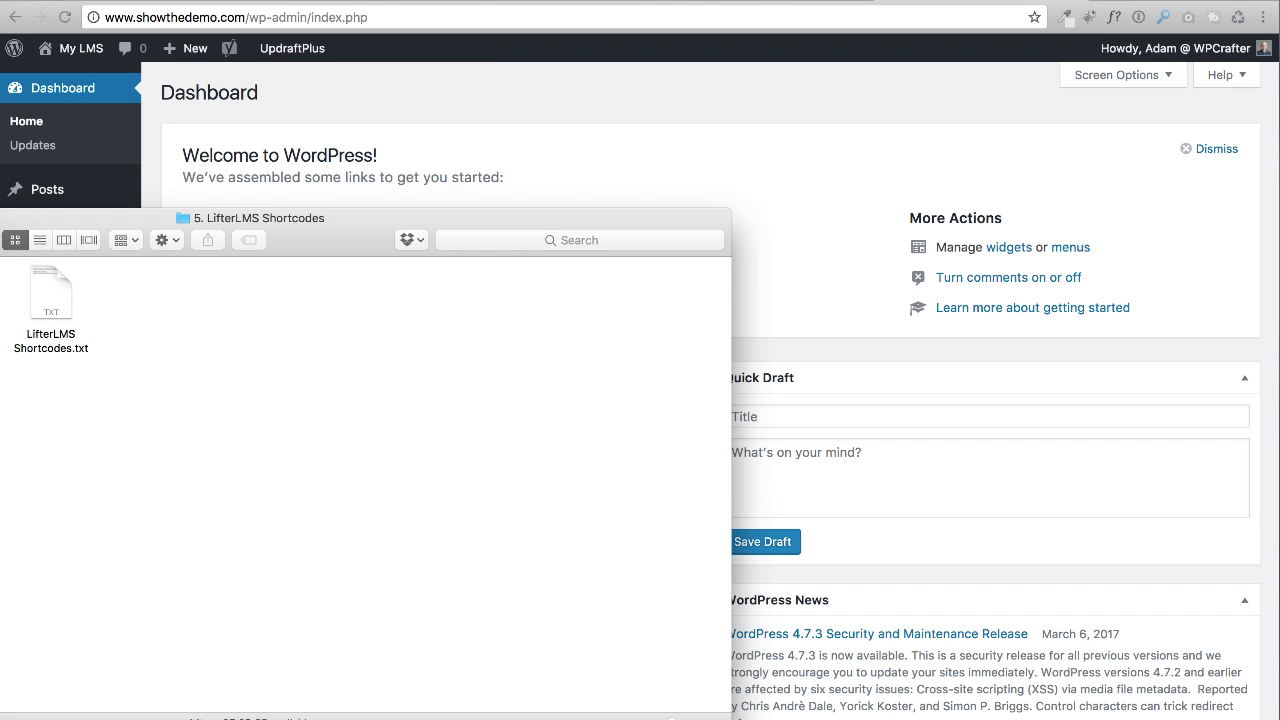
key("super+m")
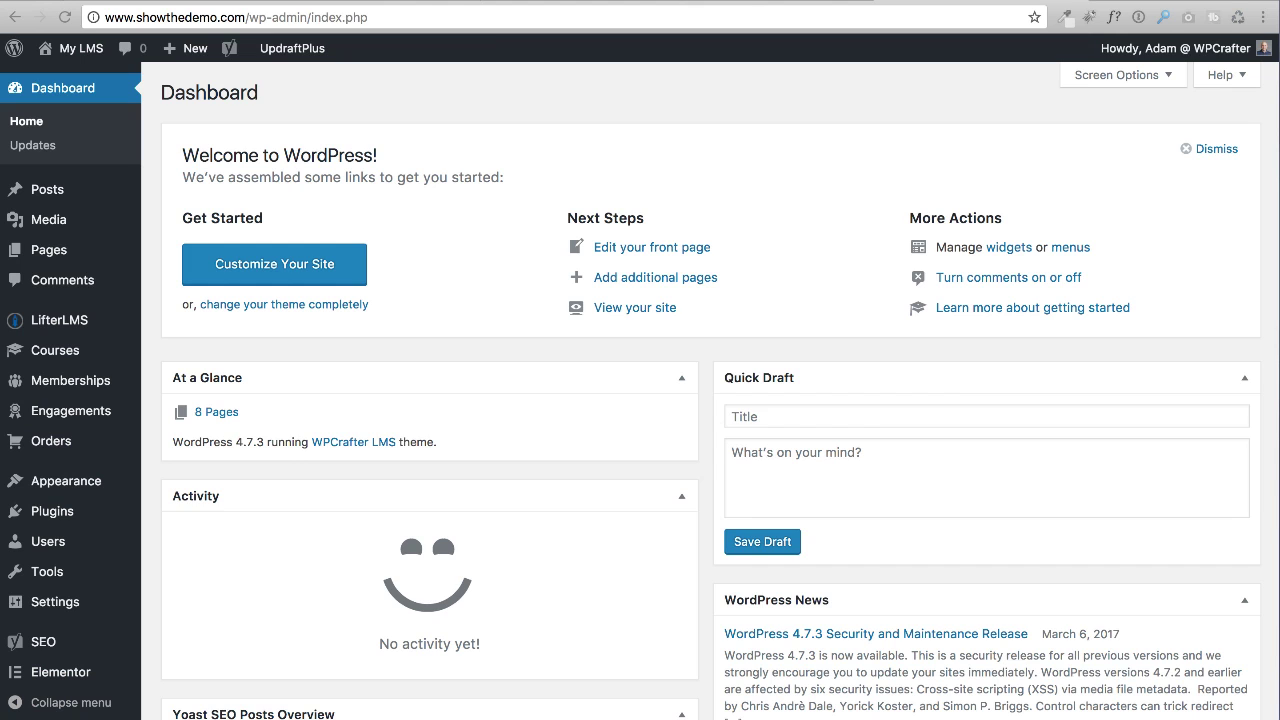
left_click_drag(425, 115, 638, 170)
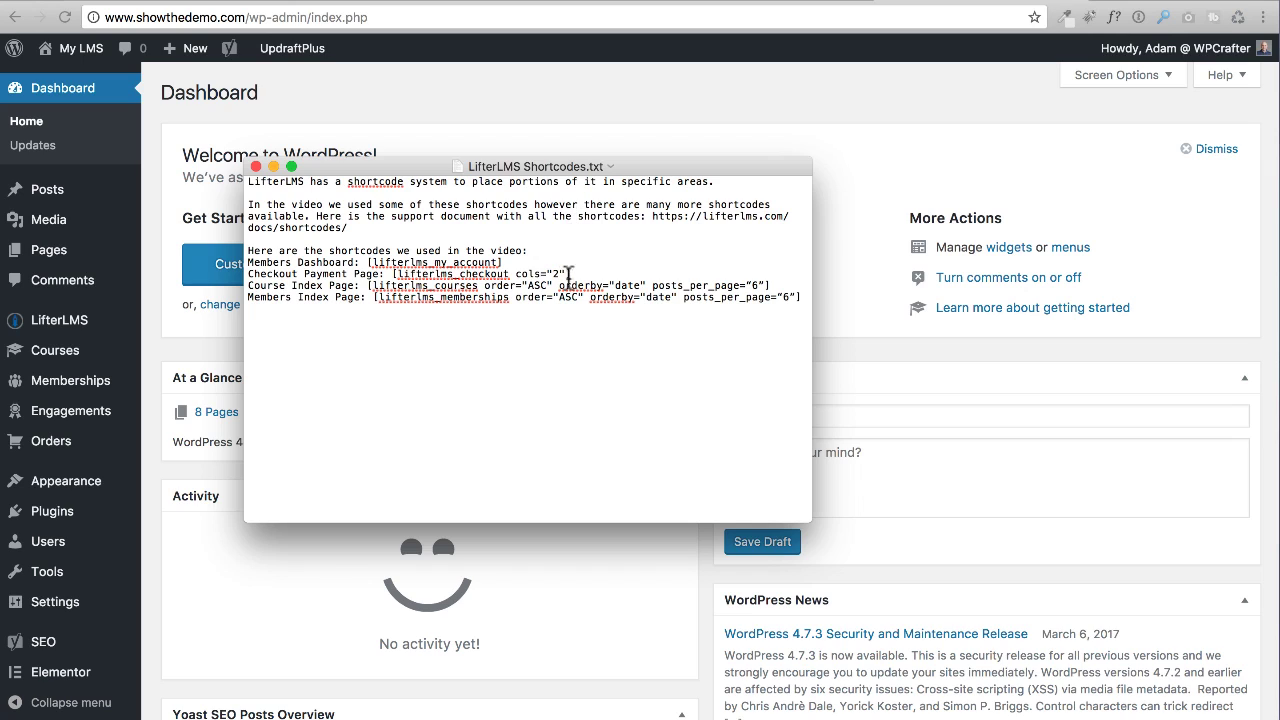
Review the shortcodes listed for the Members Dashboard, Checkout Payment, Course Index and Members Index pages
left_click_drag(515, 264, 364, 262)
left_click(528, 262)
left_click_drag(508, 262, 368, 262)
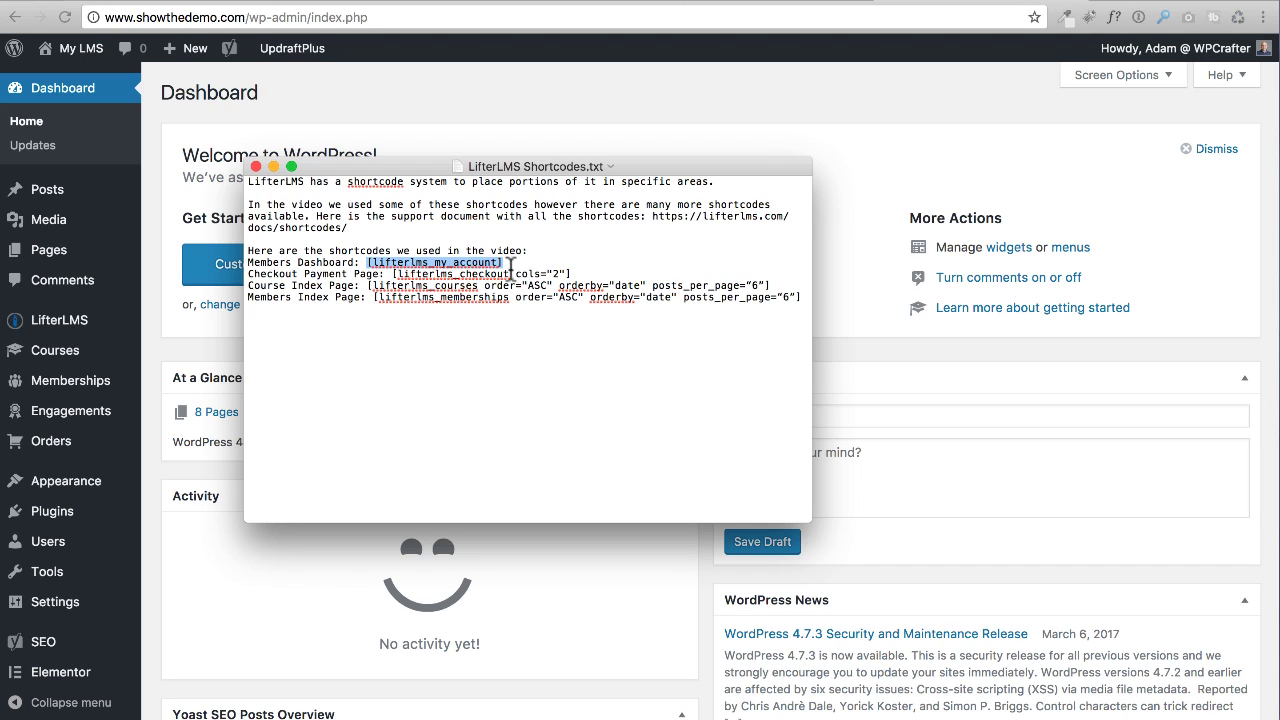
left_click_drag(568, 273, 390, 276)
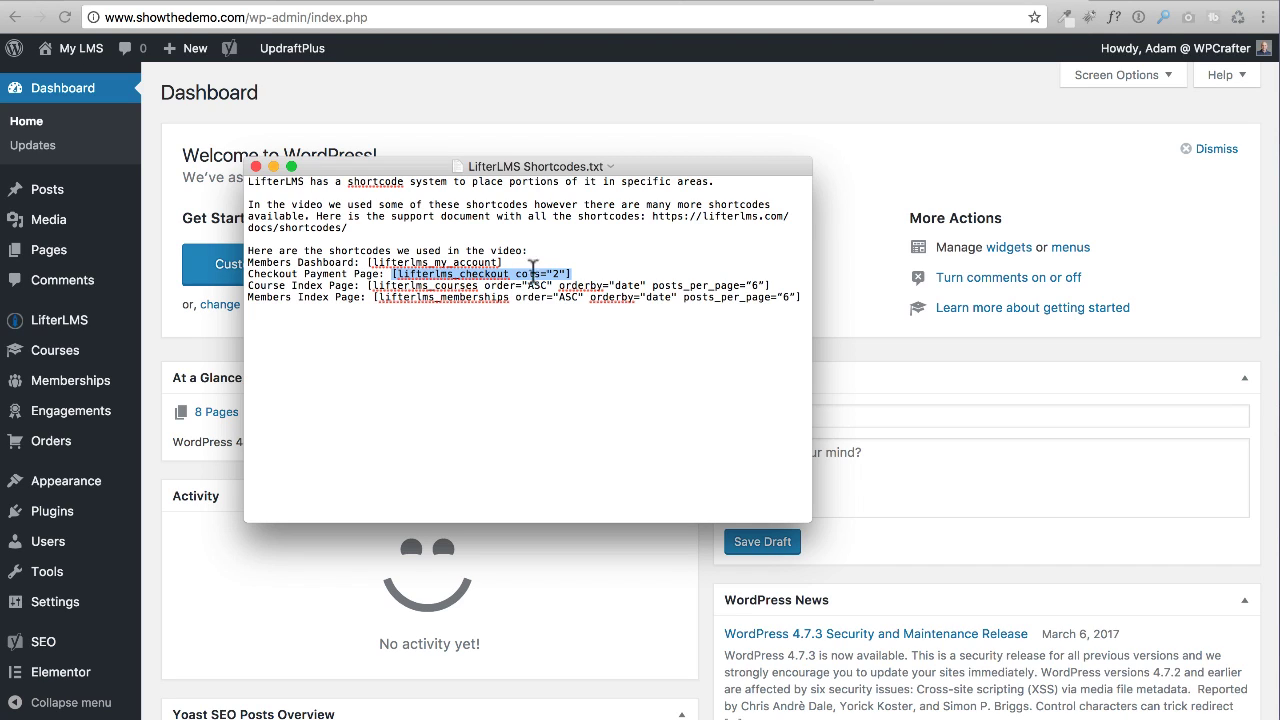
left_click(586, 272)
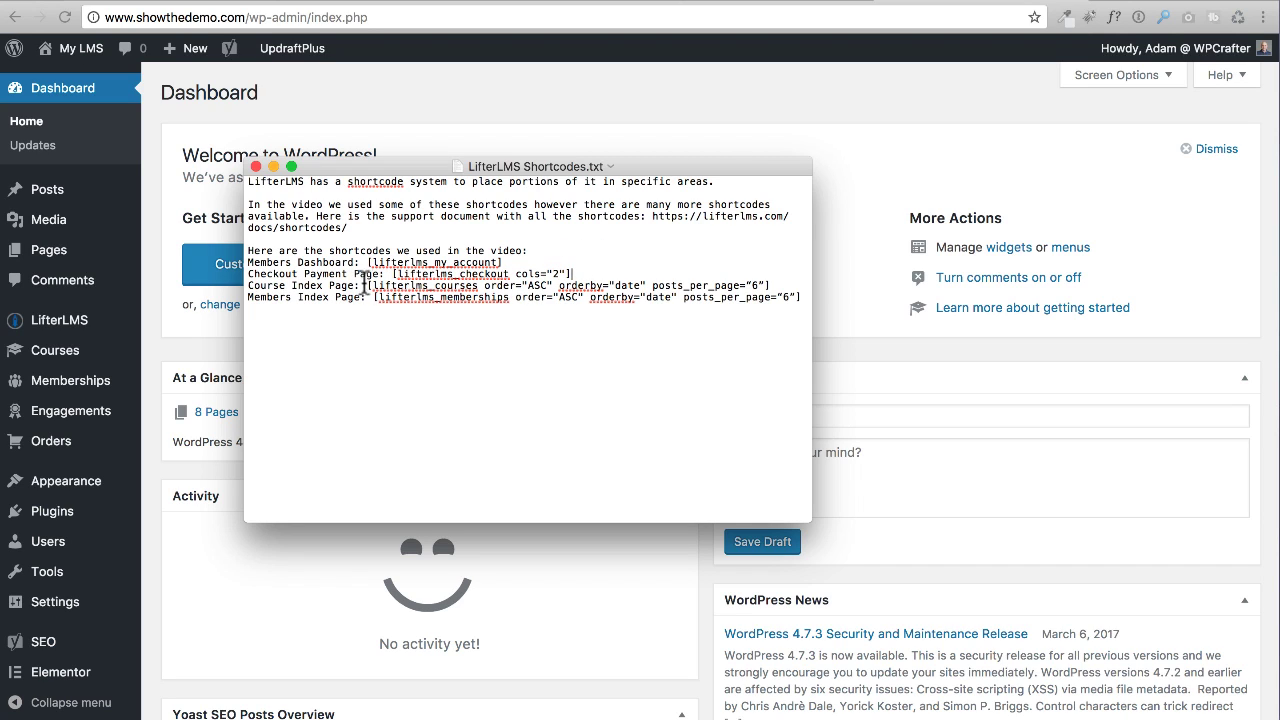
left_click_drag(367, 286, 770, 278)
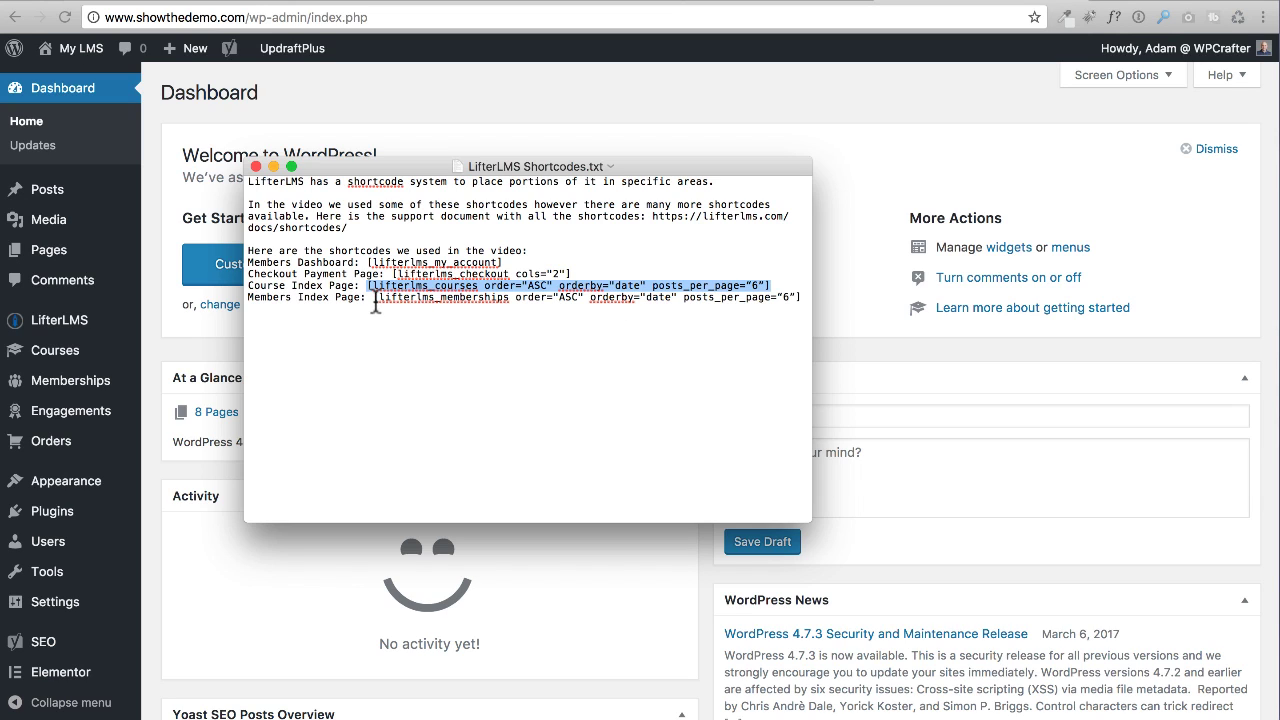
left_click_drag(374, 297, 801, 297)
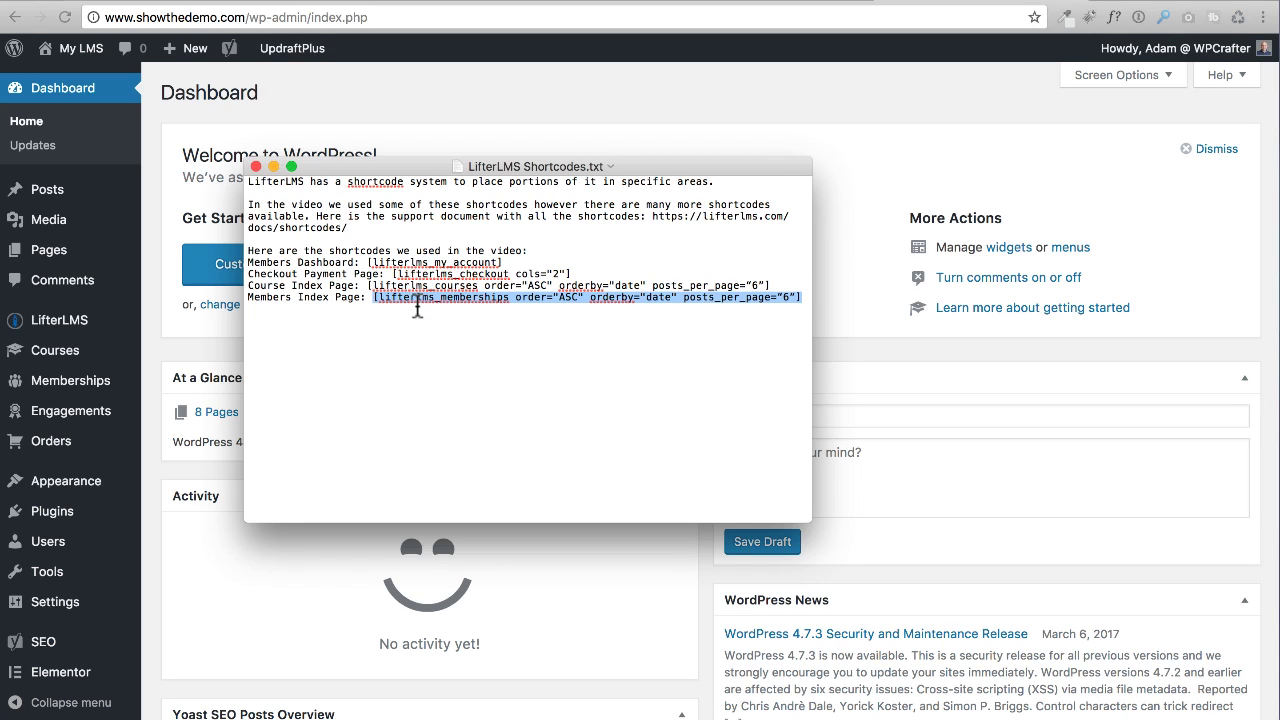
left_click(346, 311)
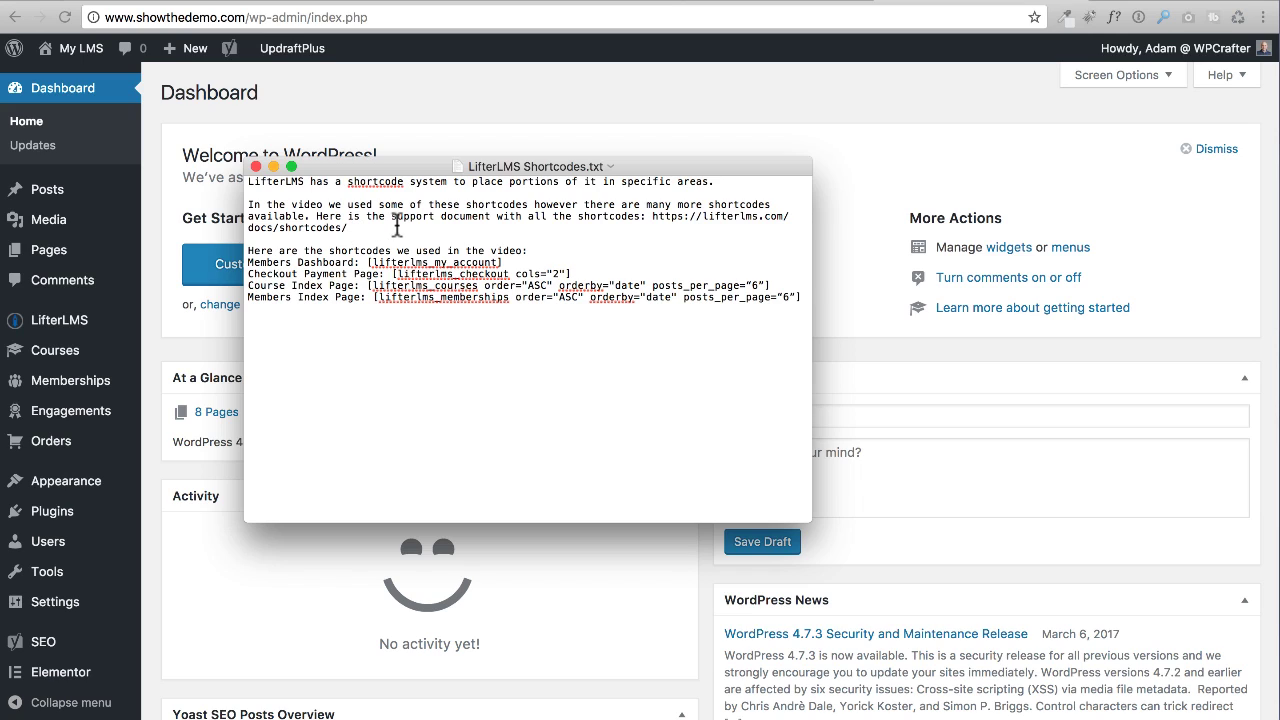
Examine the support document link and the orderby and posts_per_page parameters of the Course Index Page shortcode
double_click(652, 218)
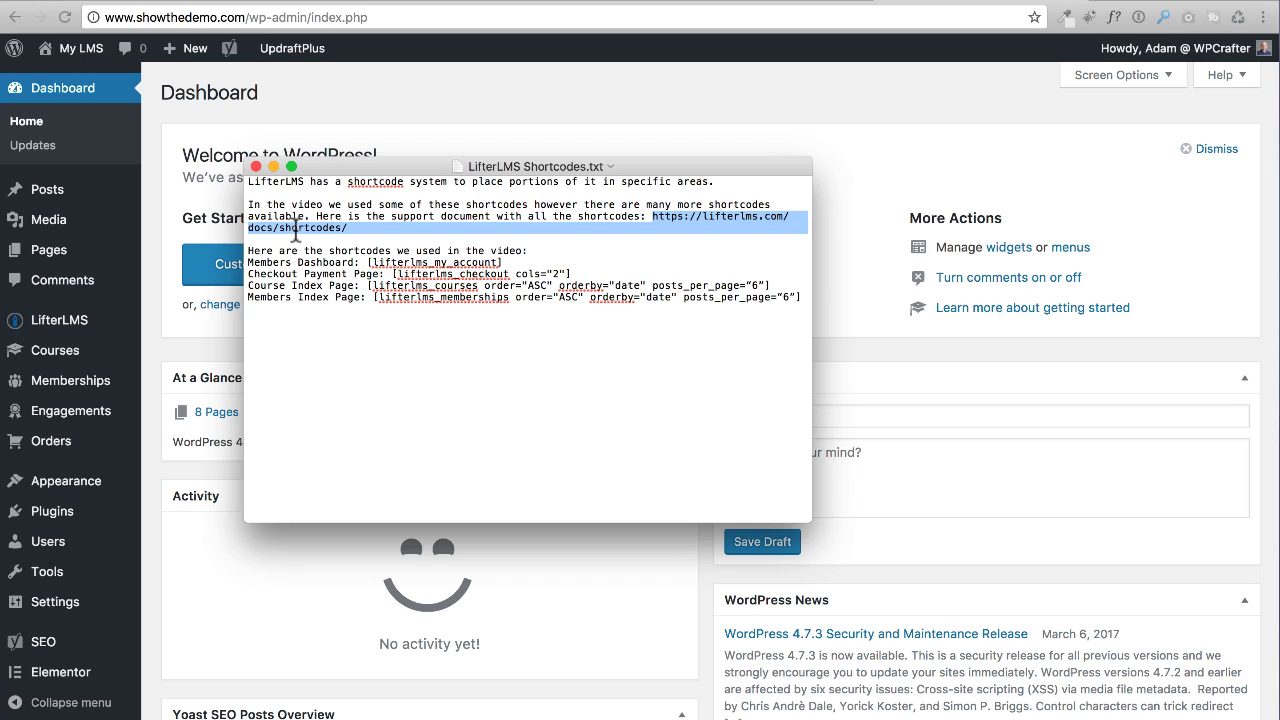
left_click(340, 316)
left_click_drag(771, 286, 367, 288)
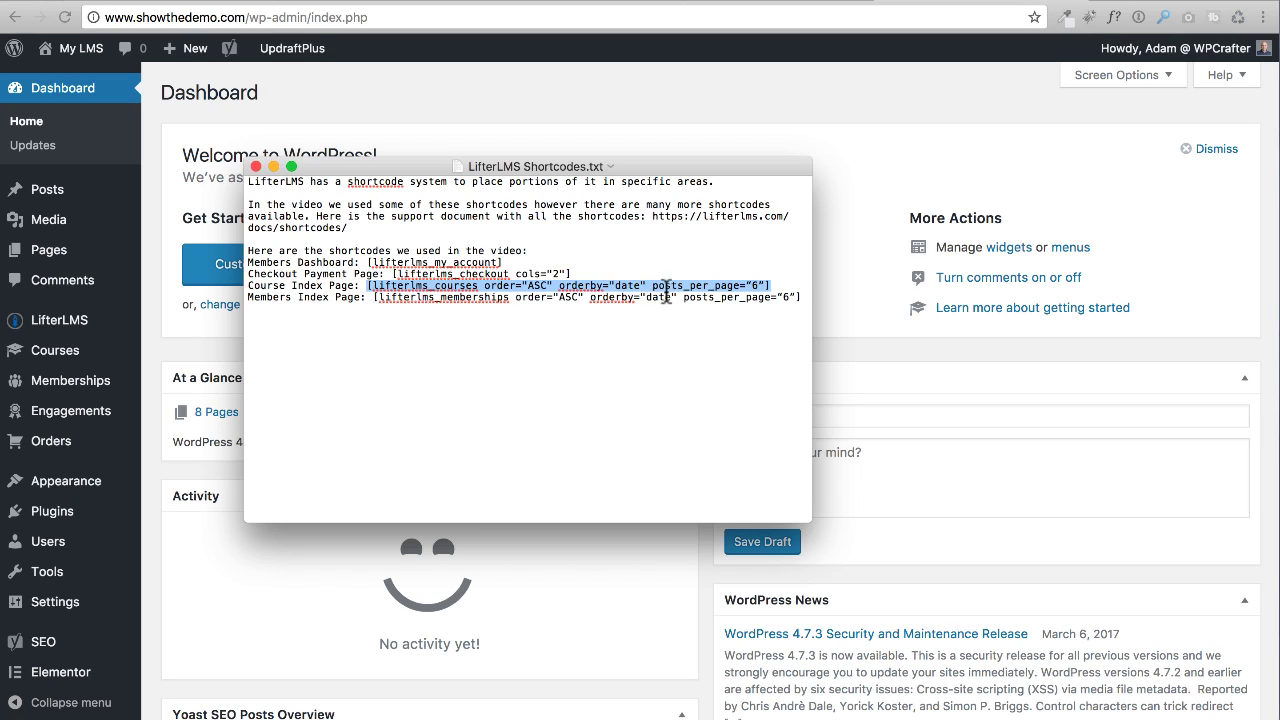
left_click_drag(558, 285, 650, 285)
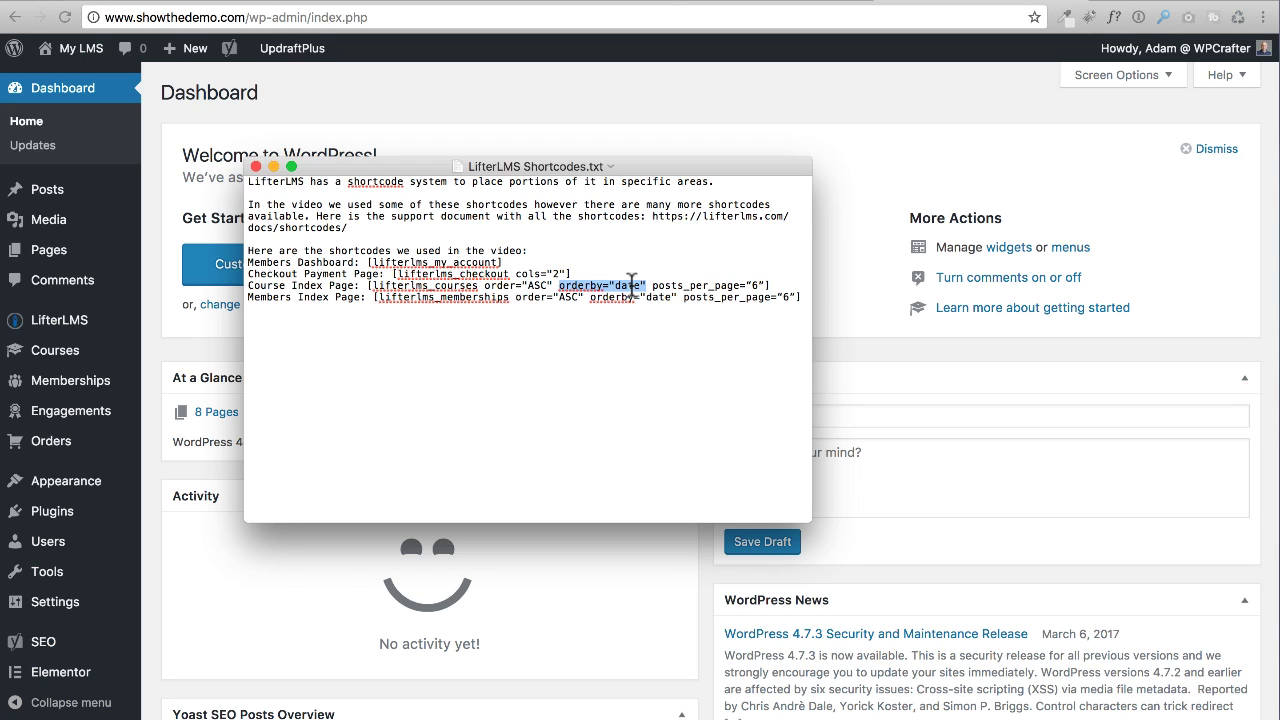
left_click(652, 285)
left_click_drag(652, 285, 767, 284)
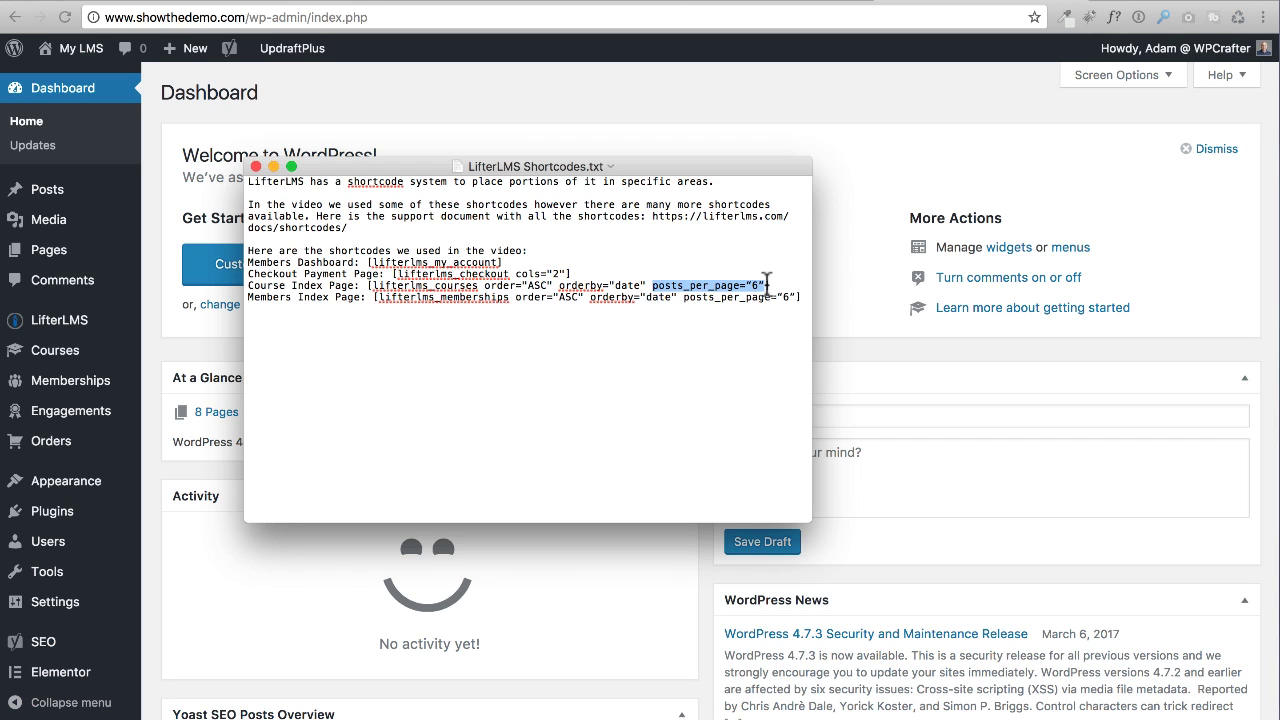
left_click(511, 262)
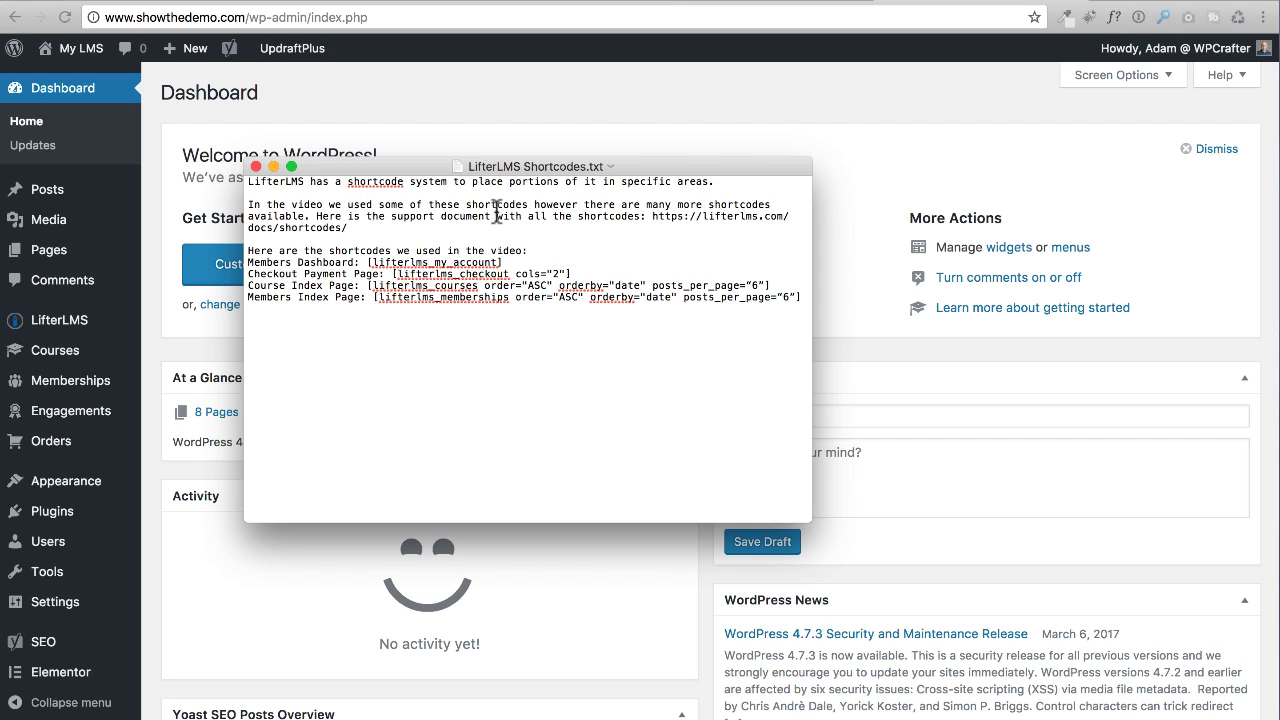
Switch to the WordPress admin in the browser and open the Members Dashboard page for editing with Elementor
key("super+Tab")
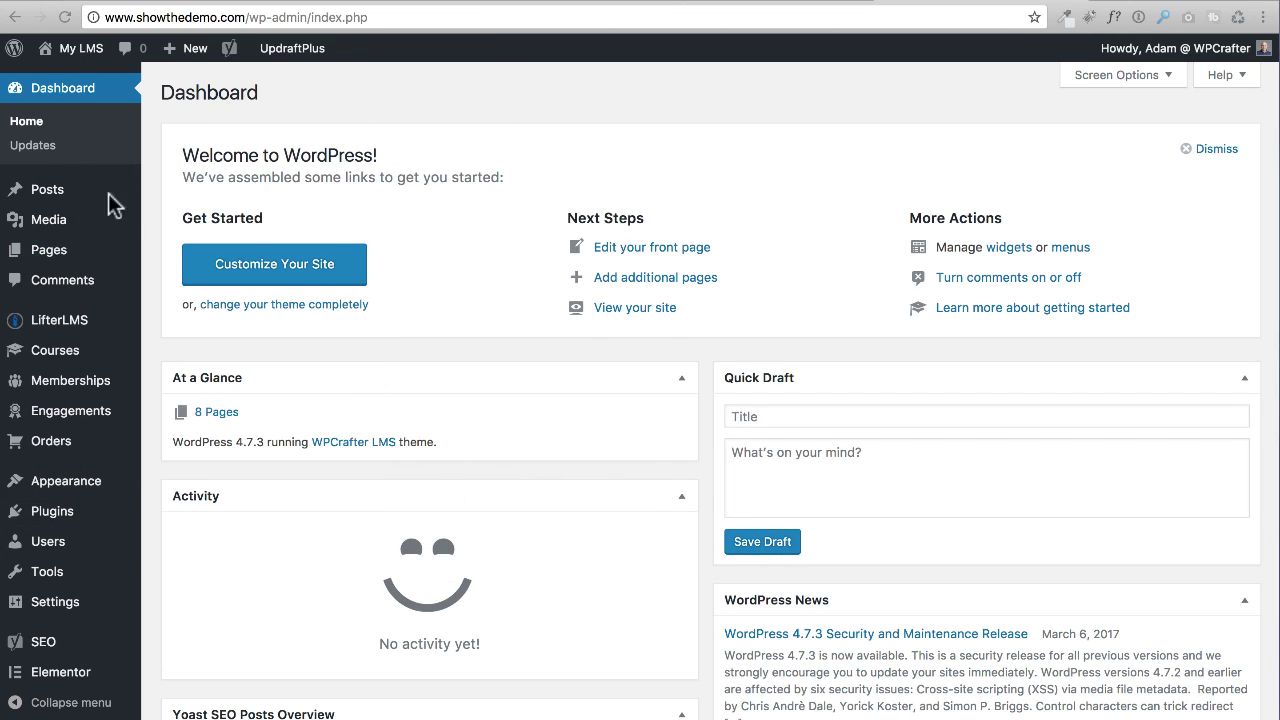
mouse_move(64, 254)
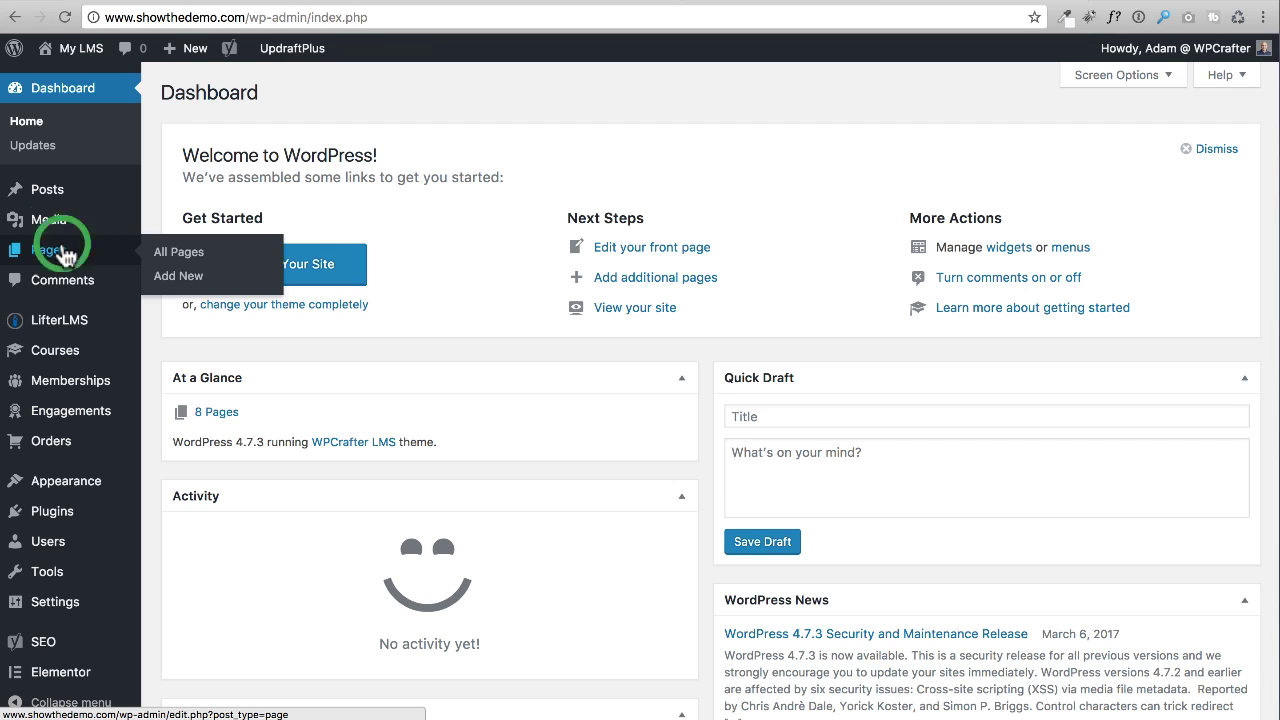
mouse_move(260, 405)
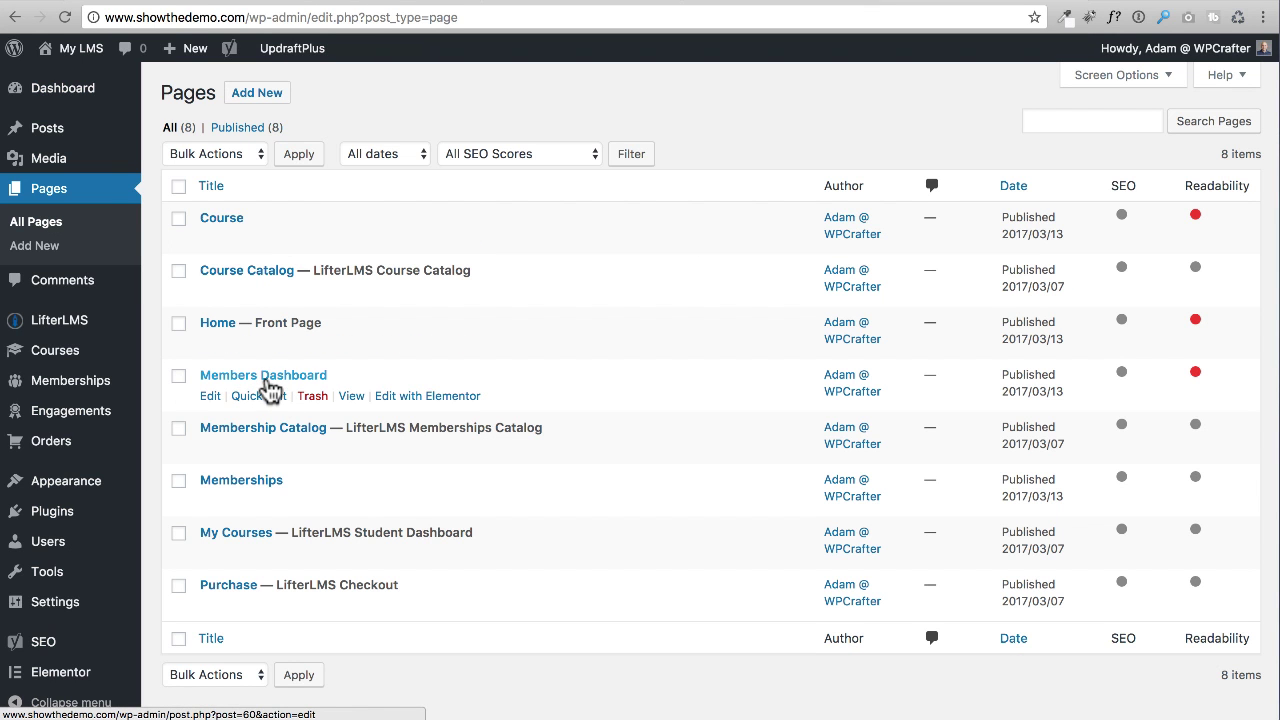
left_click(267, 378)
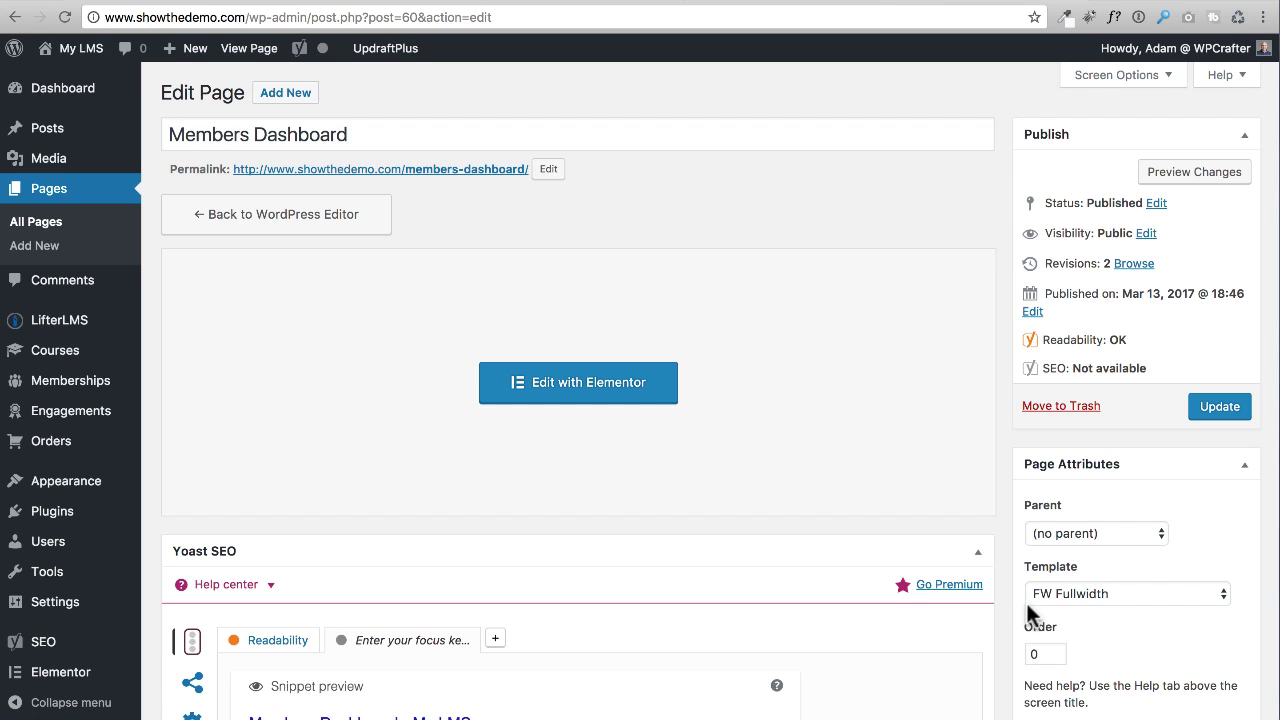
left_click(563, 383)
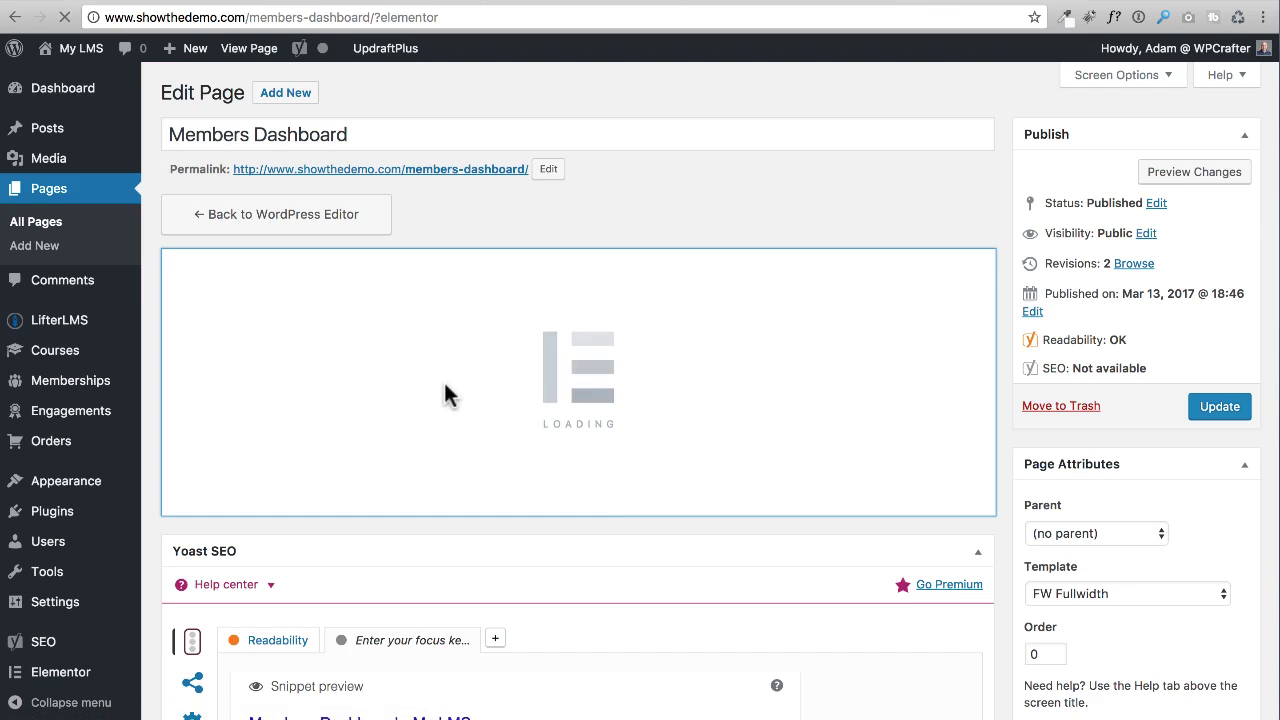
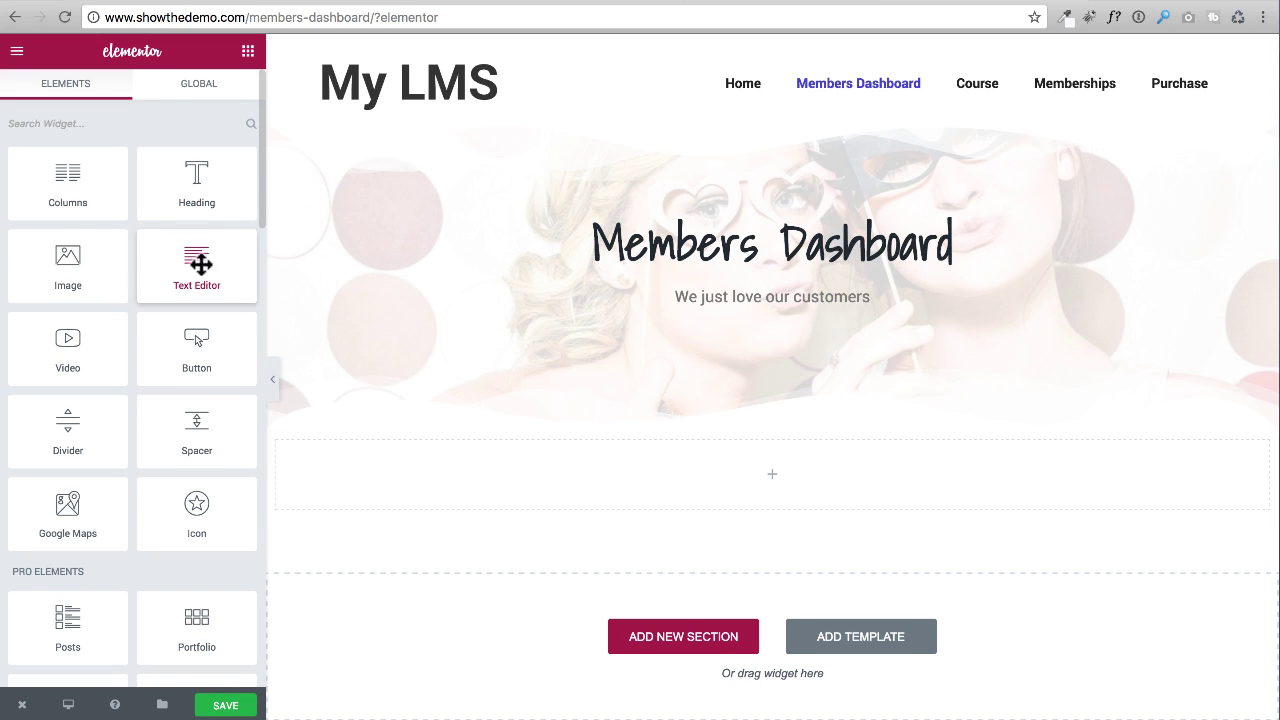
Add a Shortcode widget to the empty section below the page header and apply the shortcode [lifterlms_my_account]
left_click(90, 124)
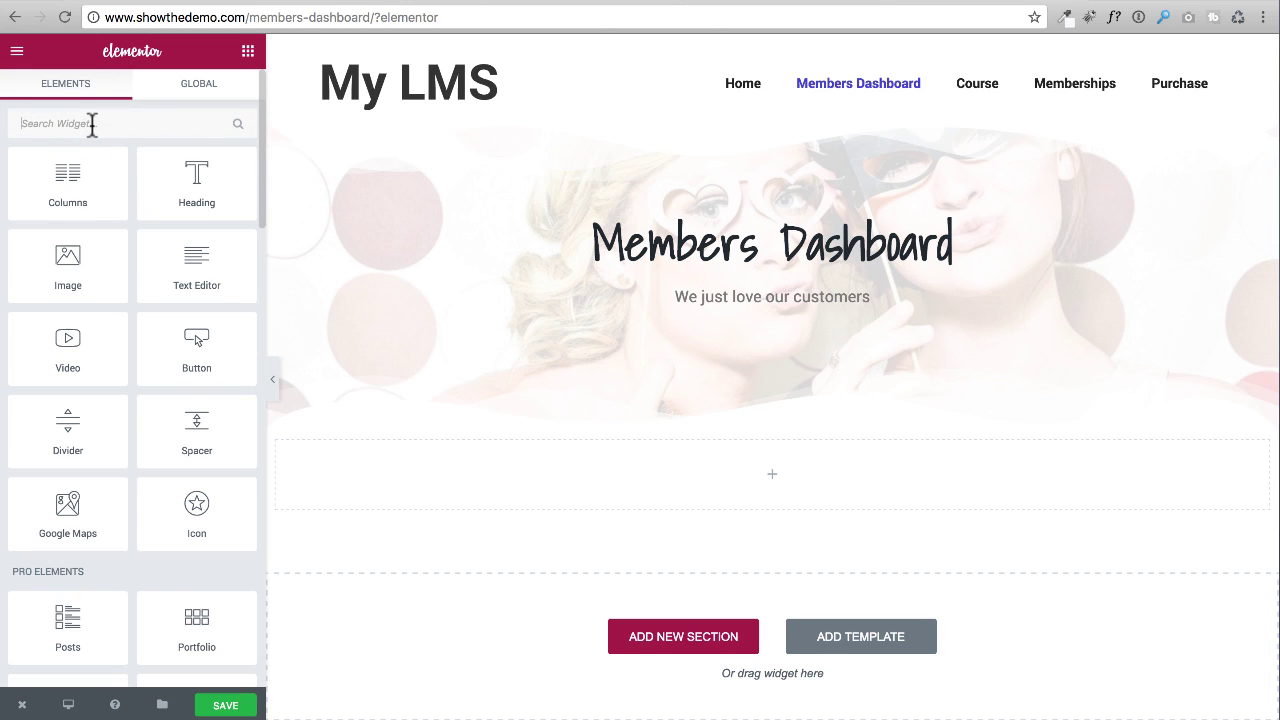
type("short")
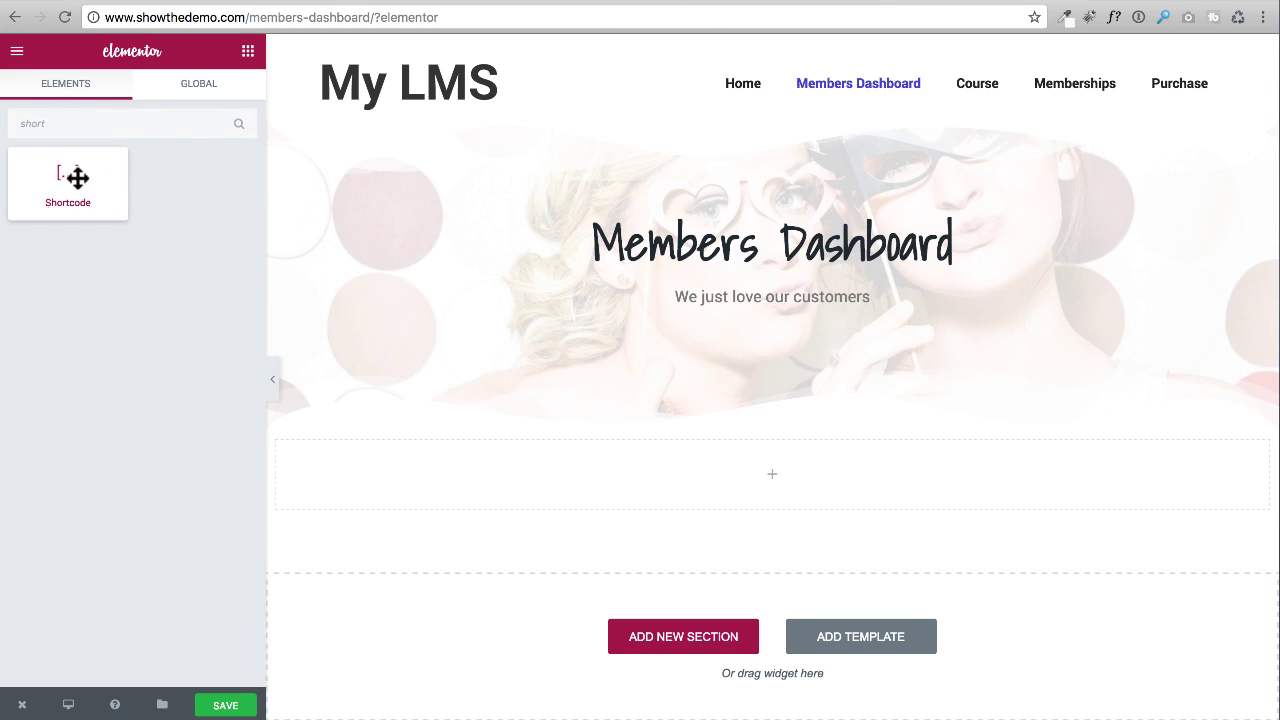
left_click_drag(78, 177, 770, 475)
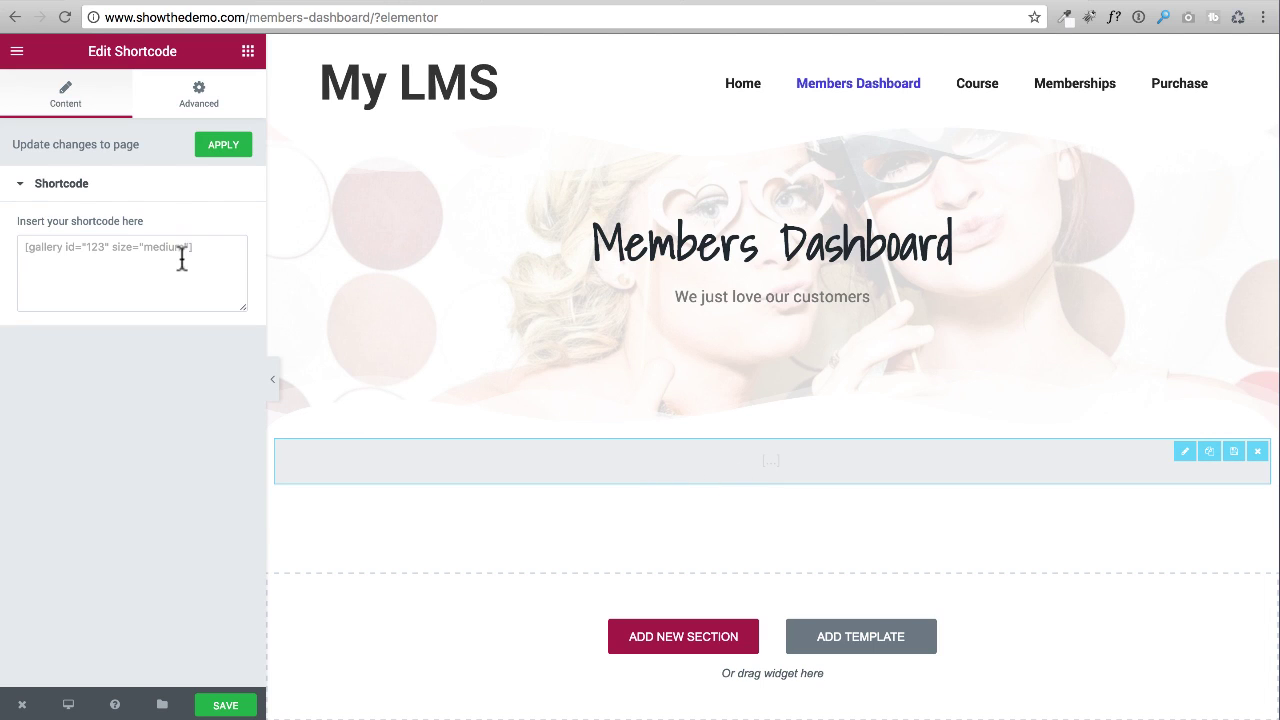
left_click(149, 252)
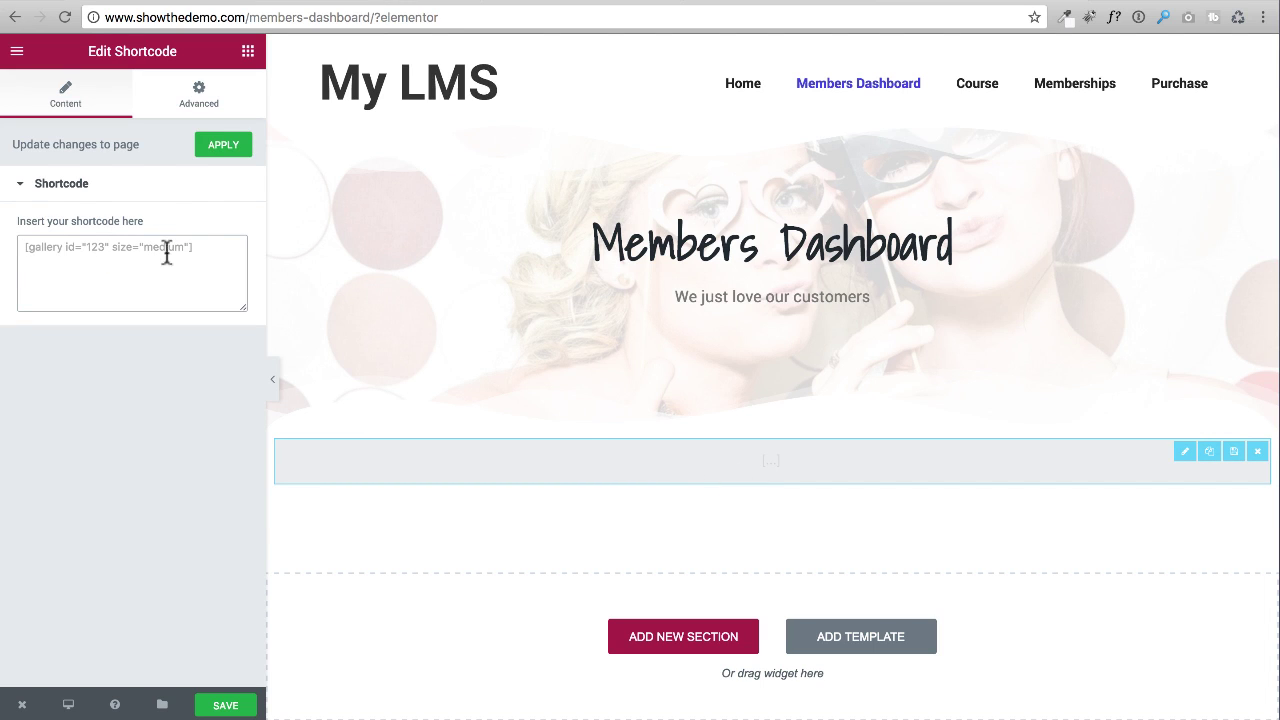
type("[lifterlms_my_account]")
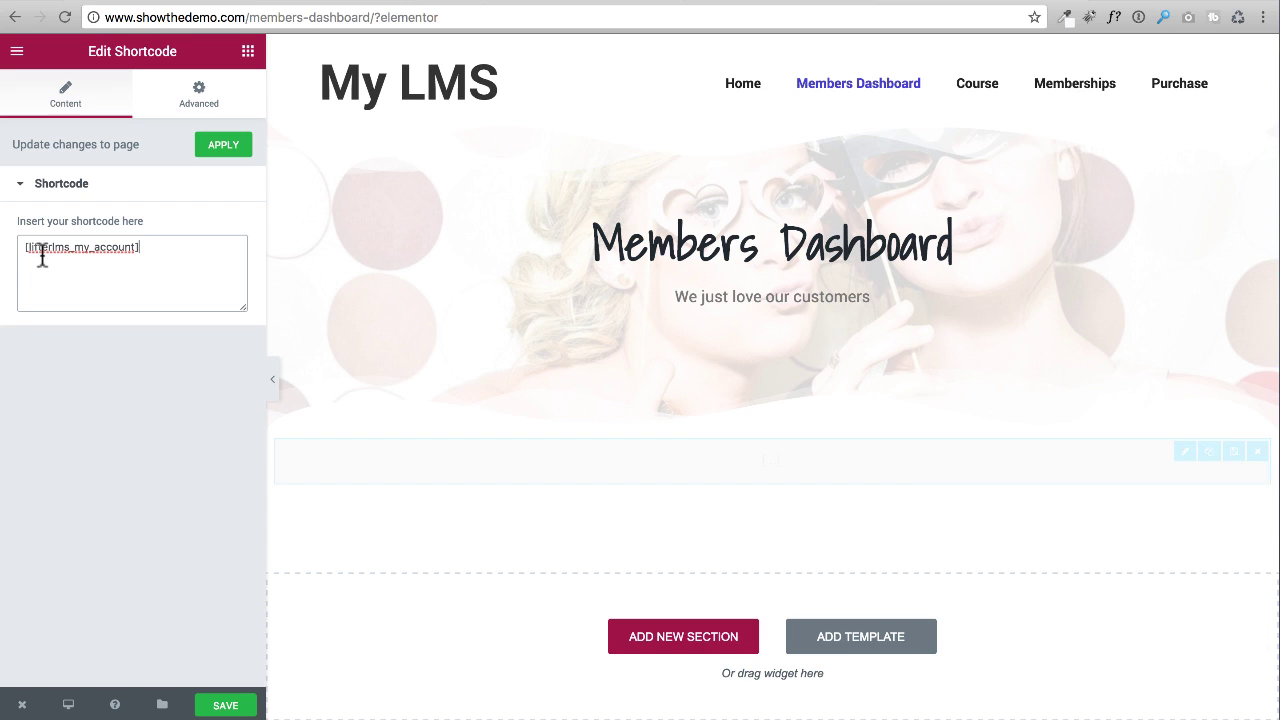
left_click(223, 146)
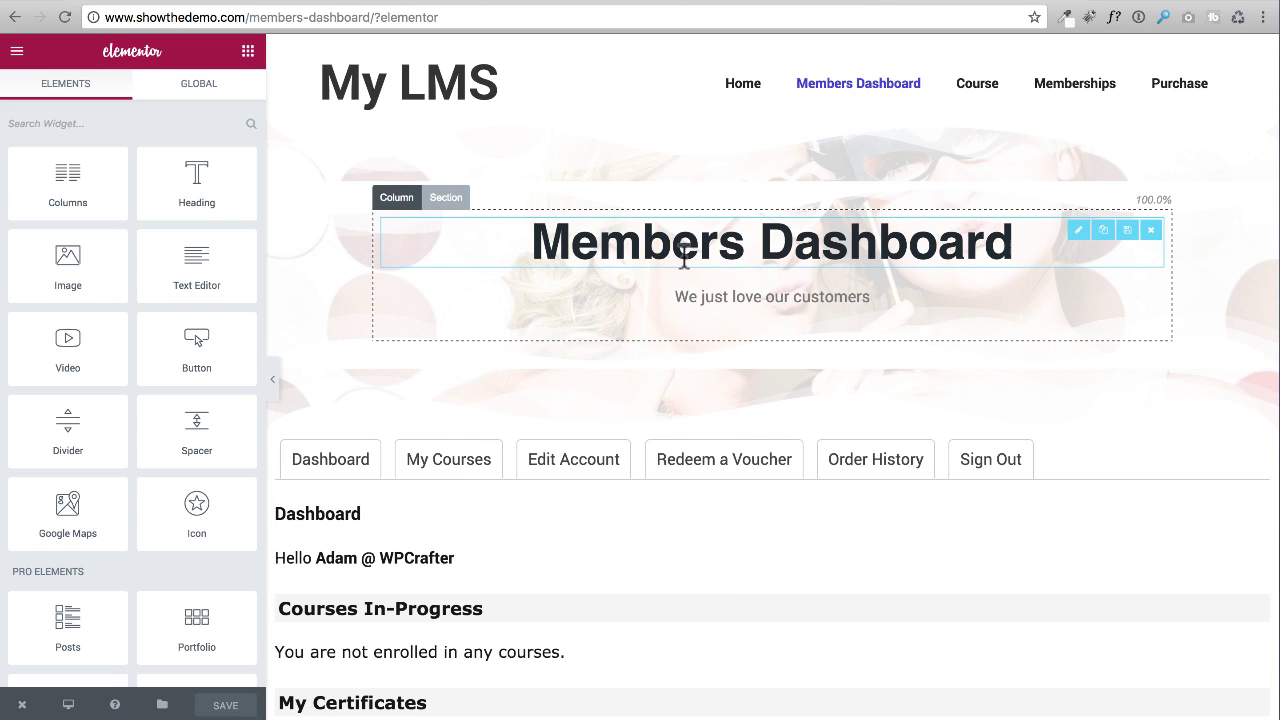
Examine the account dashboard content rendered below the page header in the Elementor preview
scroll(669, 270, "down", 5)
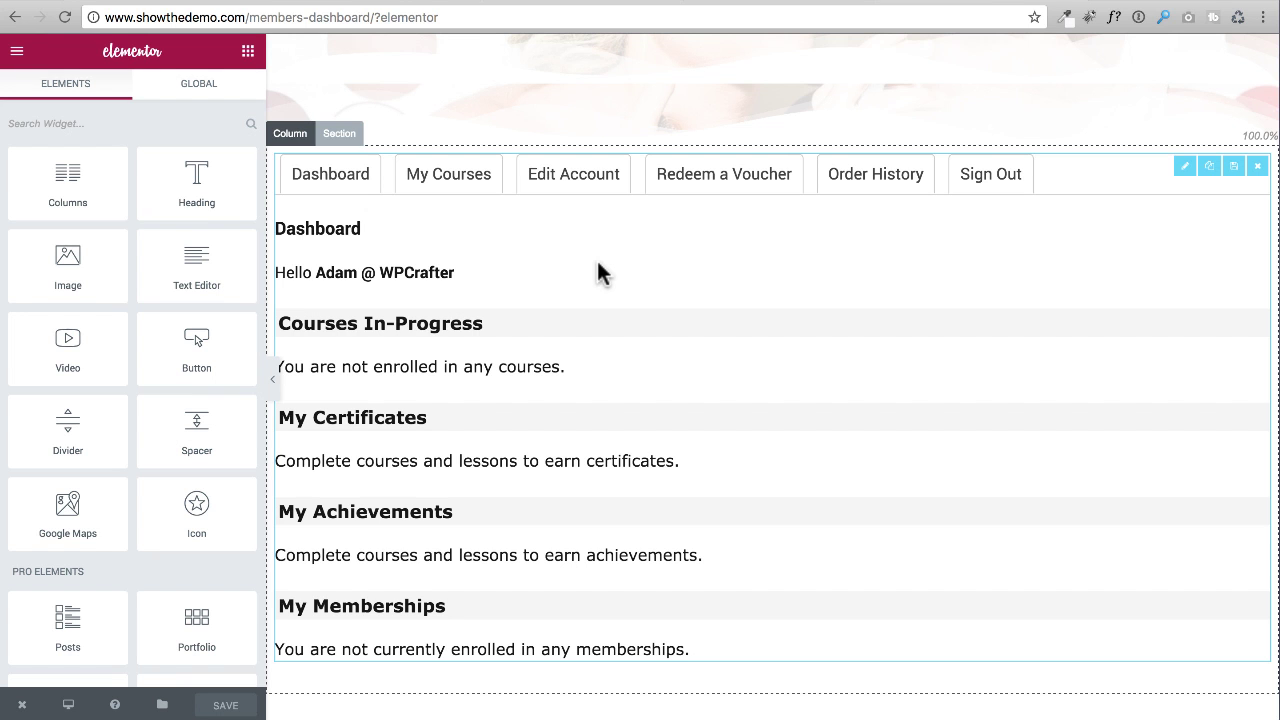
scroll(597, 272, "down", 5)
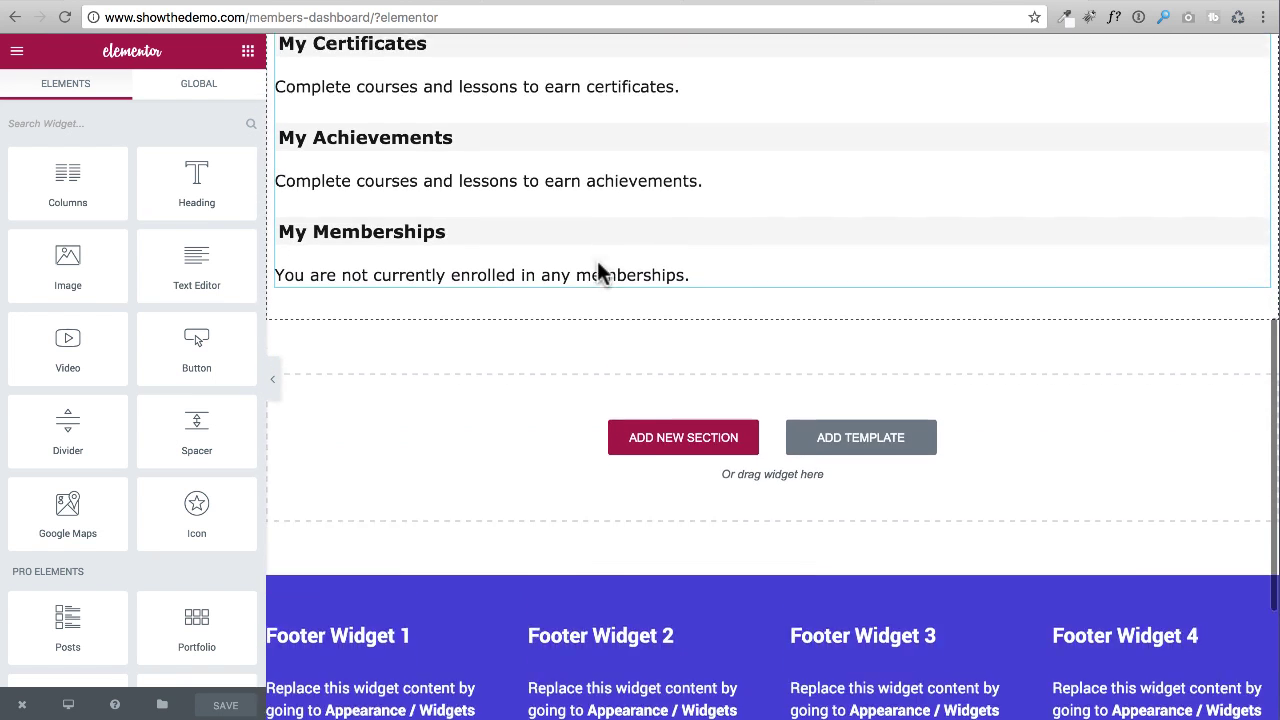
scroll(597, 272, "up", 5)
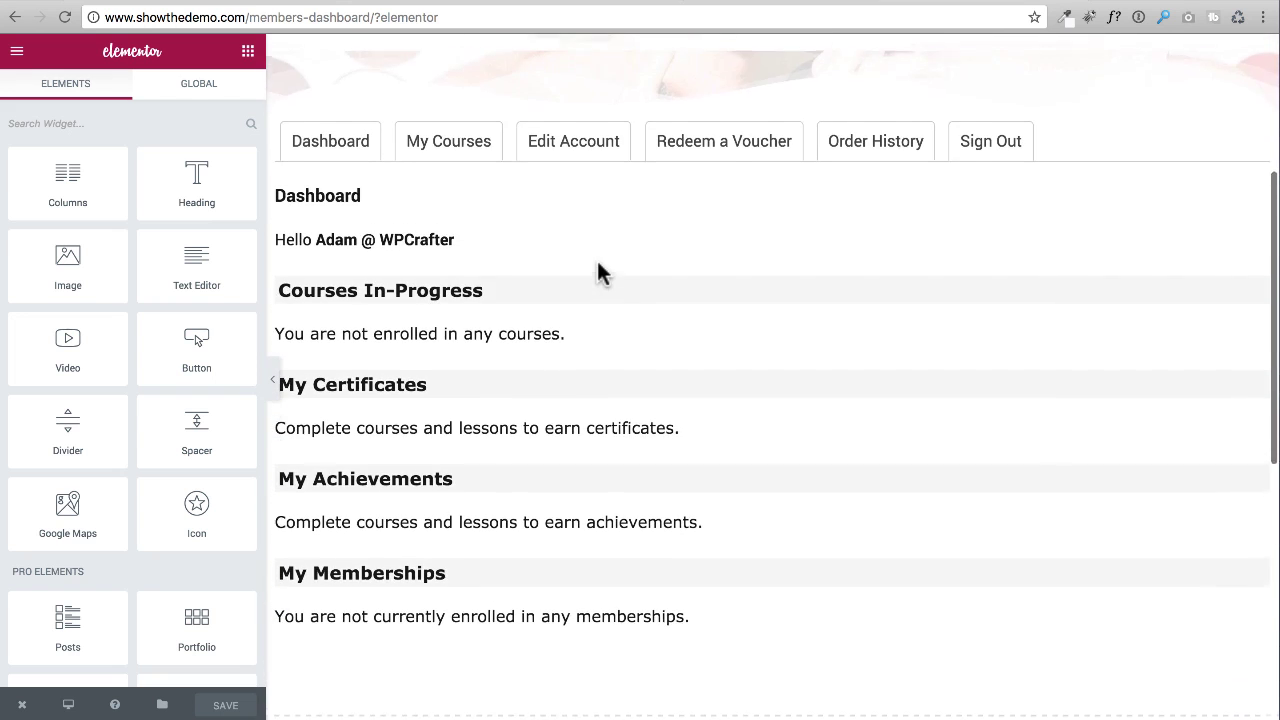
scroll(600, 272, "up", 2)
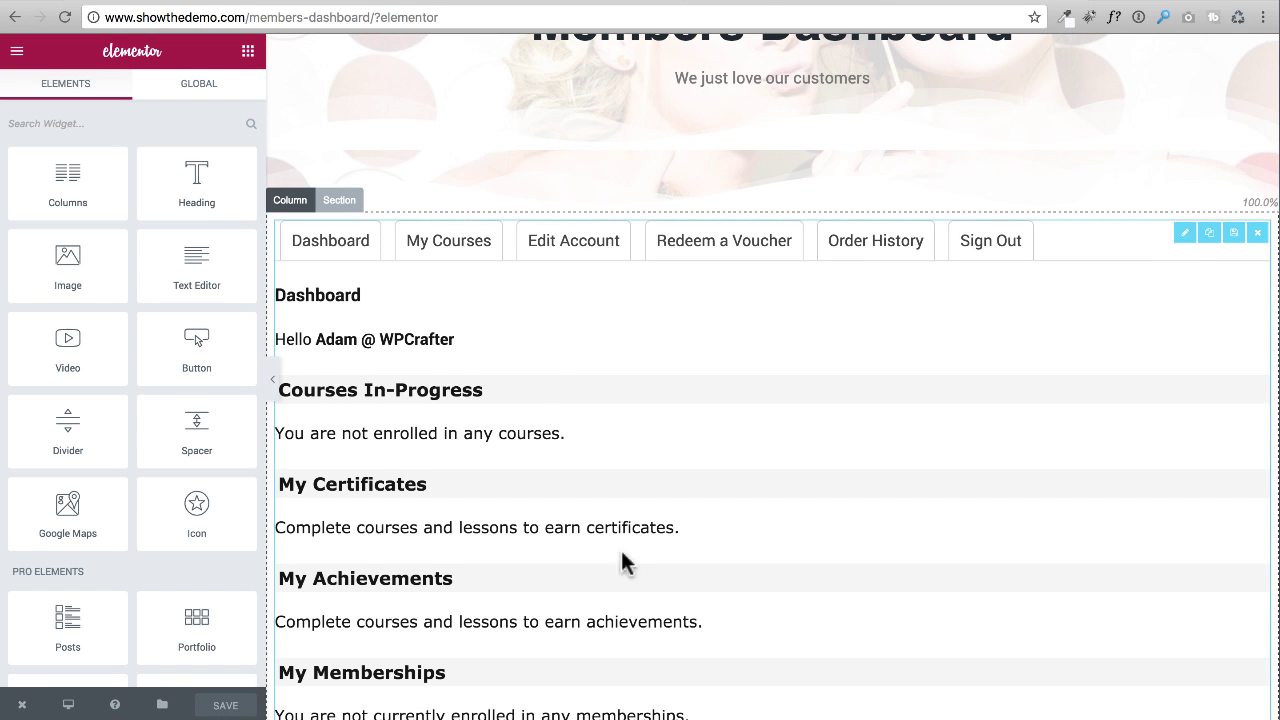
scroll(601, 337, "up", 3)
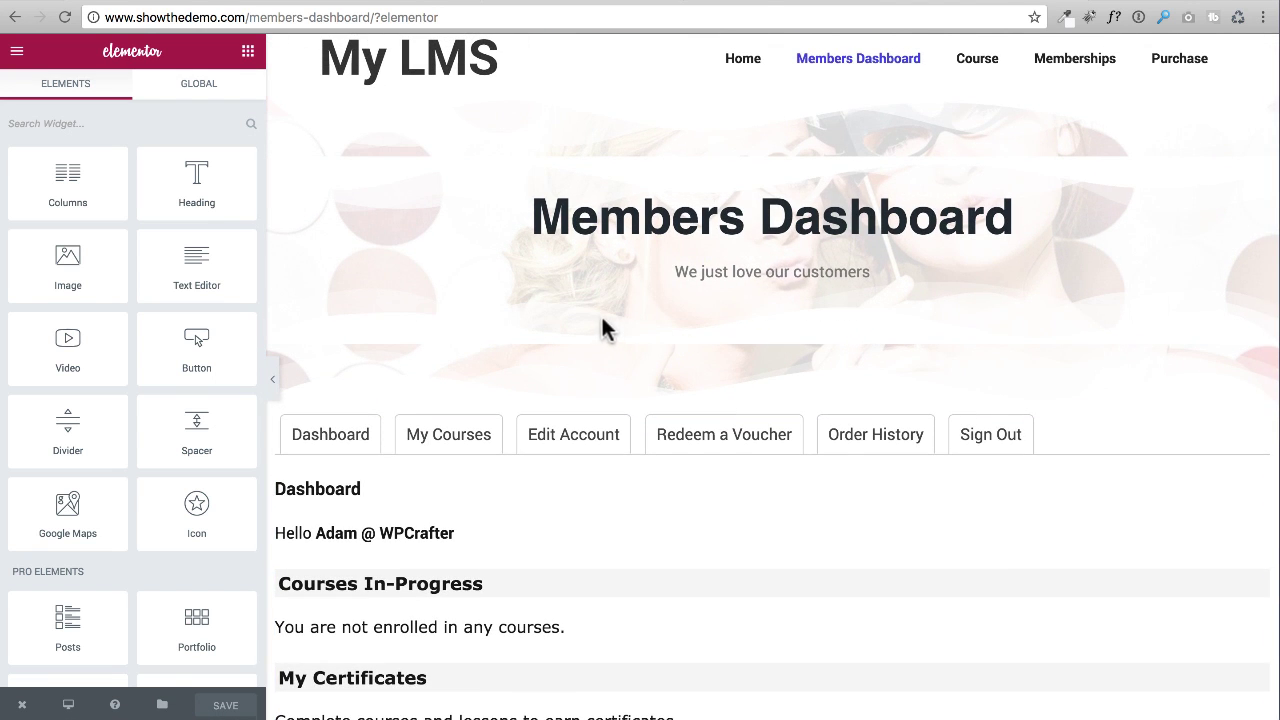
Set the top and bottom margins of the section holding the account dashboard to 50 px and save the page
scroll(590, 300, "down", 2)
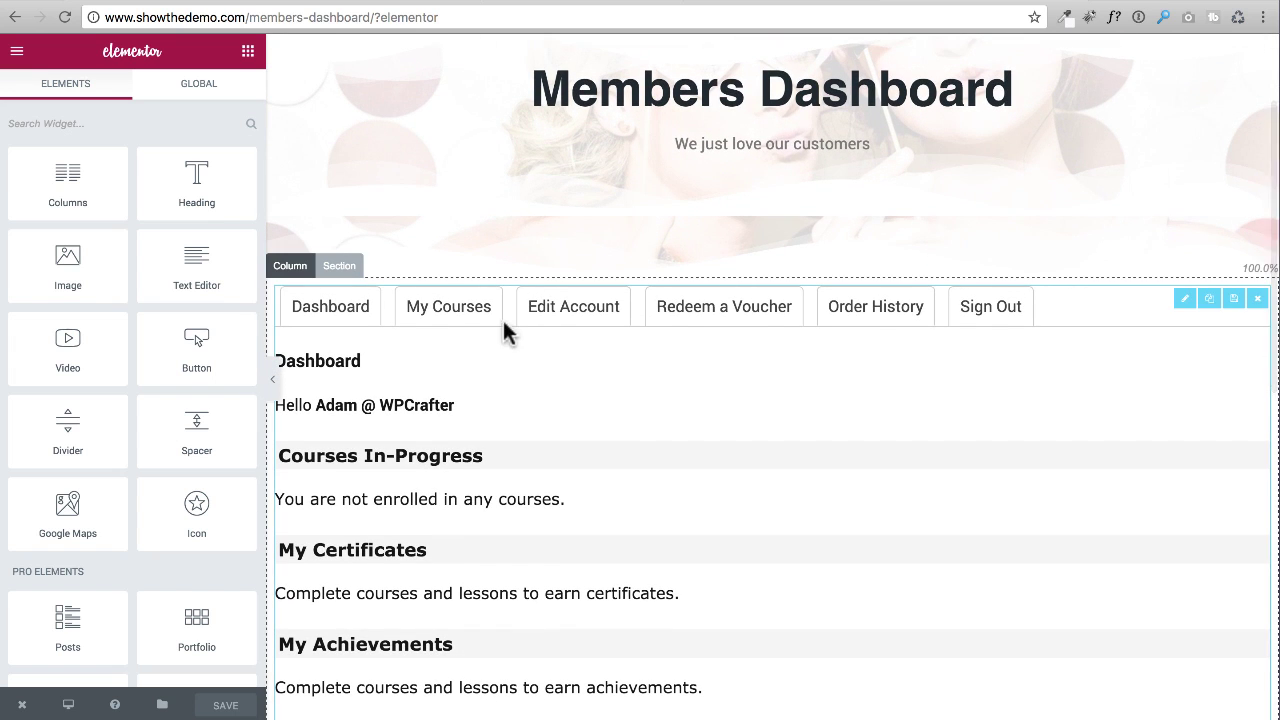
left_click(345, 266)
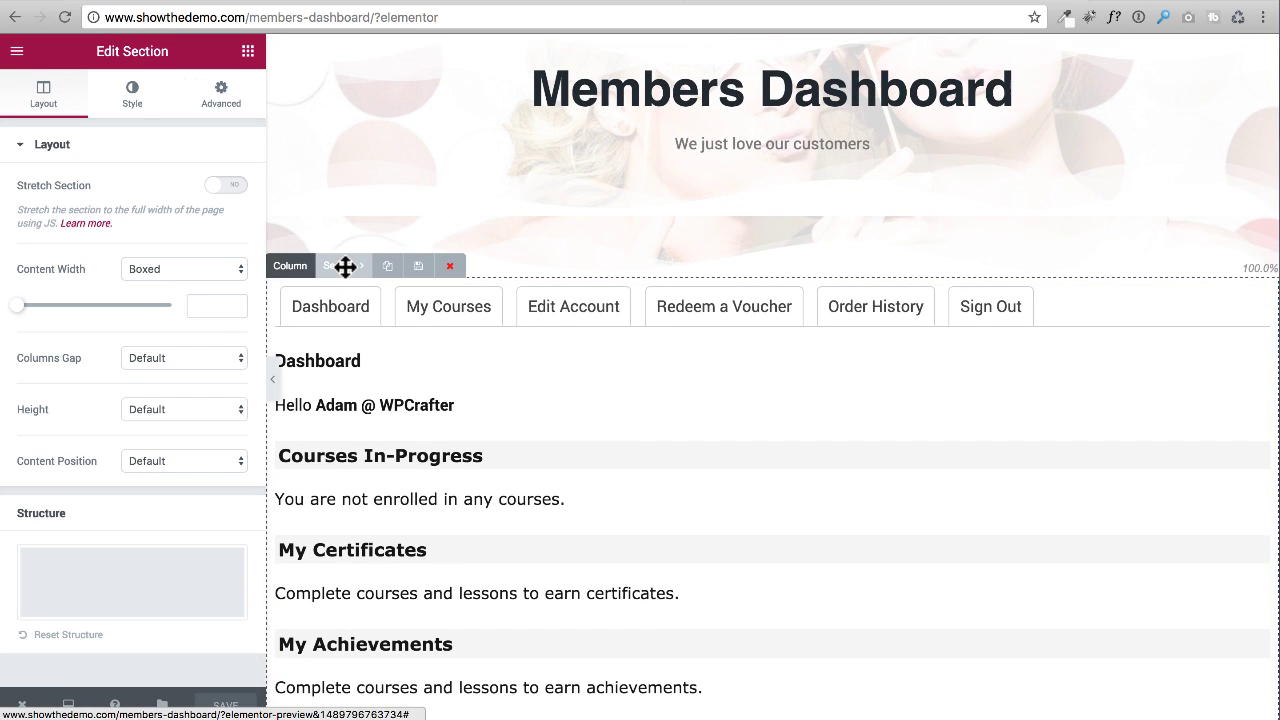
left_click(206, 94)
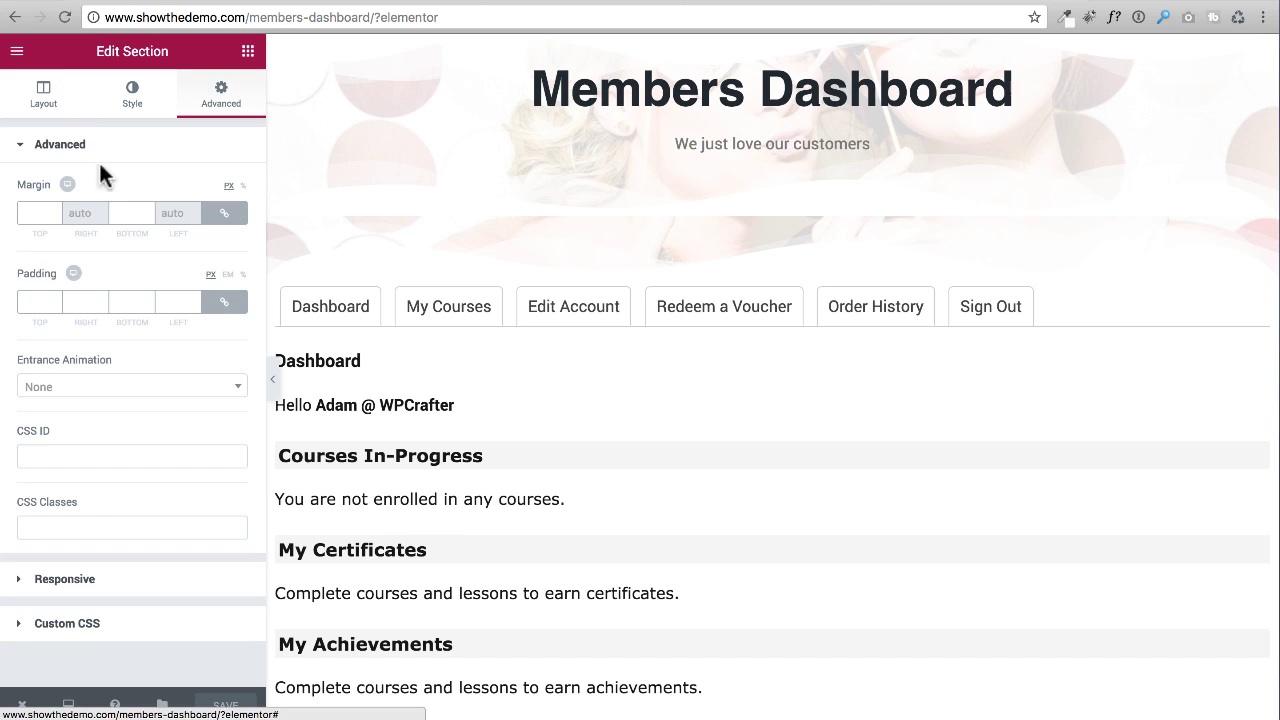
left_click(55, 209)
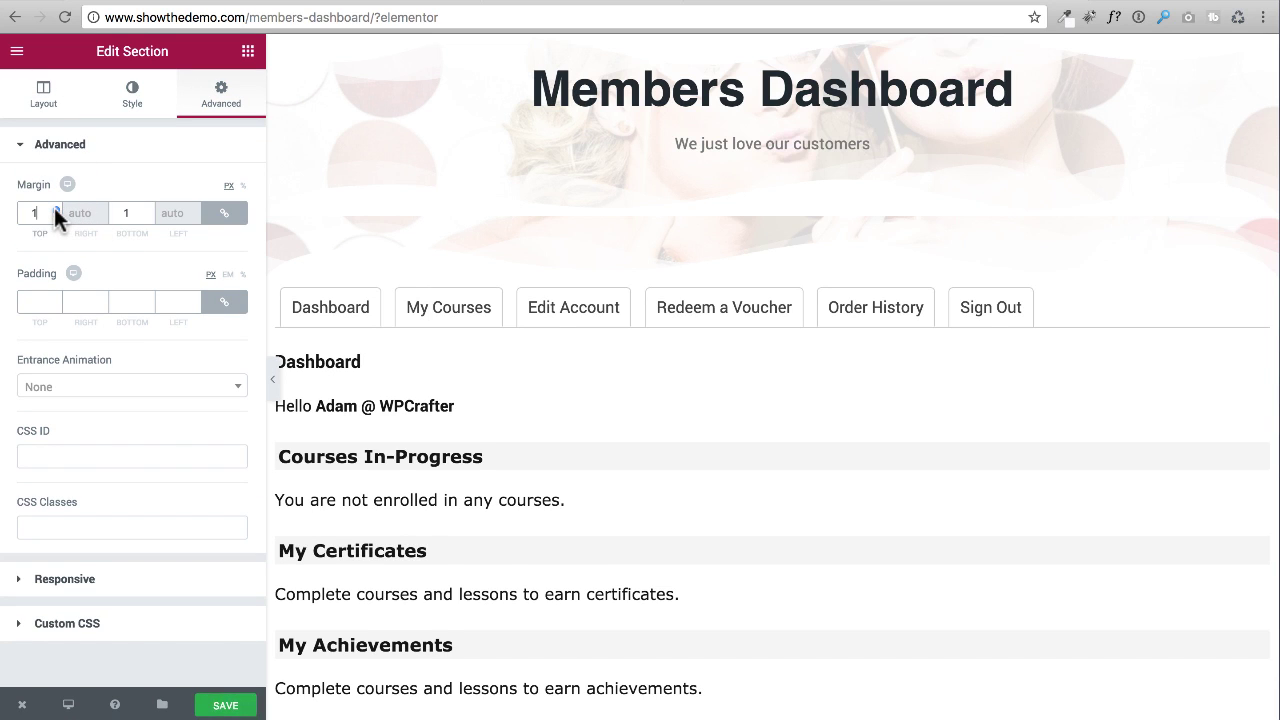
left_click_drag(54, 207, 54, 214)
scroll(713, 265, "down", 10)
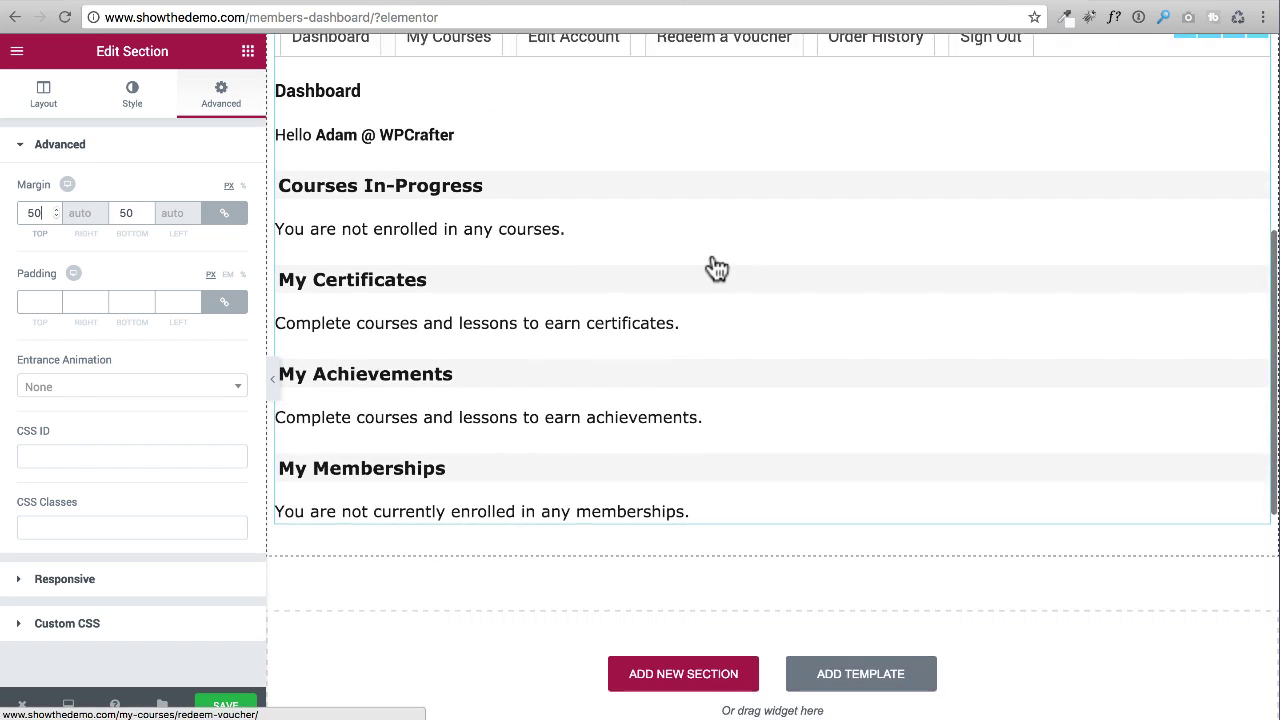
scroll(549, 251, "up", 10)
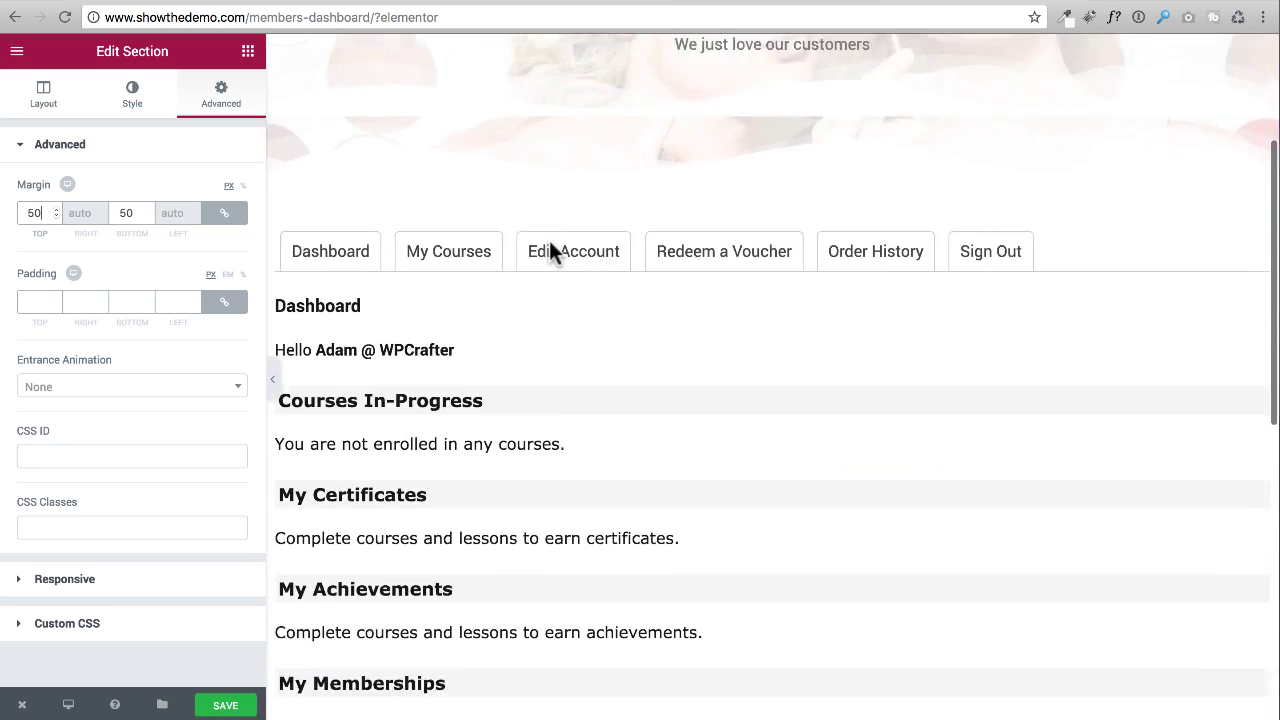
left_click(235, 708)
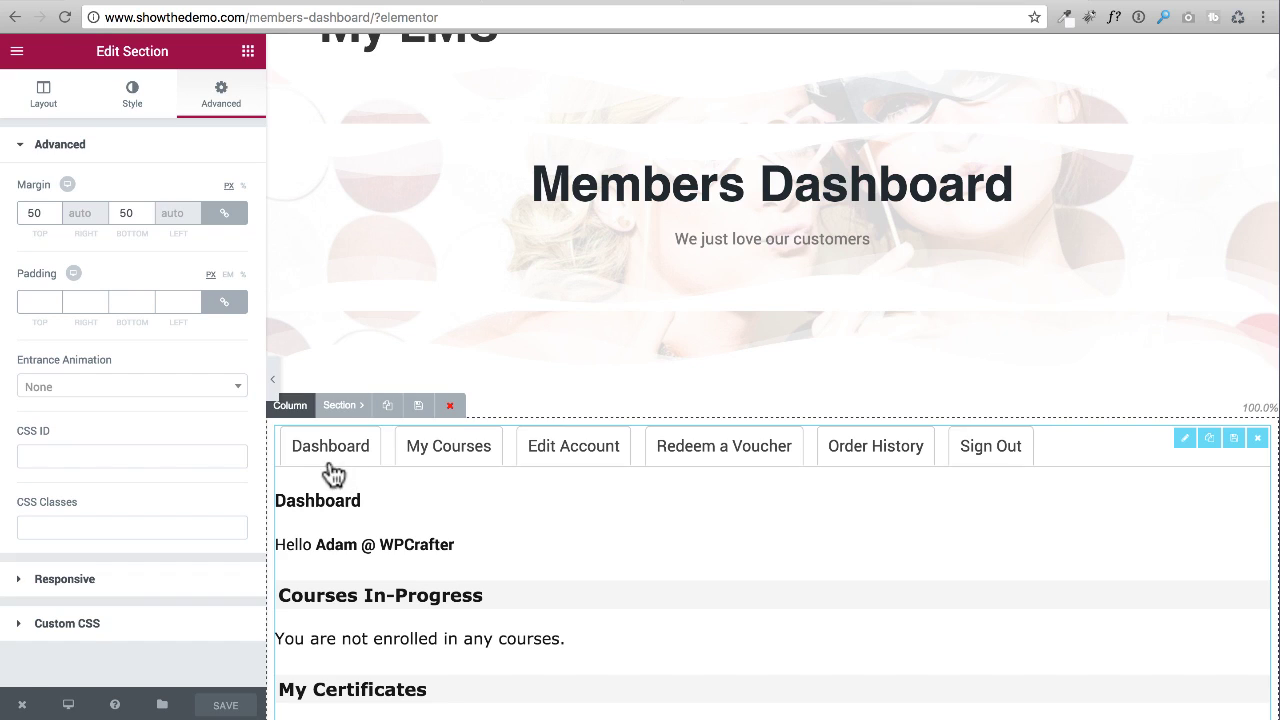
View the published Members Dashboard page and examine its header, account tabs and dashboard sections
mouse_move(22, 708)
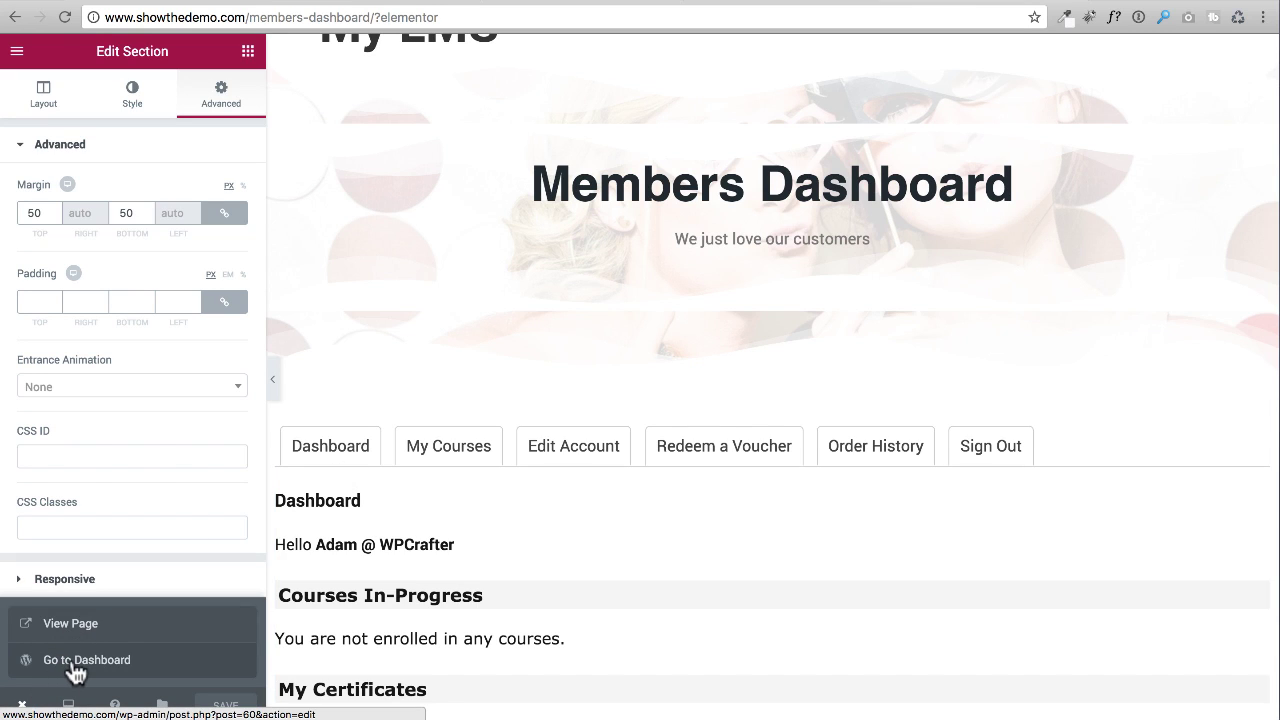
left_click(64, 623)
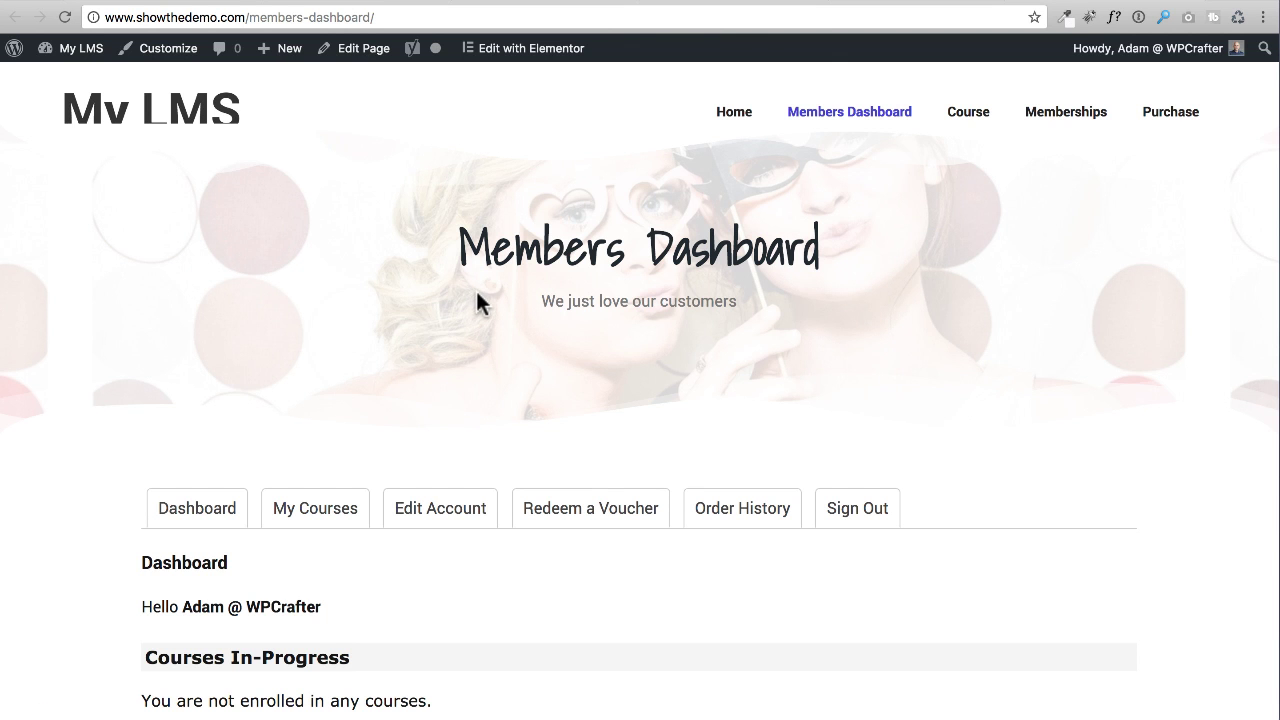
scroll(477, 295, "down", 5)
scroll(478, 305, "down", 2)
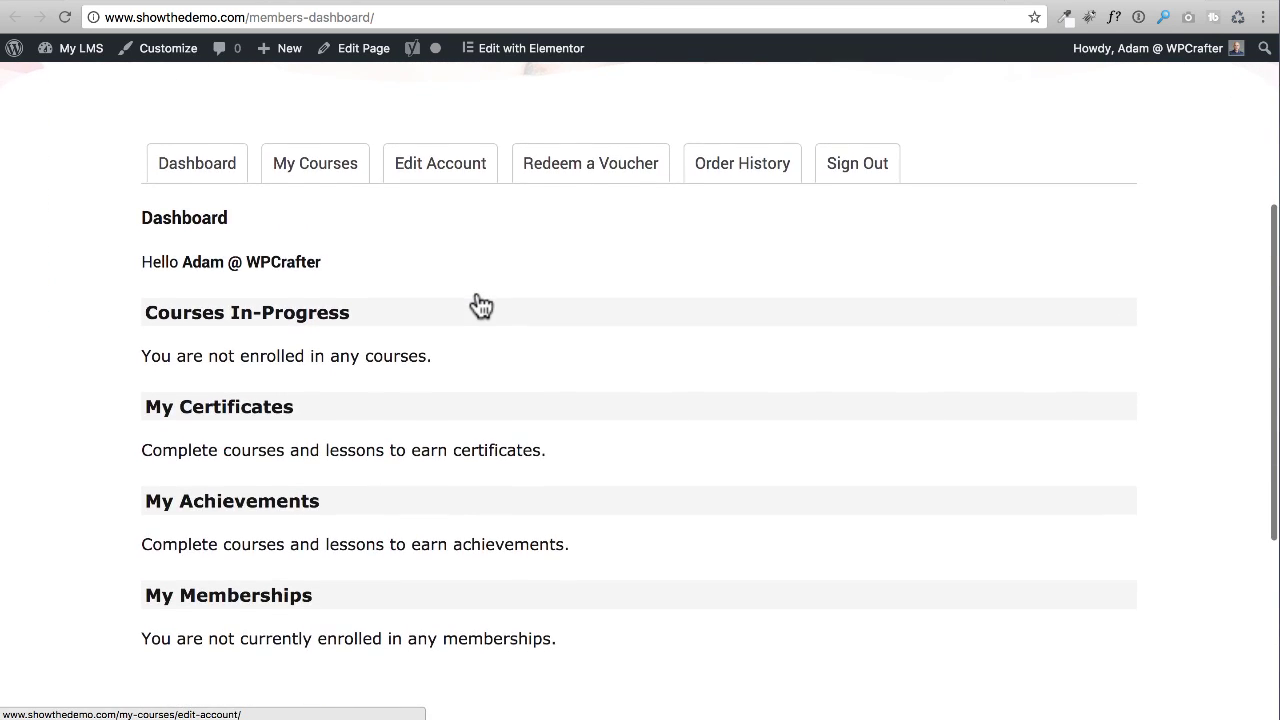
scroll(478, 305, "up", 2)
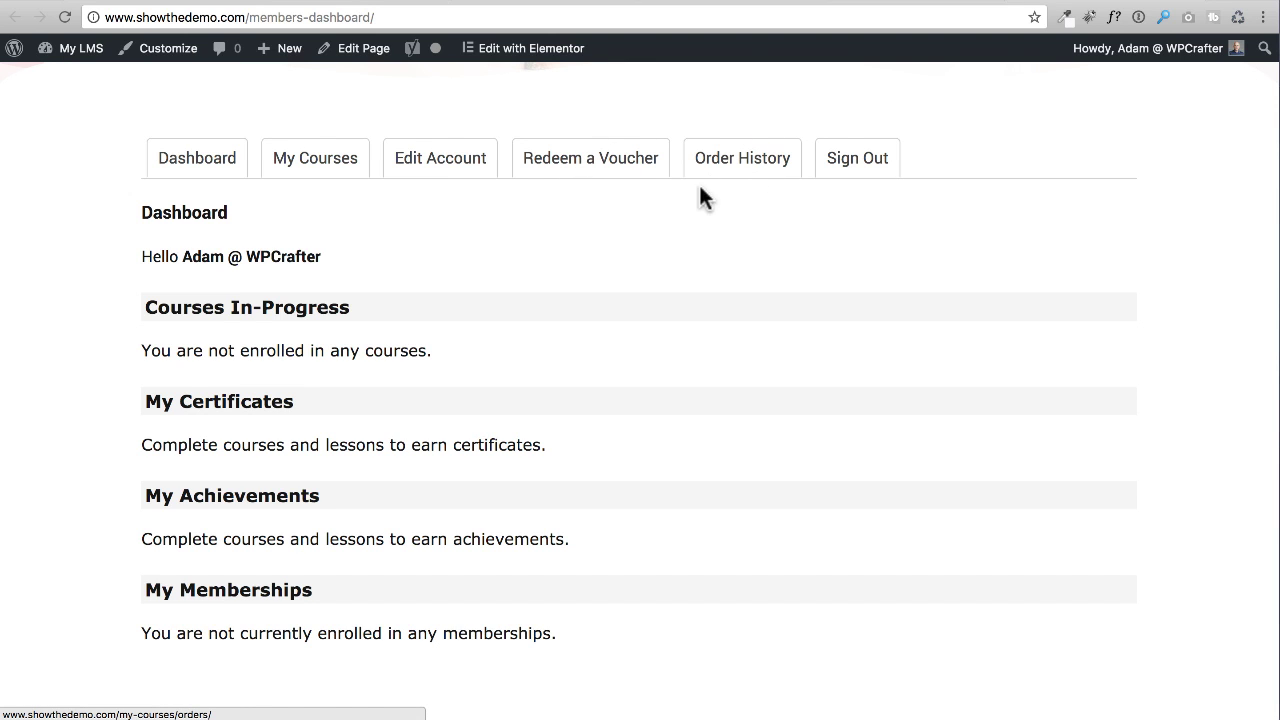
scroll(736, 310, "down", 3)
scroll(736, 310, "up", 2)
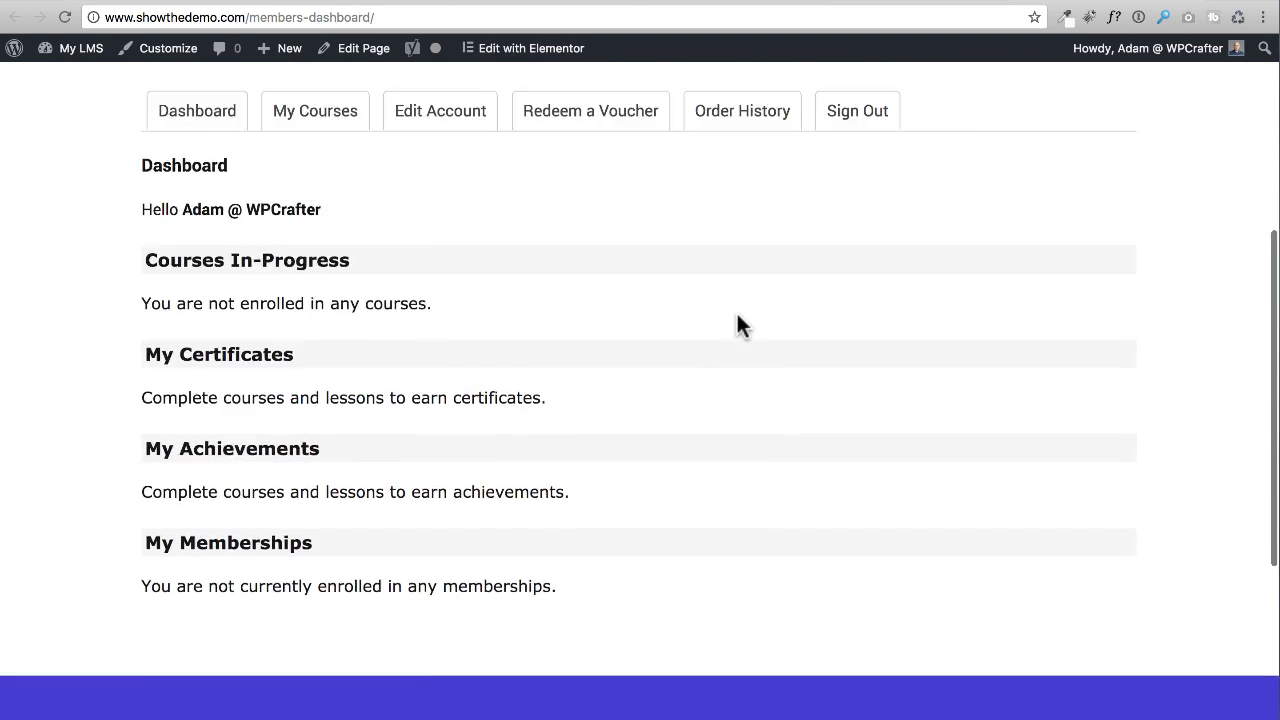
scroll(737, 318, "up", 5)
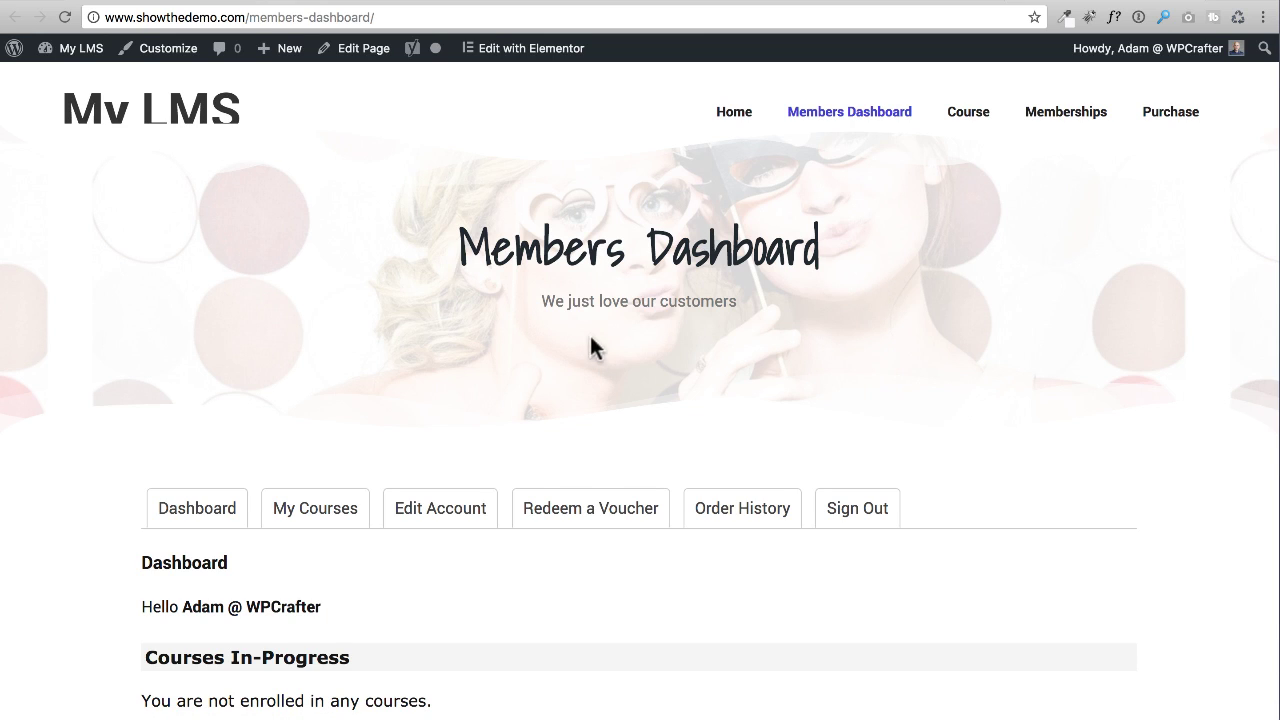
Return to the Elementor editor, try a top margin of -20 px on the header section, settle on 0 px and save the page
left_click(500, 50)
scroll(527, 302, "up", 2)
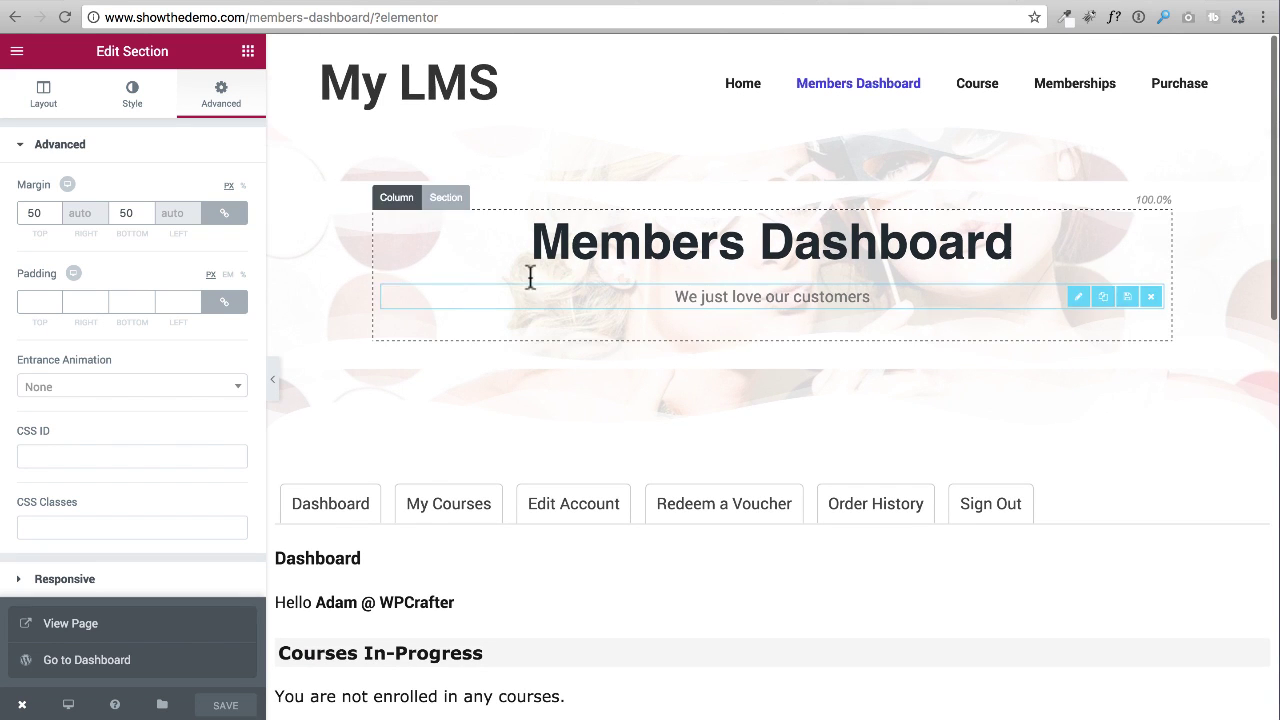
left_click(444, 197)
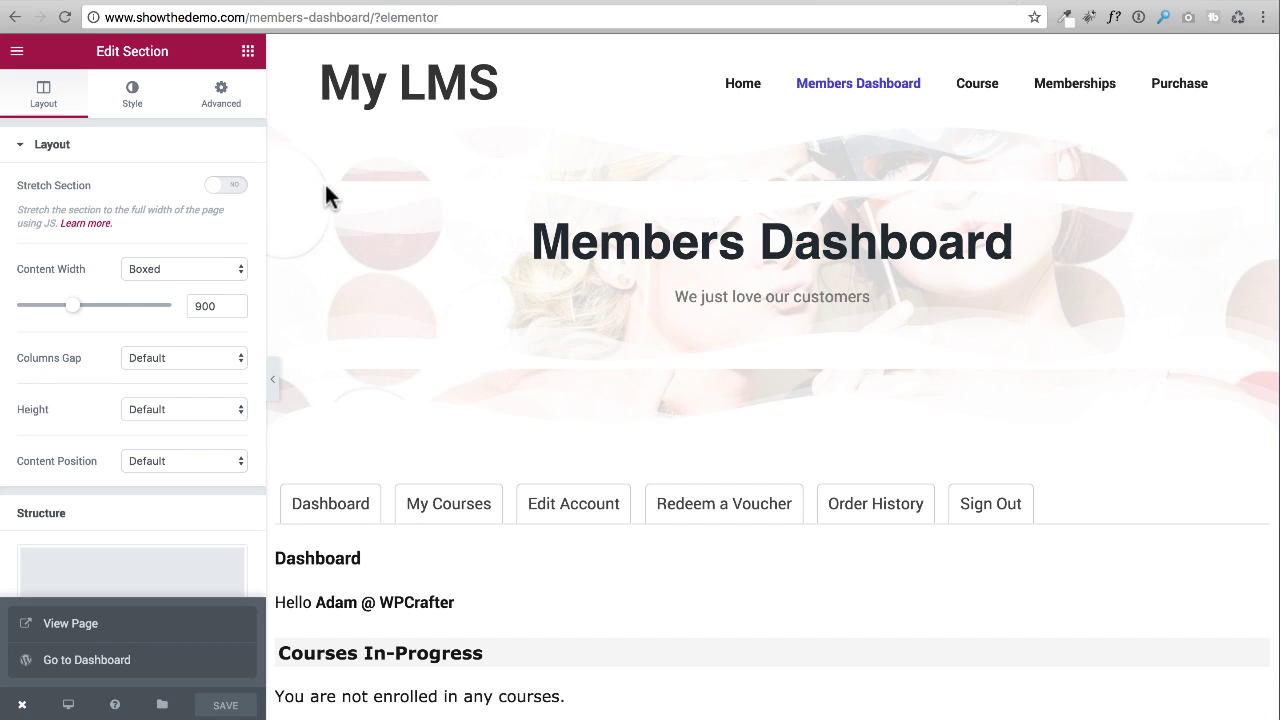
left_click(220, 98)
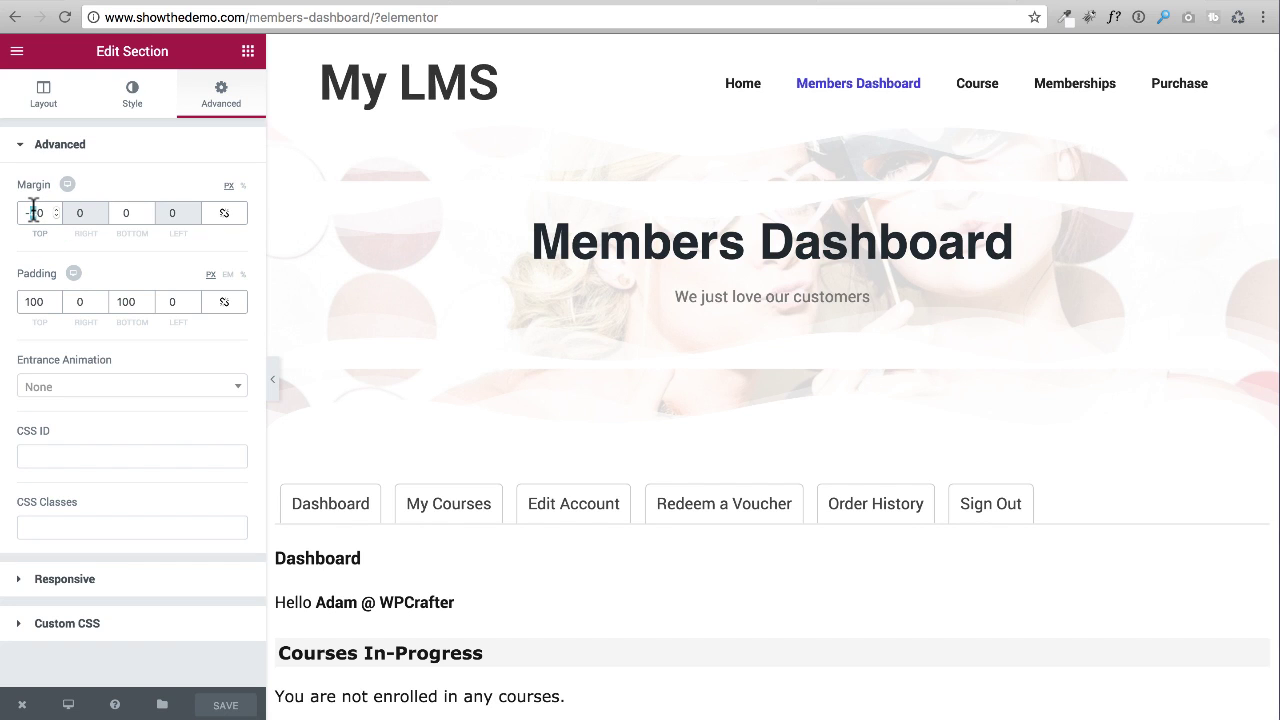
type("2")
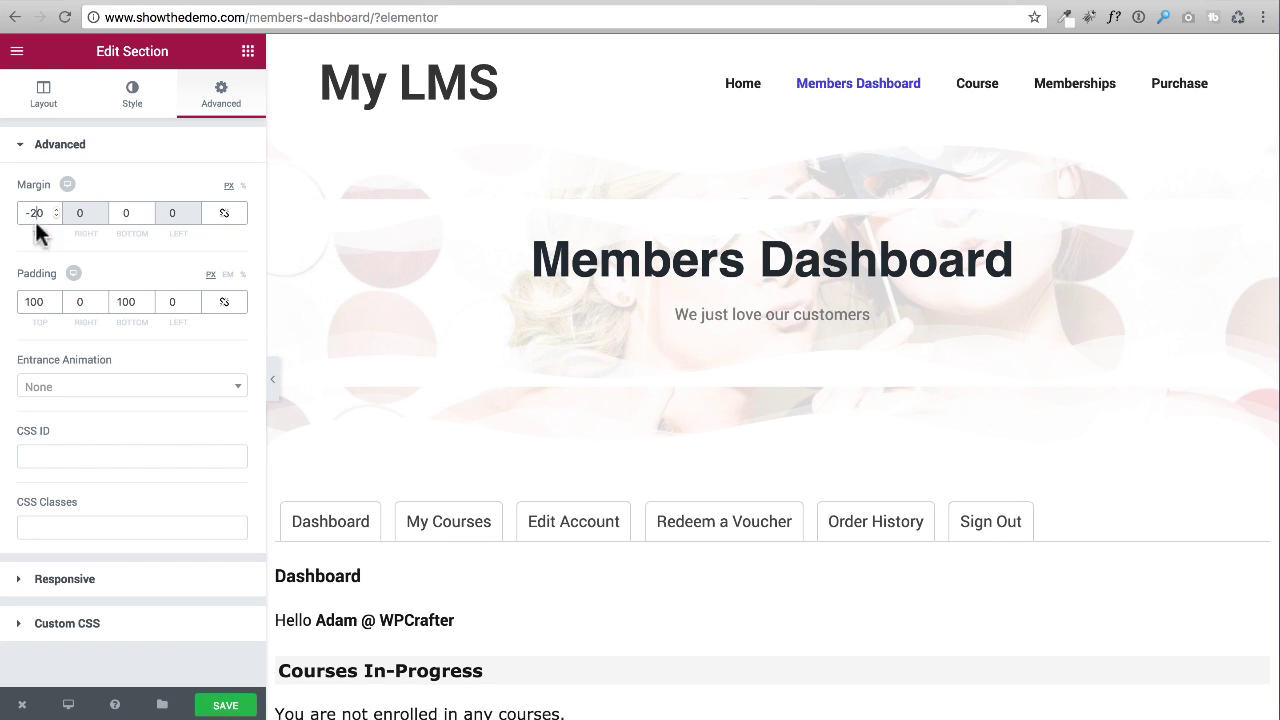
left_click(213, 705)
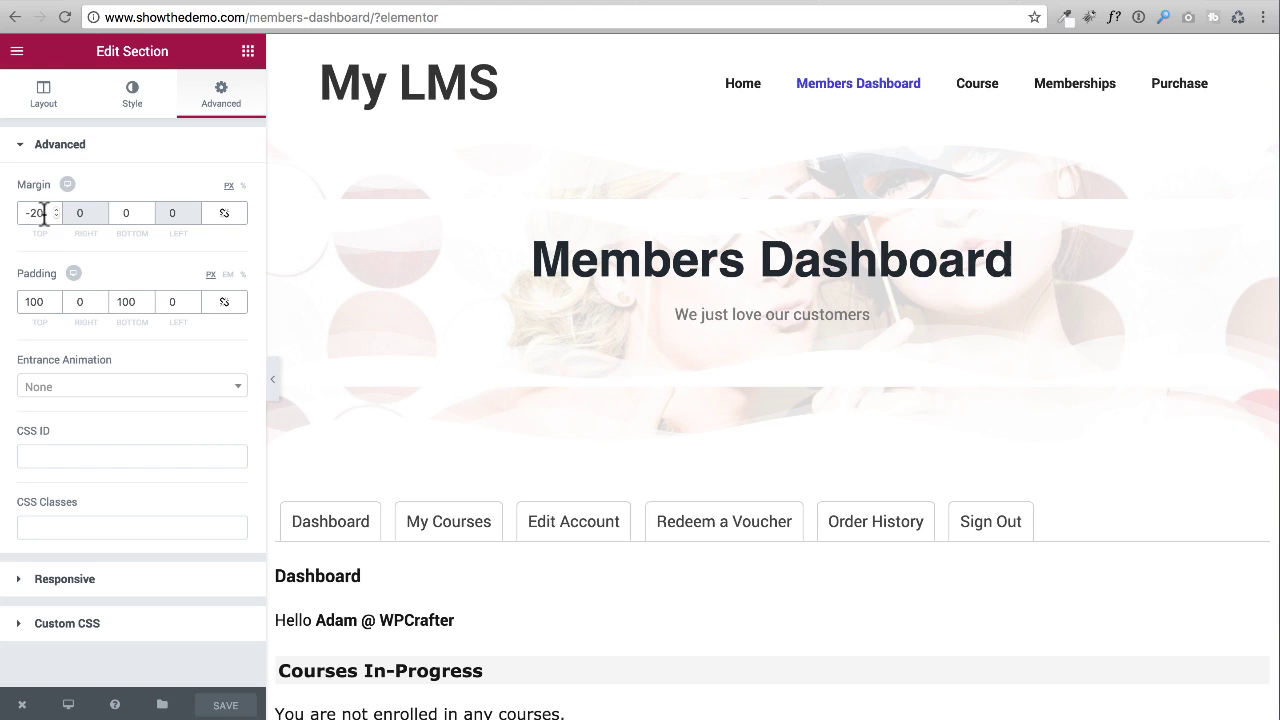
left_click_drag(46, 213, 10, 212)
type("0")
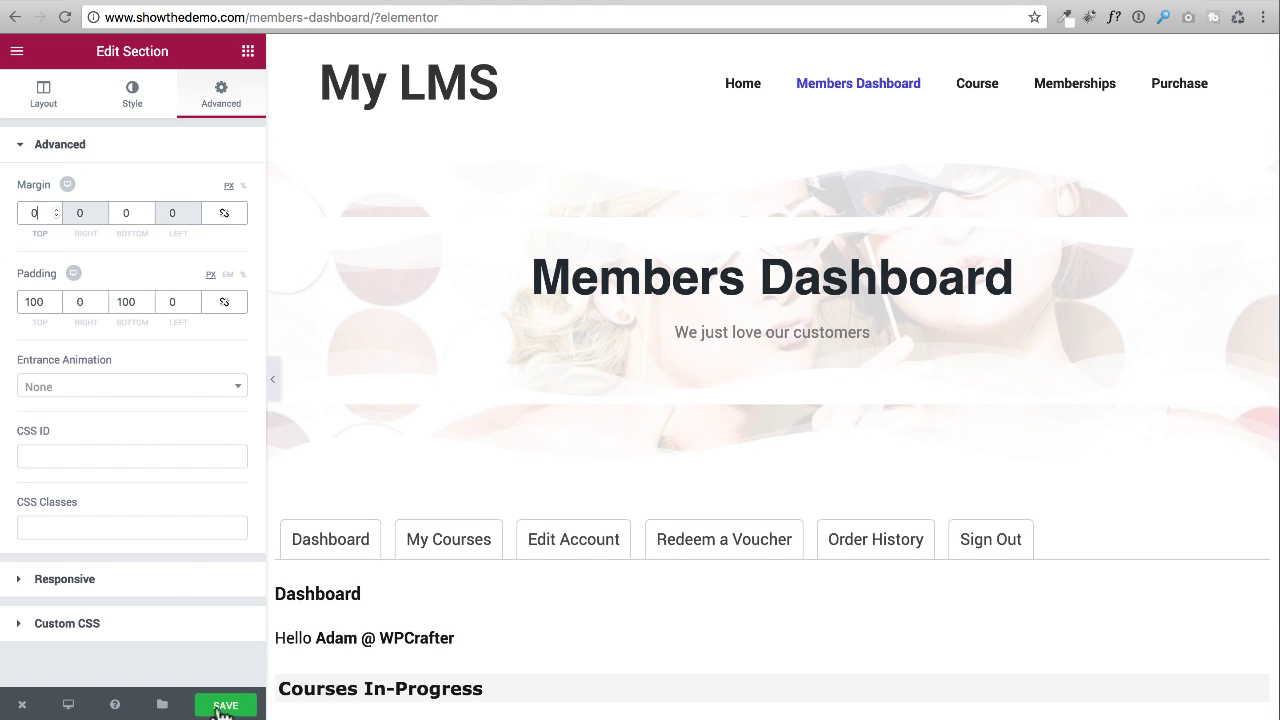
left_click(226, 706)
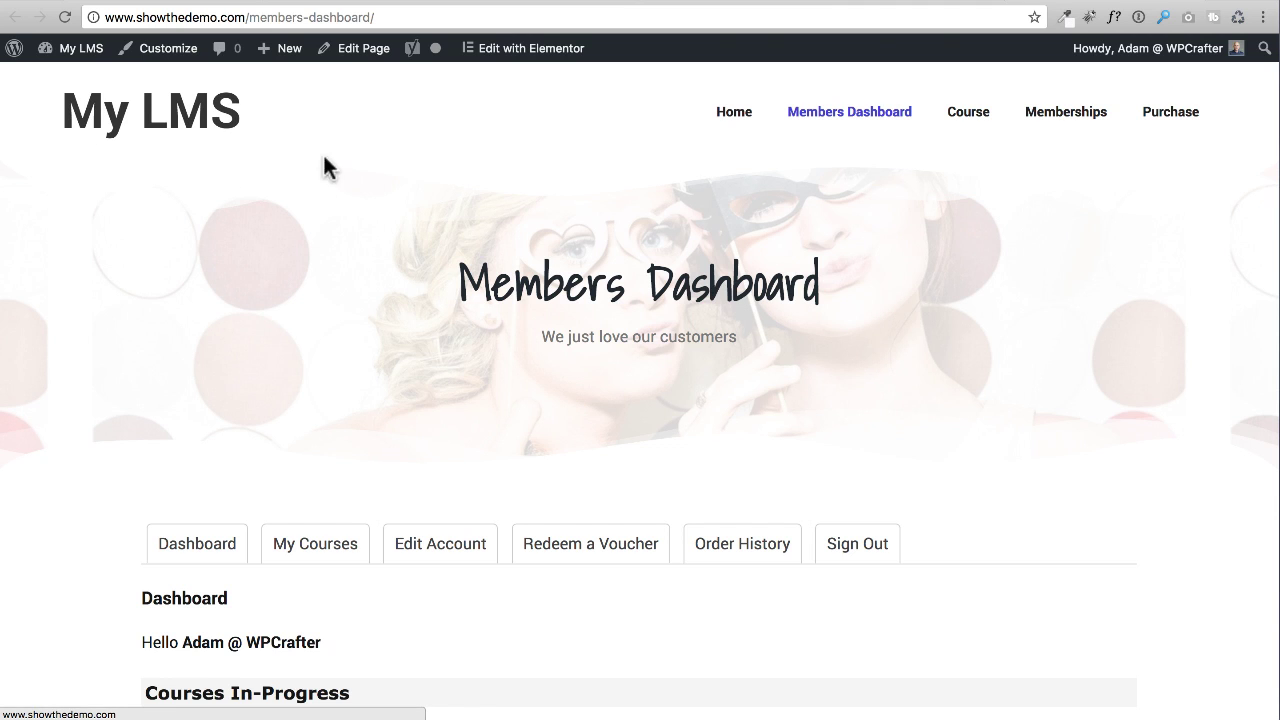
Check the header spacing and the account content down to the footer on the published Members Dashboard page
scroll(611, 238, "down", 2)
scroll(610, 240, "down", 5)
scroll(610, 240, "up", 6)
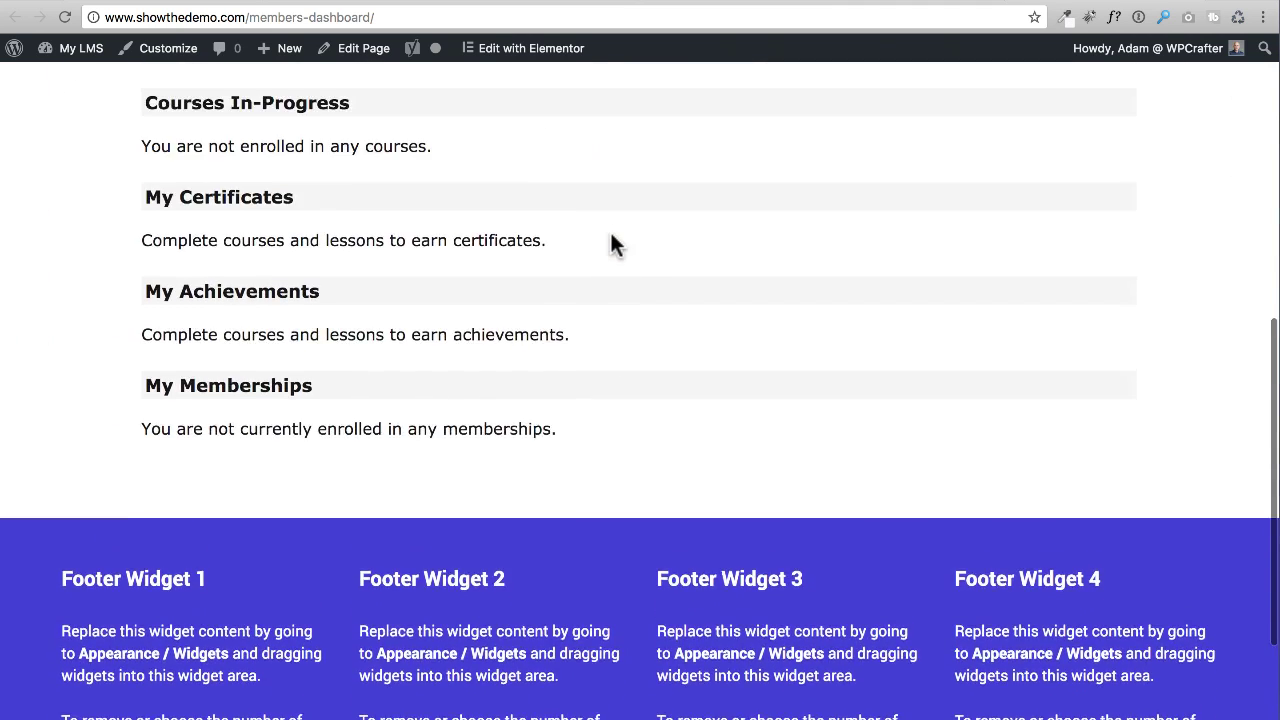
scroll(613, 243, "up", 1)
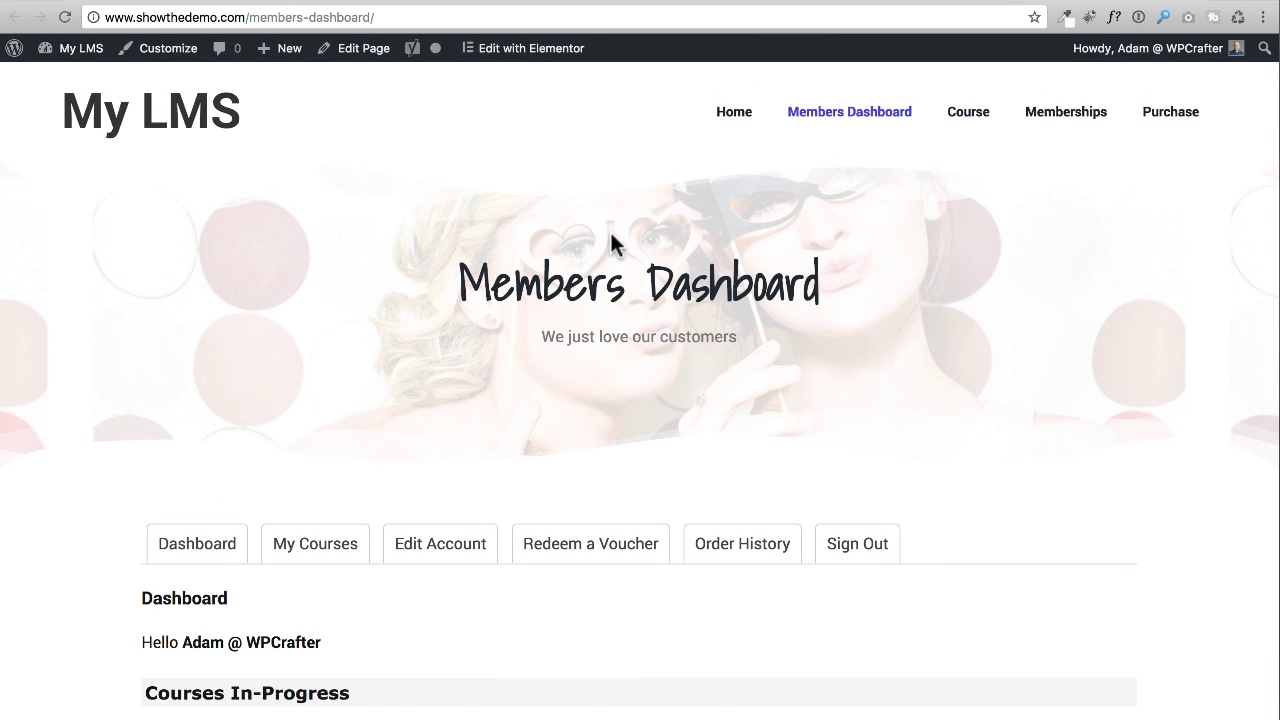
scroll(612, 243, "down", 2)
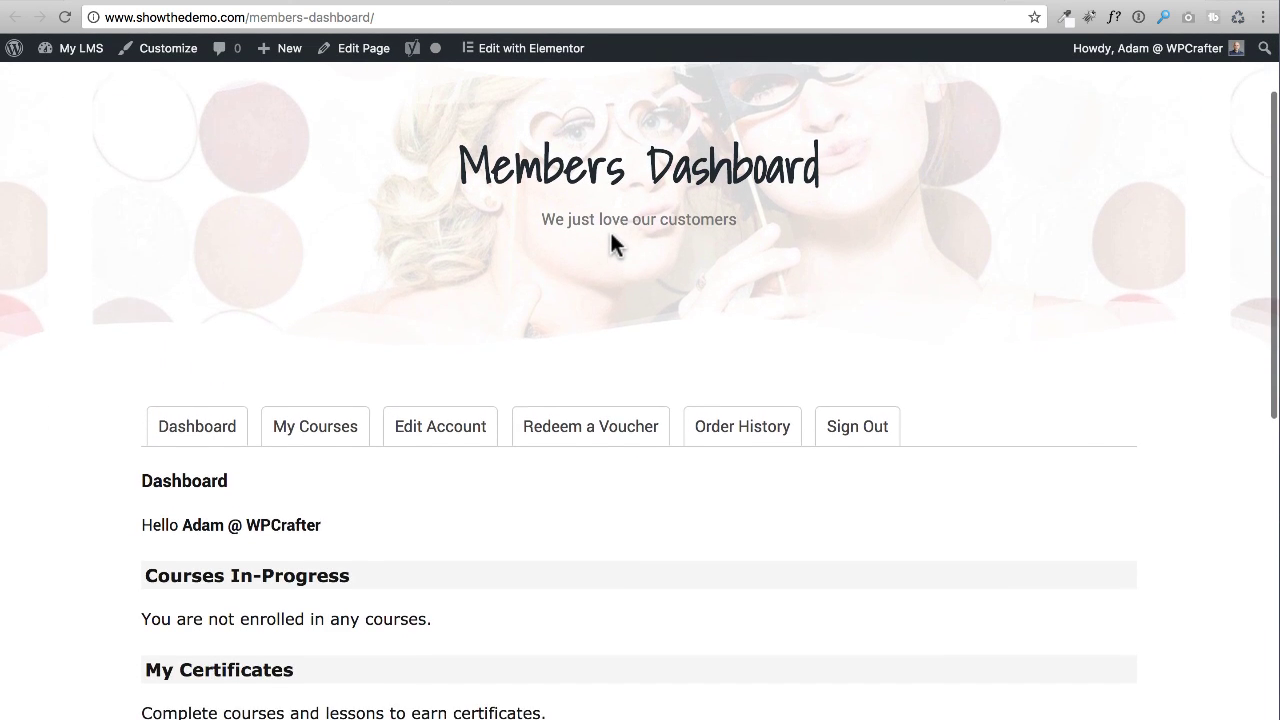
scroll(611, 235, "up", 1)
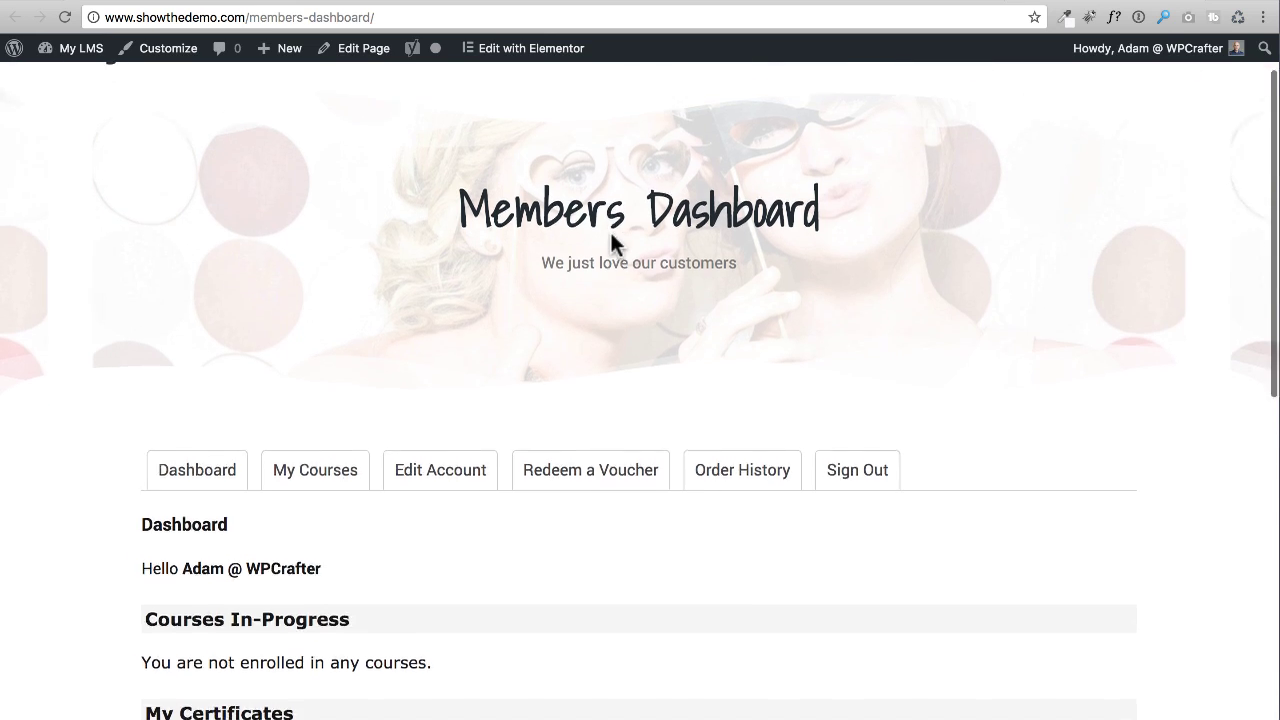
scroll(600, 242, "down", 2)
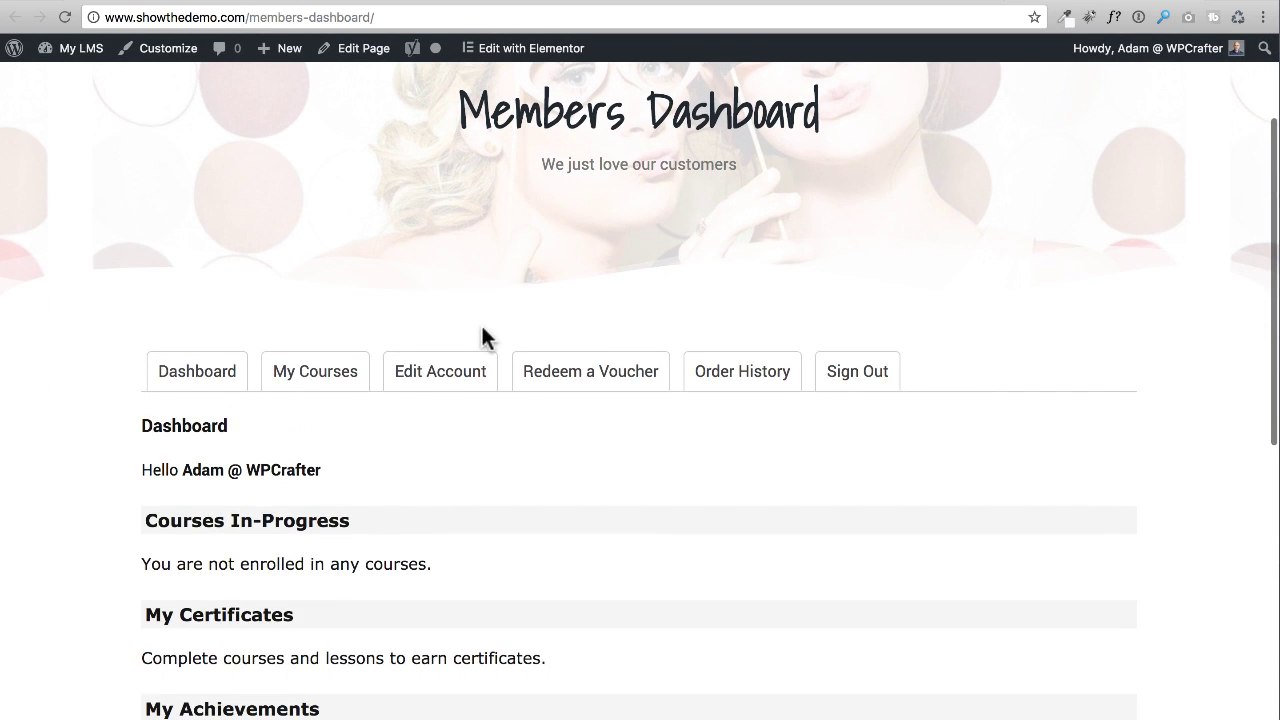
scroll(480, 360, "down", 5)
scroll(520, 500, "up", 8)
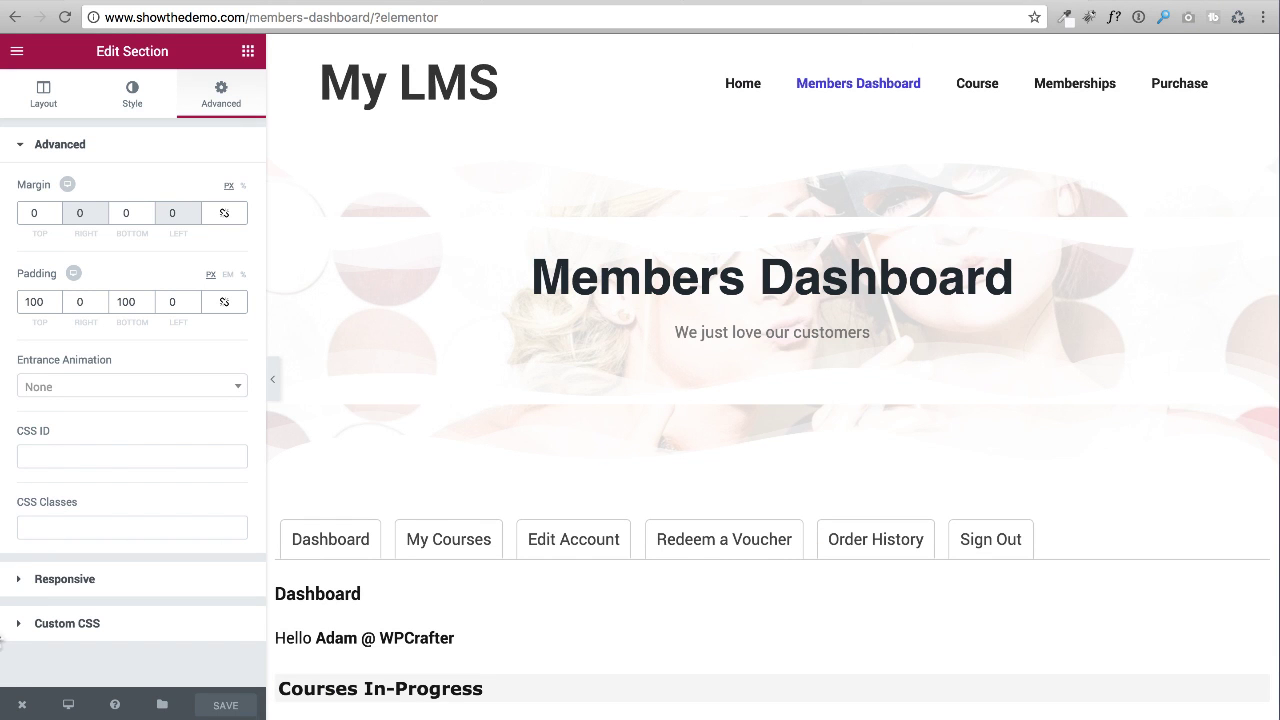
Exit Elementor to the WordPress dashboard and open the Purchase page from the list of all pages for editing
left_click(20, 704)
left_click(74, 668)
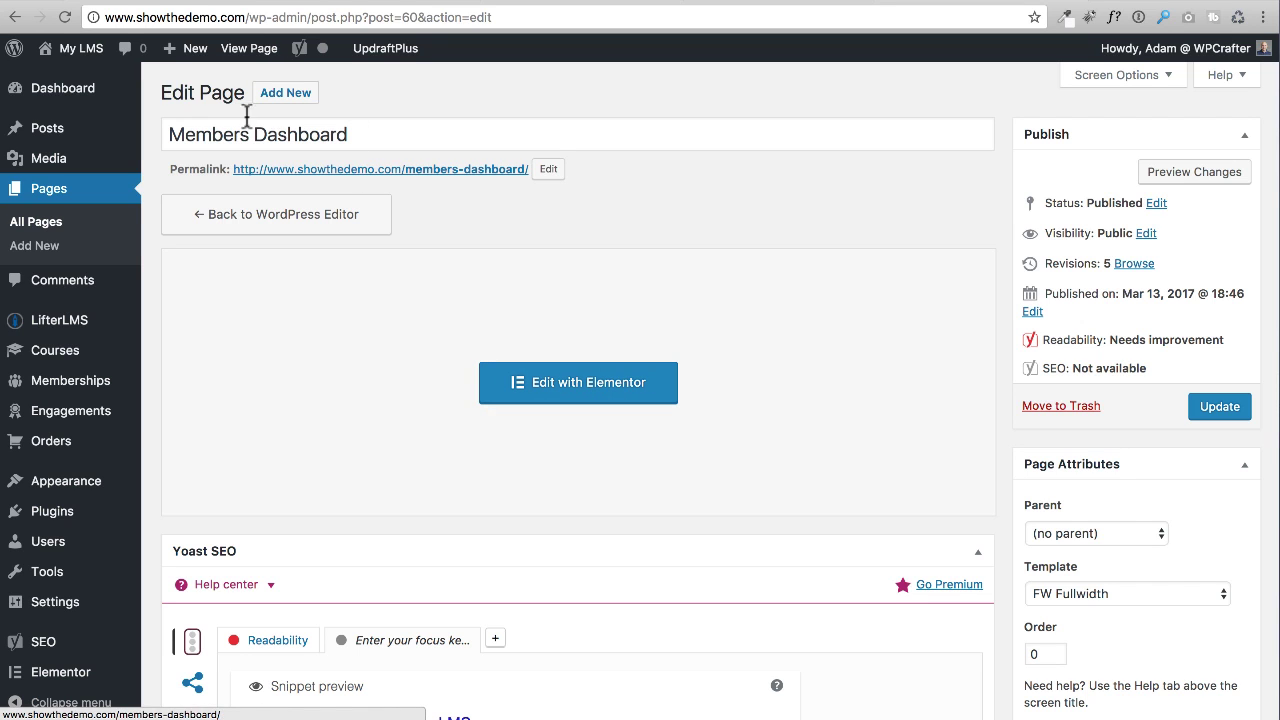
left_click(44, 220)
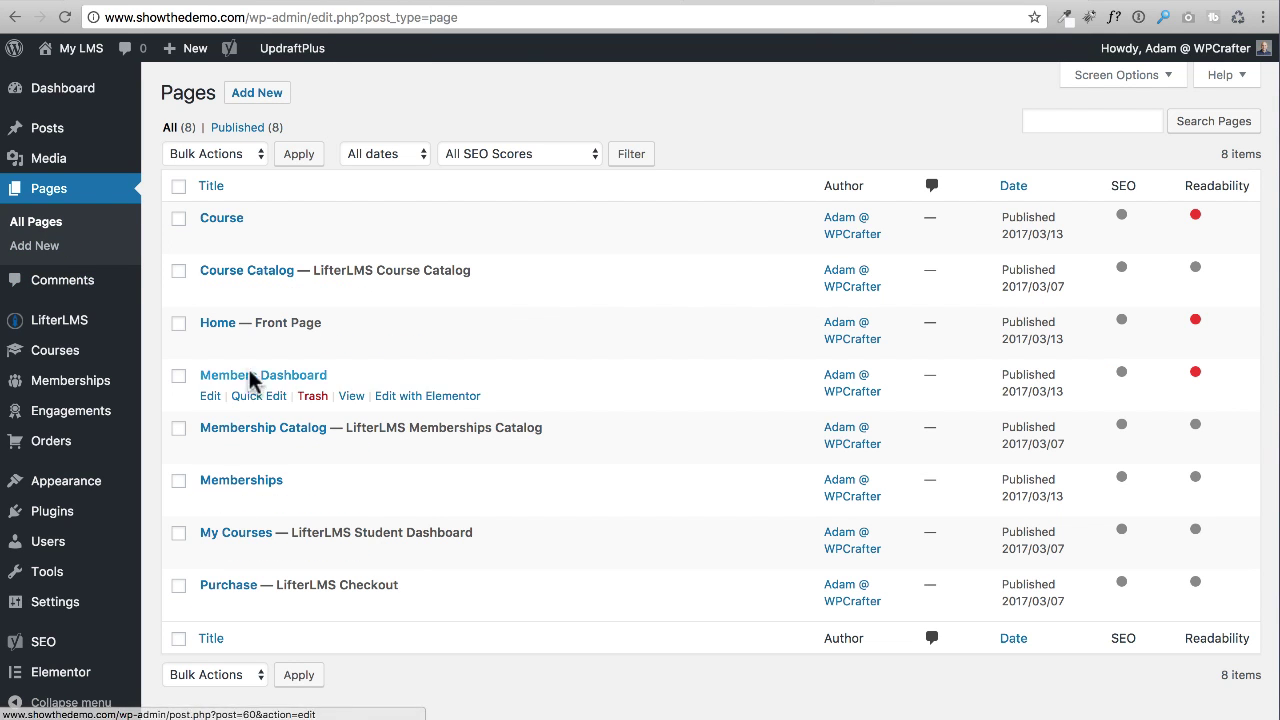
left_click(226, 584)
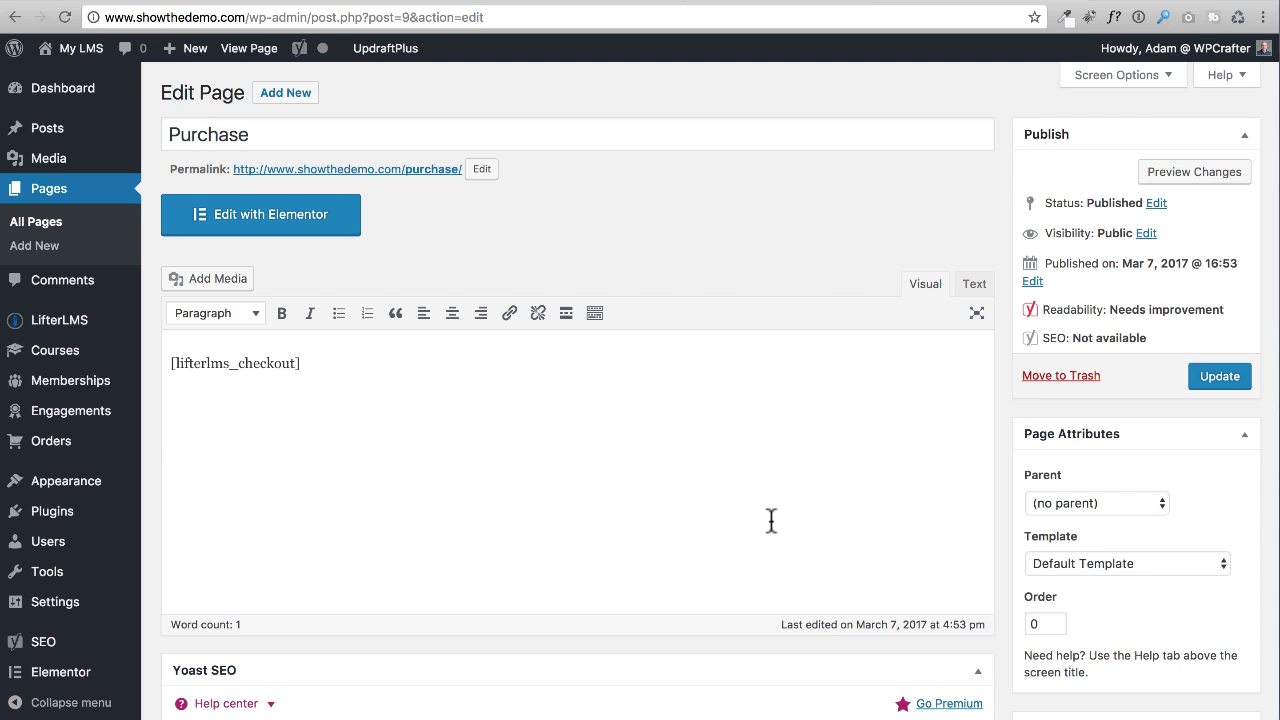
scroll(771, 520, "down", 3)
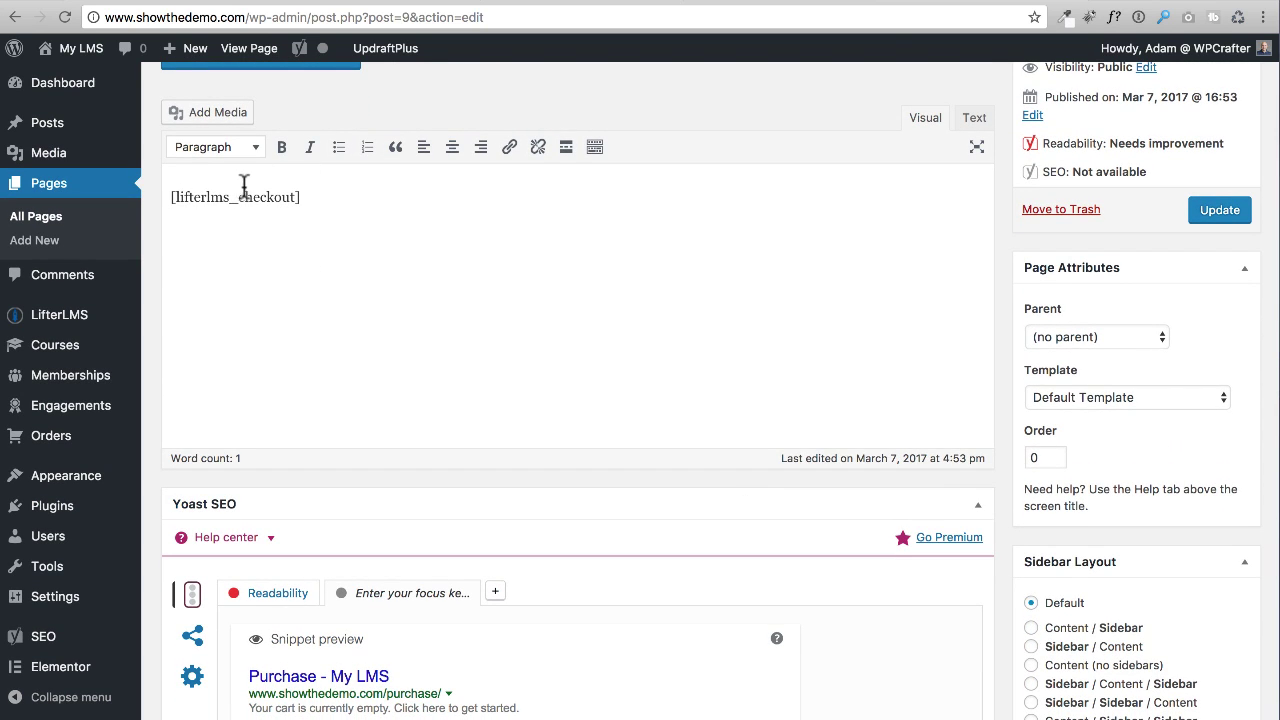
Assign the FW Fullwidth template to the Purchase page, update it and open it in the Elementor editor
left_click(1057, 397)
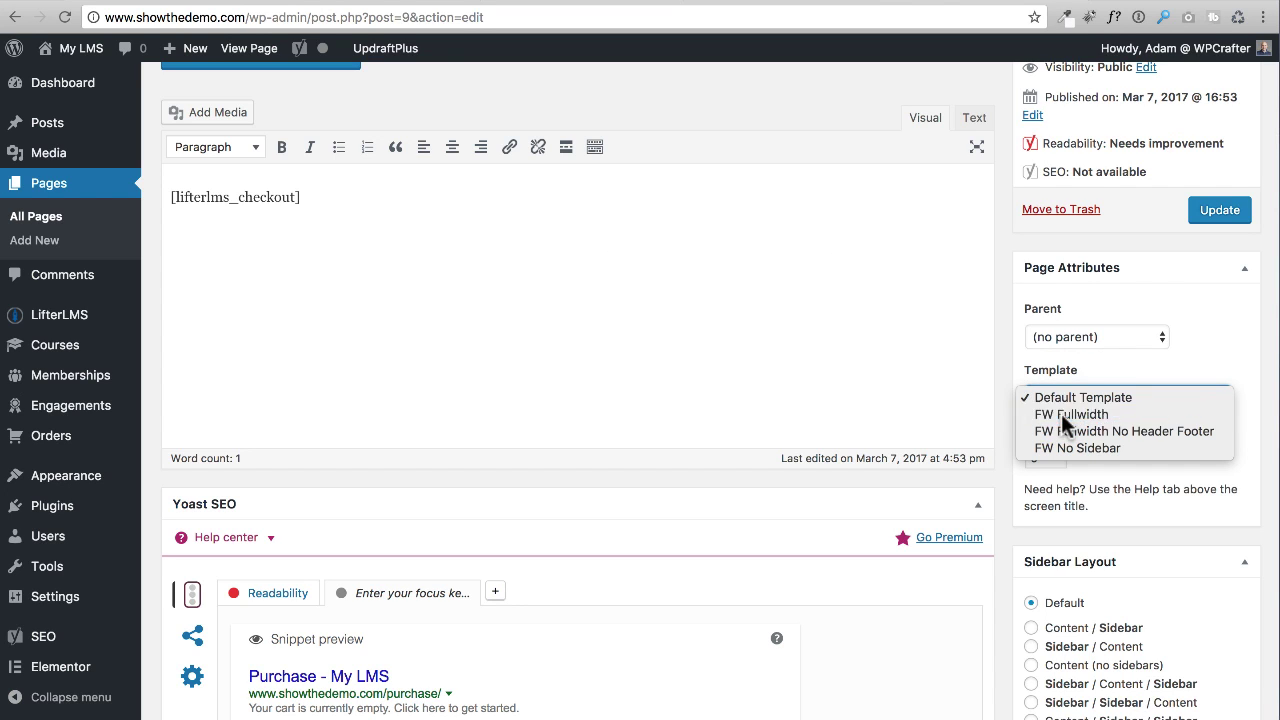
left_click(1065, 414)
left_click(1225, 216)
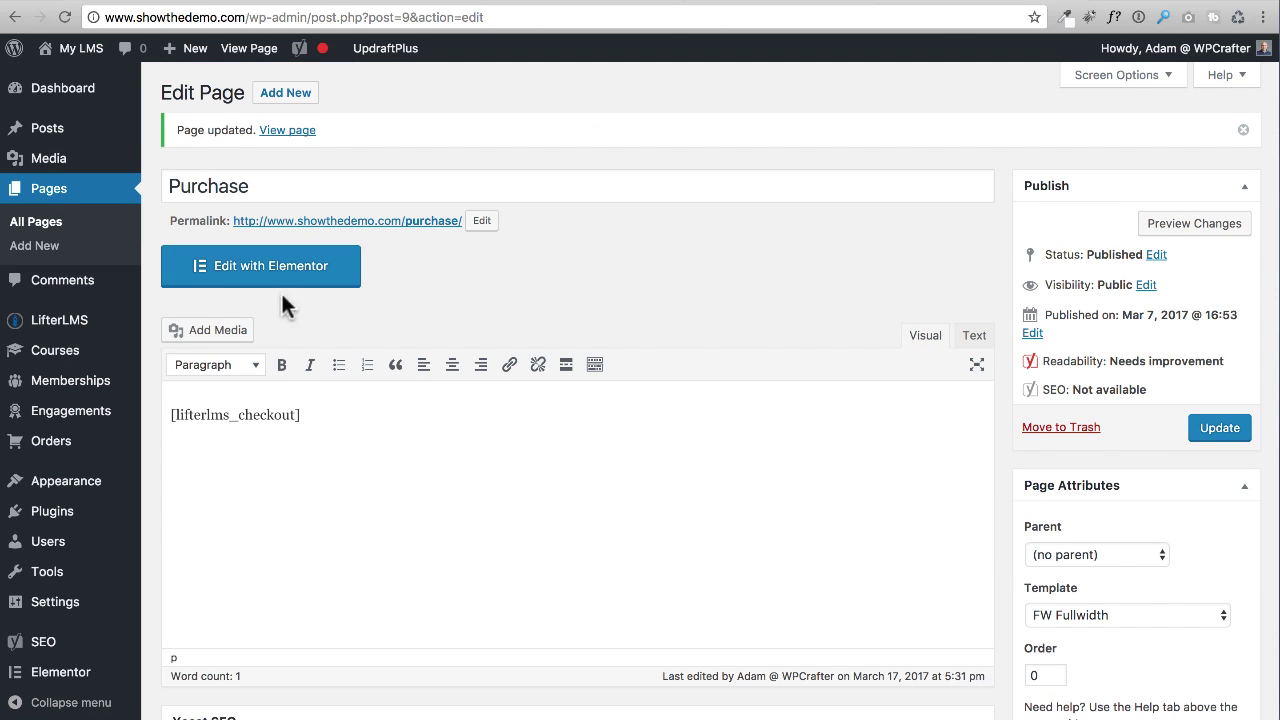
left_click(252, 276)
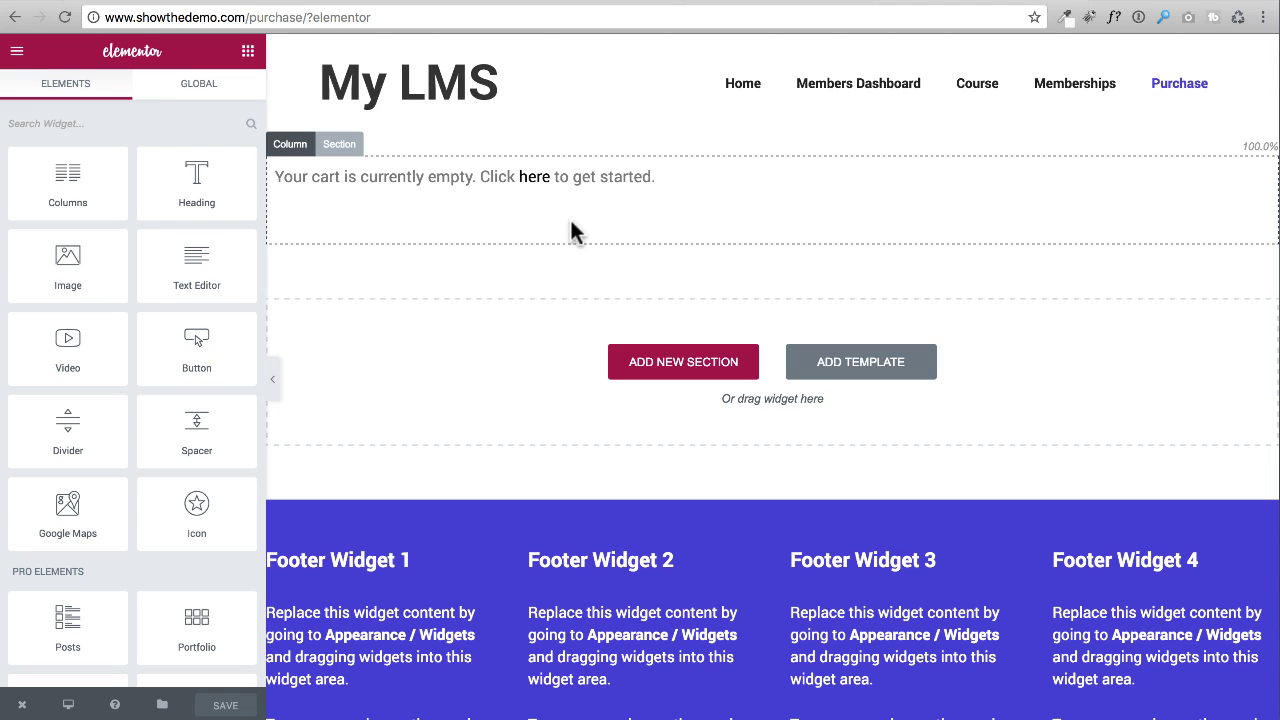
Delete the existing section that holds the [lifterlms_checkout] text from the Purchase page
left_click(465, 180)
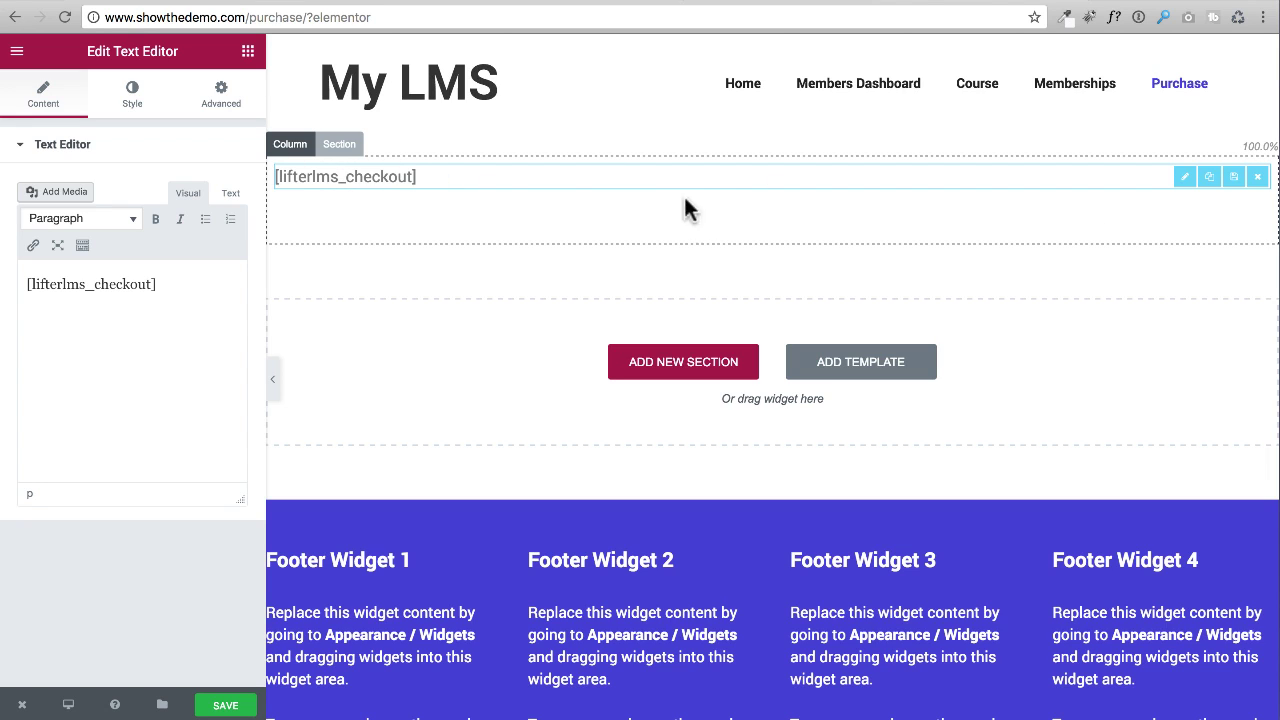
left_click(340, 144)
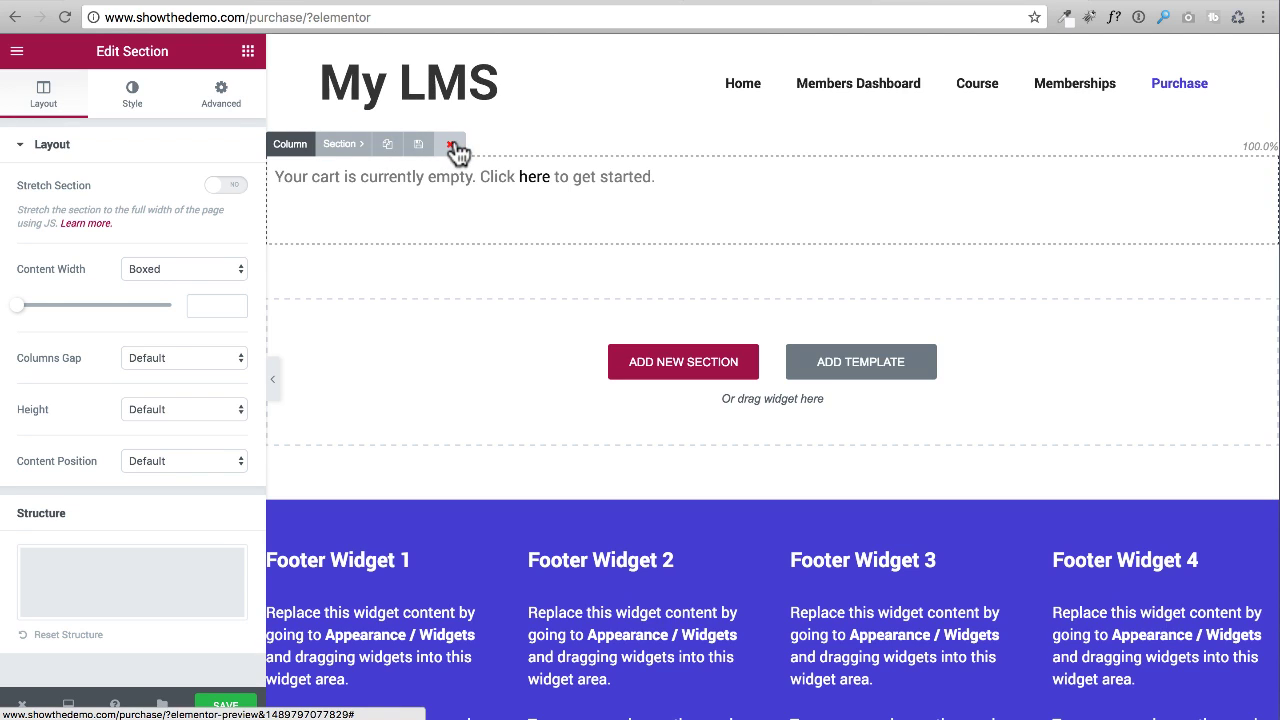
left_click(452, 145)
left_click(745, 342)
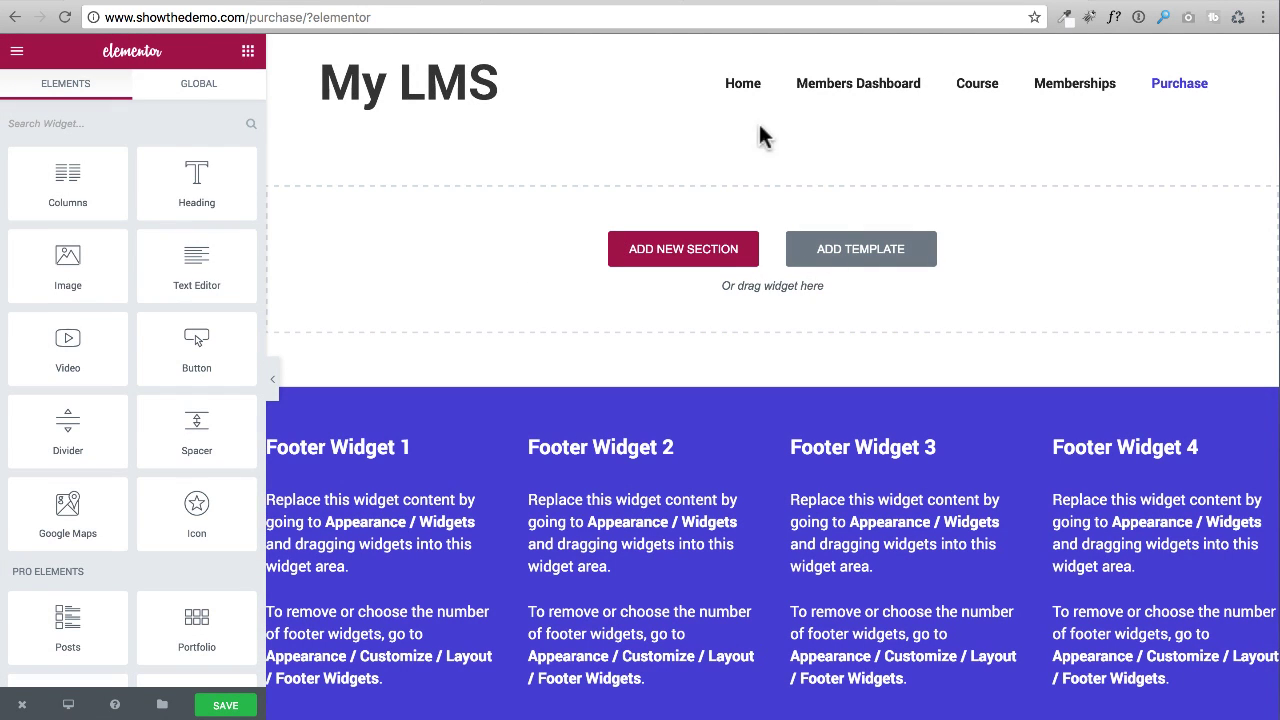
Insert the saved Page Assets section template into the empty Purchase page
left_click(880, 257)
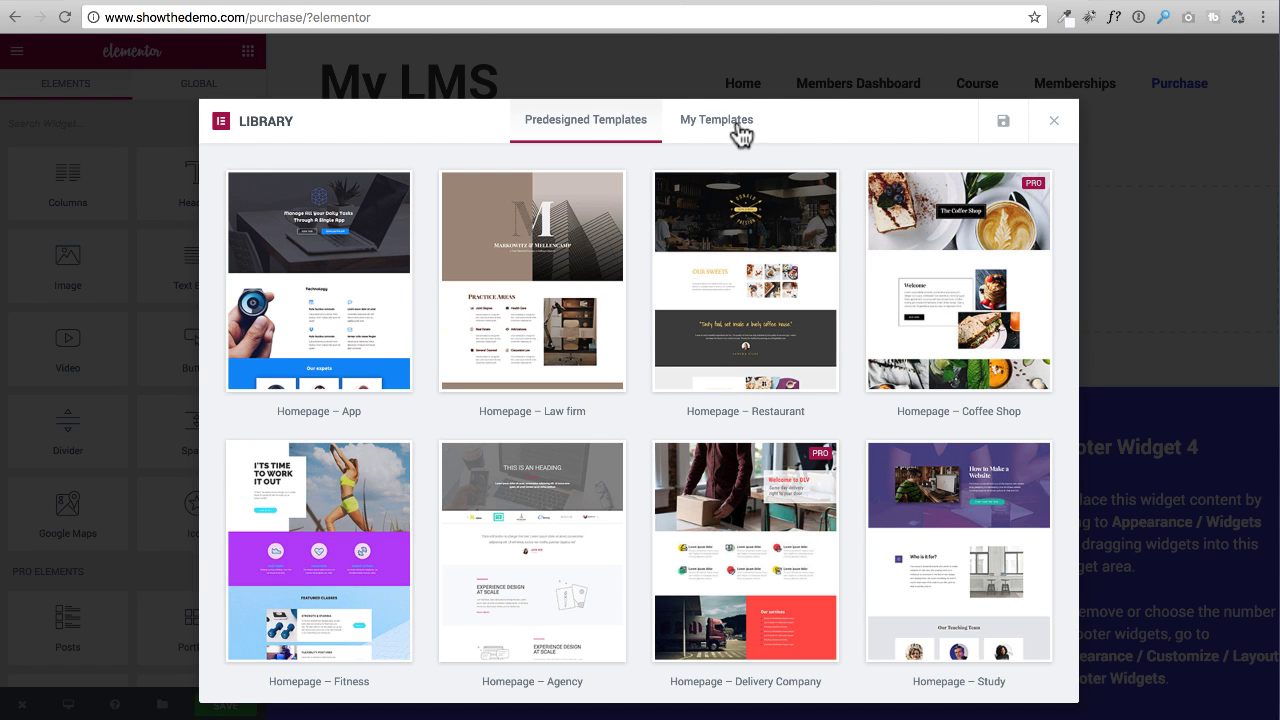
left_click(738, 131)
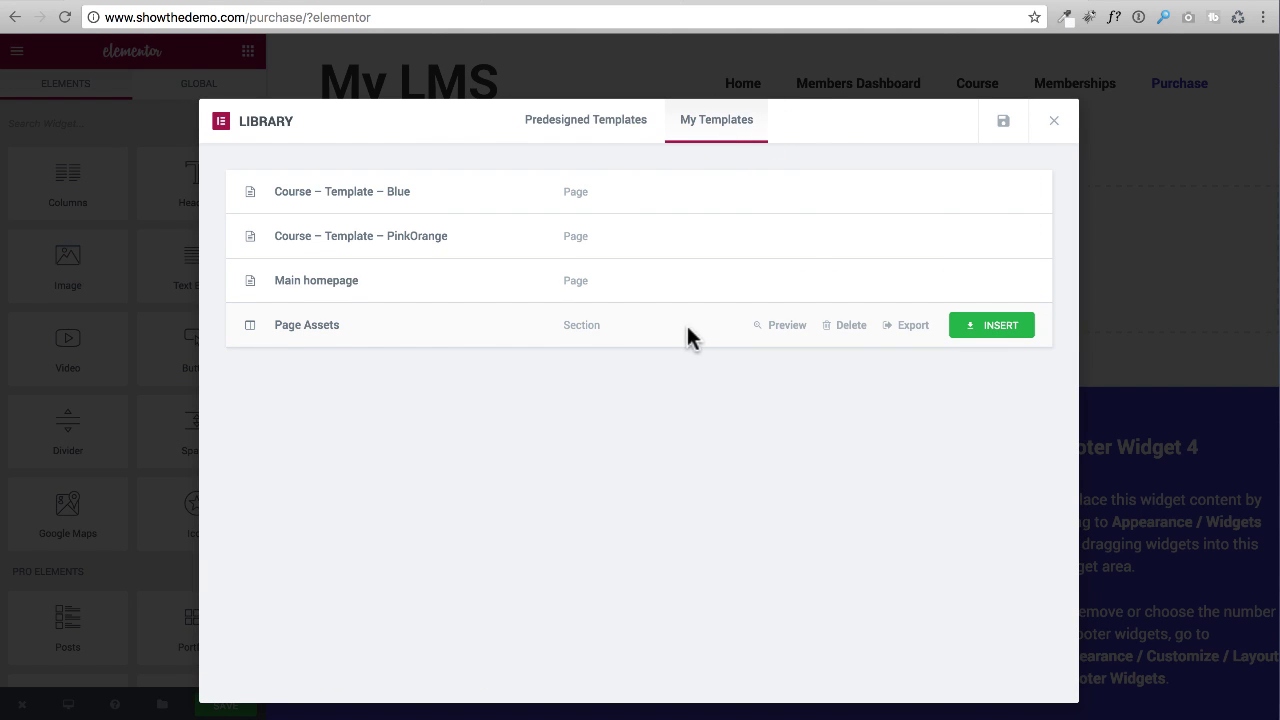
left_click(985, 330)
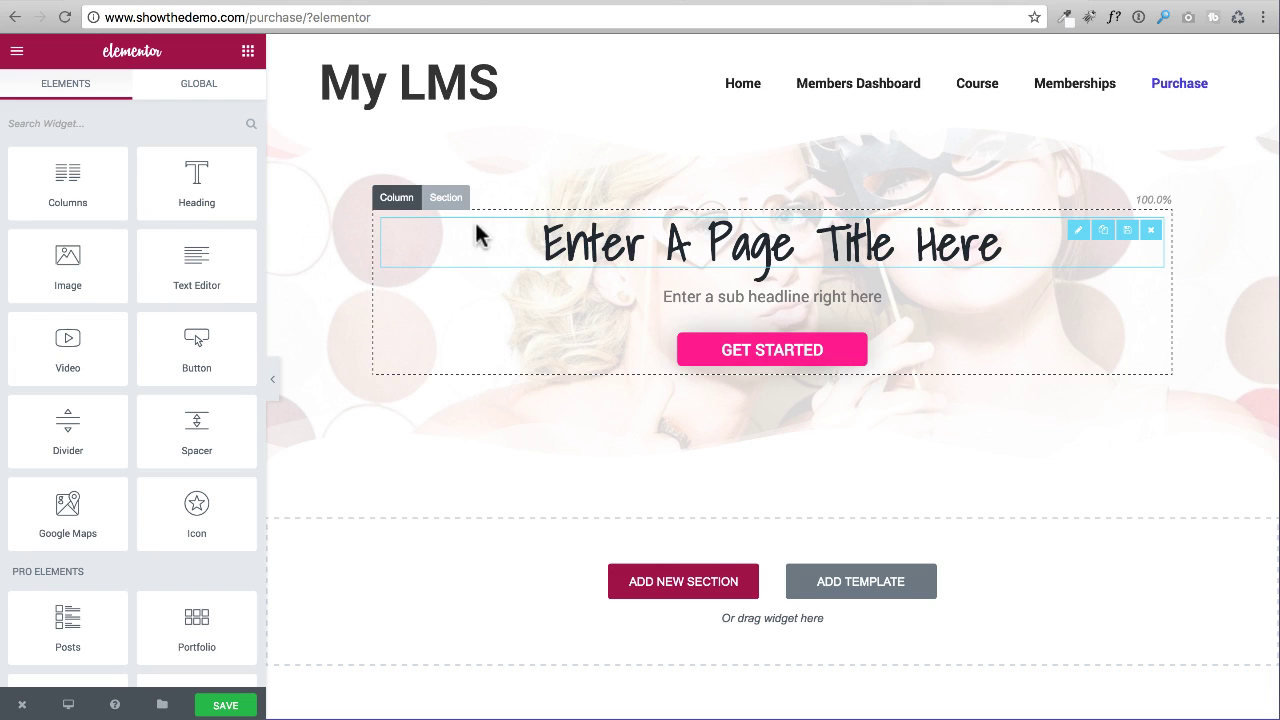
Set the header section's top margin to 0 px and delete its GET STARTED button
left_click(448, 199)
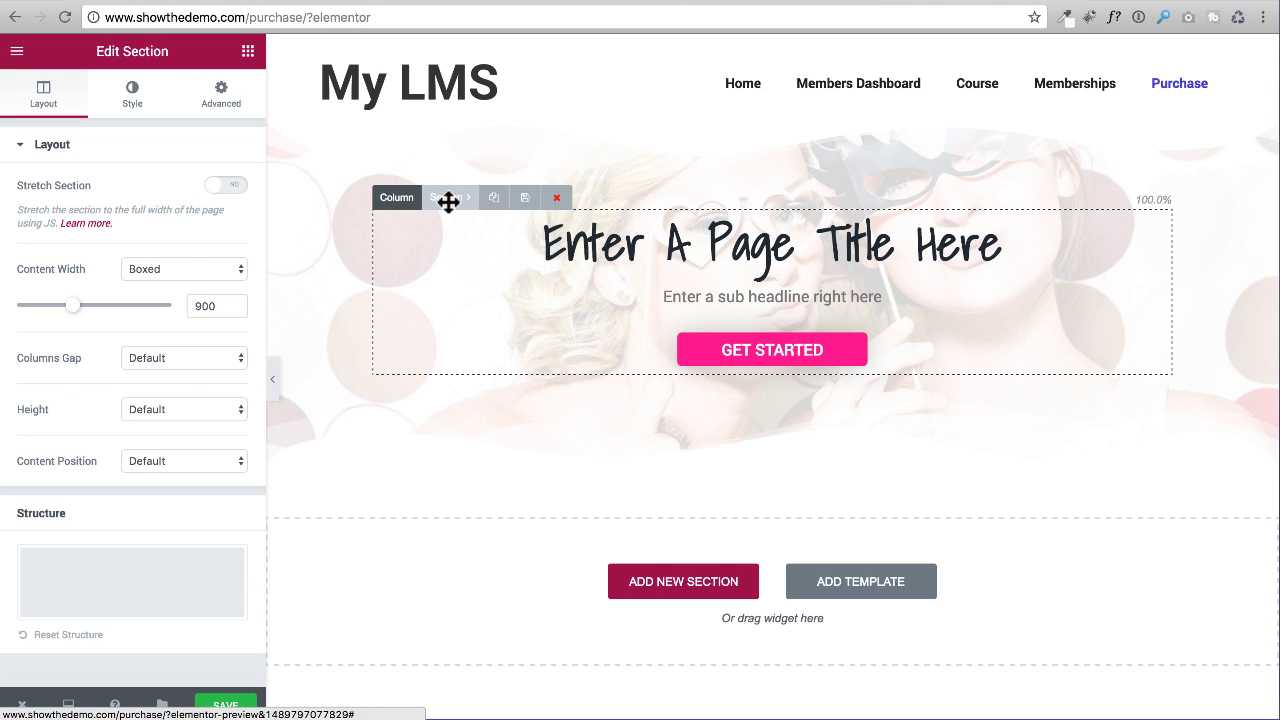
left_click(232, 106)
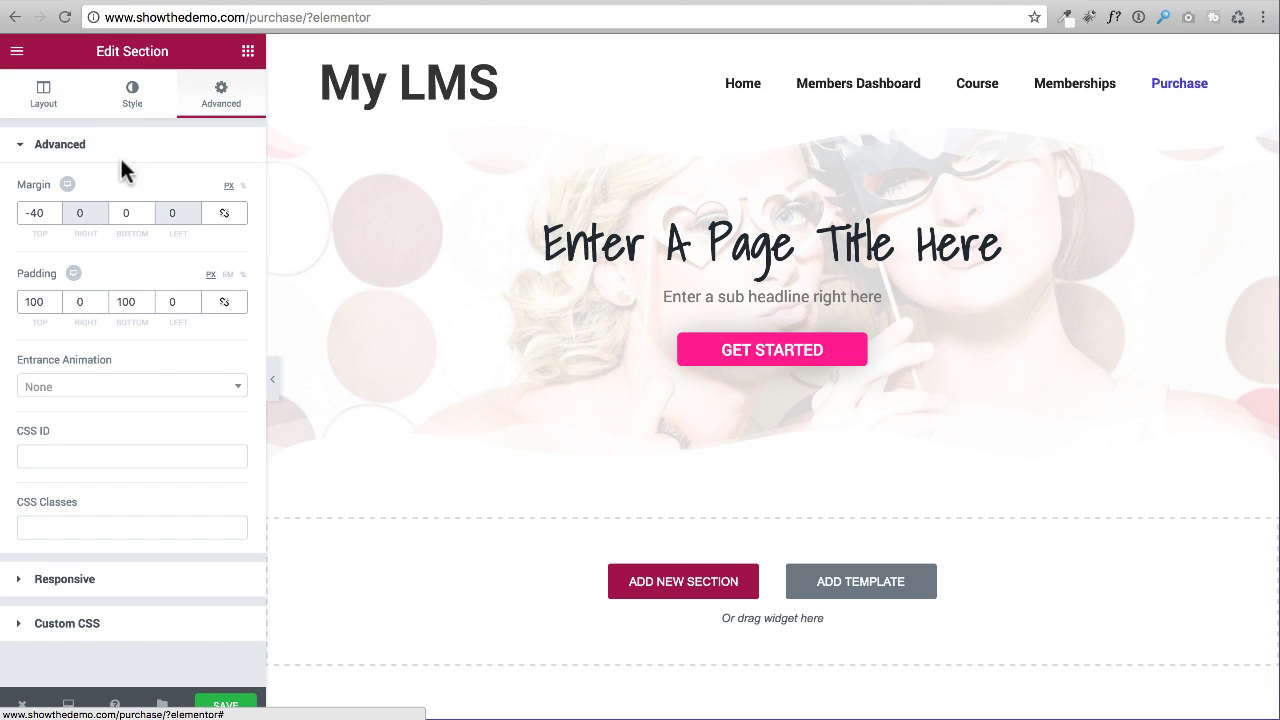
double_click(45, 213)
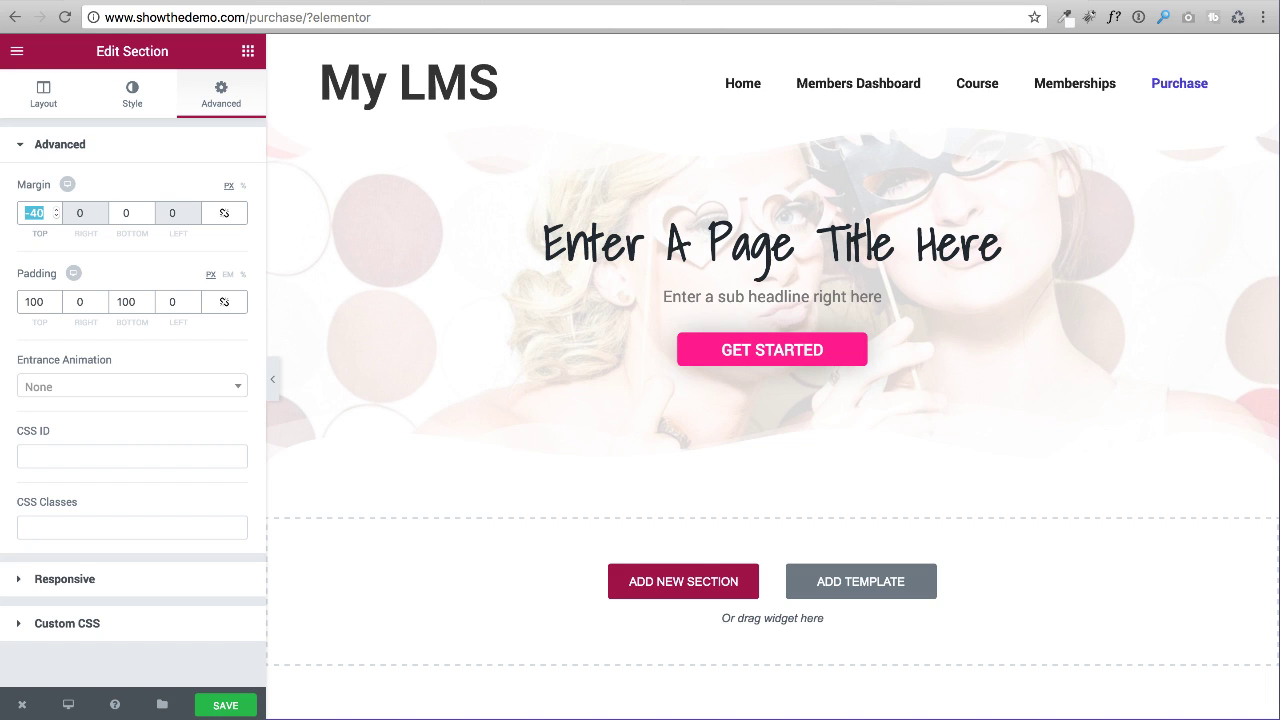
type("0")
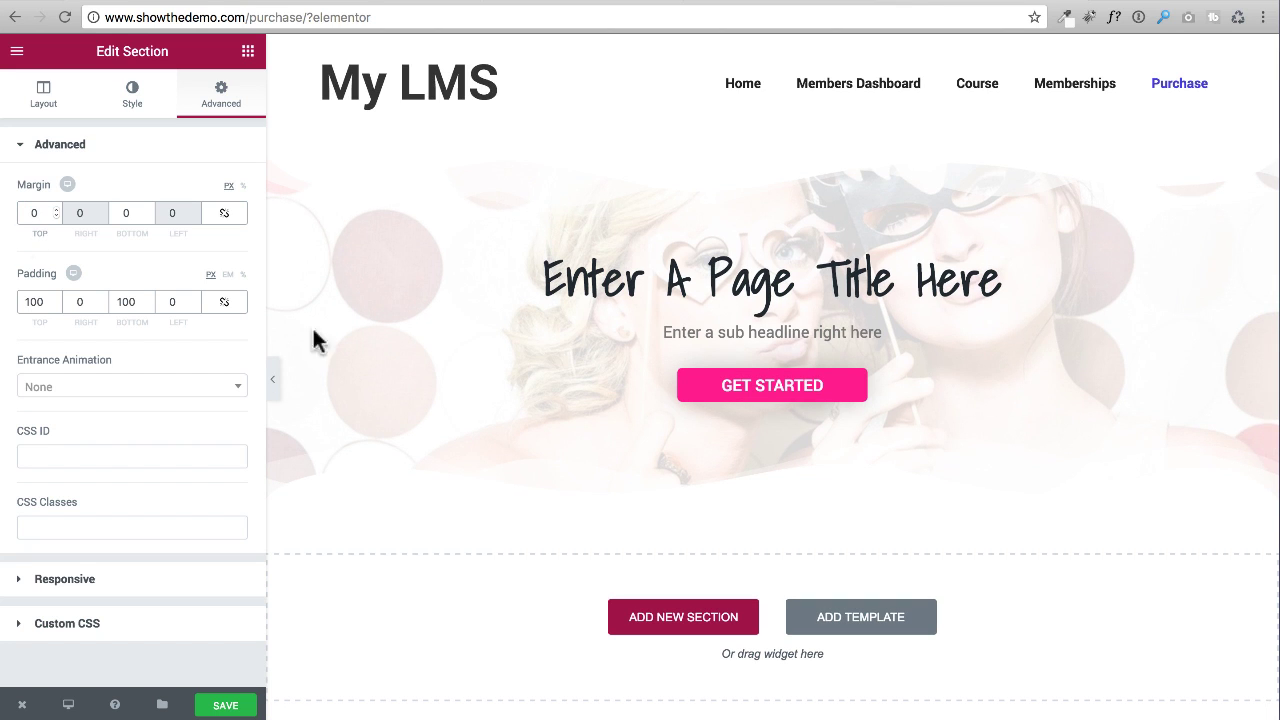
mouse_move(820, 394)
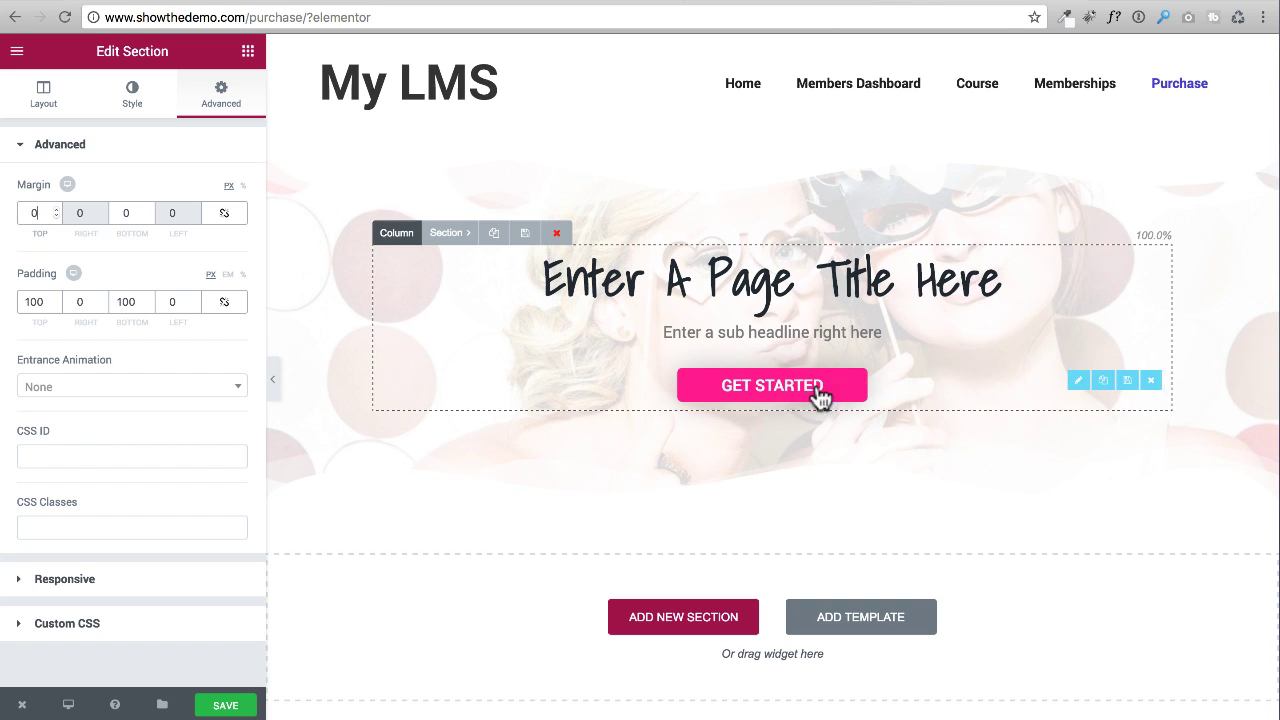
left_click(1149, 384)
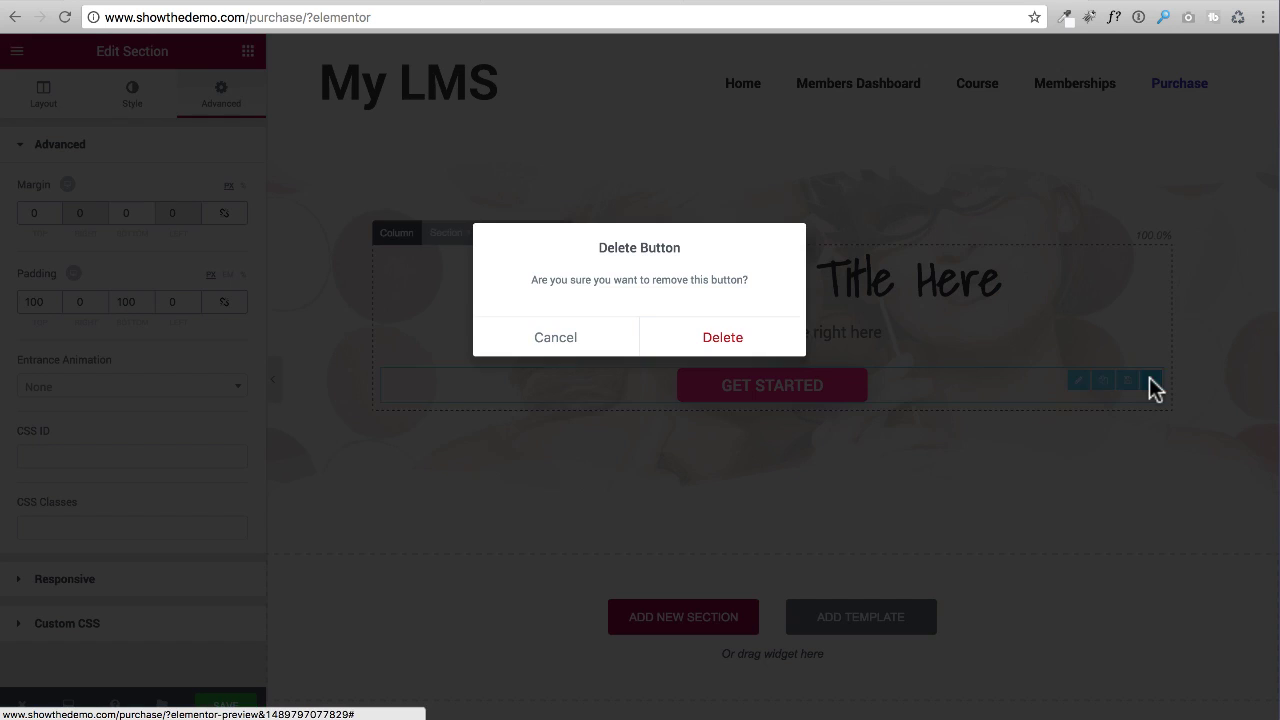
left_click(722, 338)
Add a single-column section below the header with a Shortcode widget containing [lifterlms_checkout cols="2"] and apply it
scroll(623, 441, "down", 3)
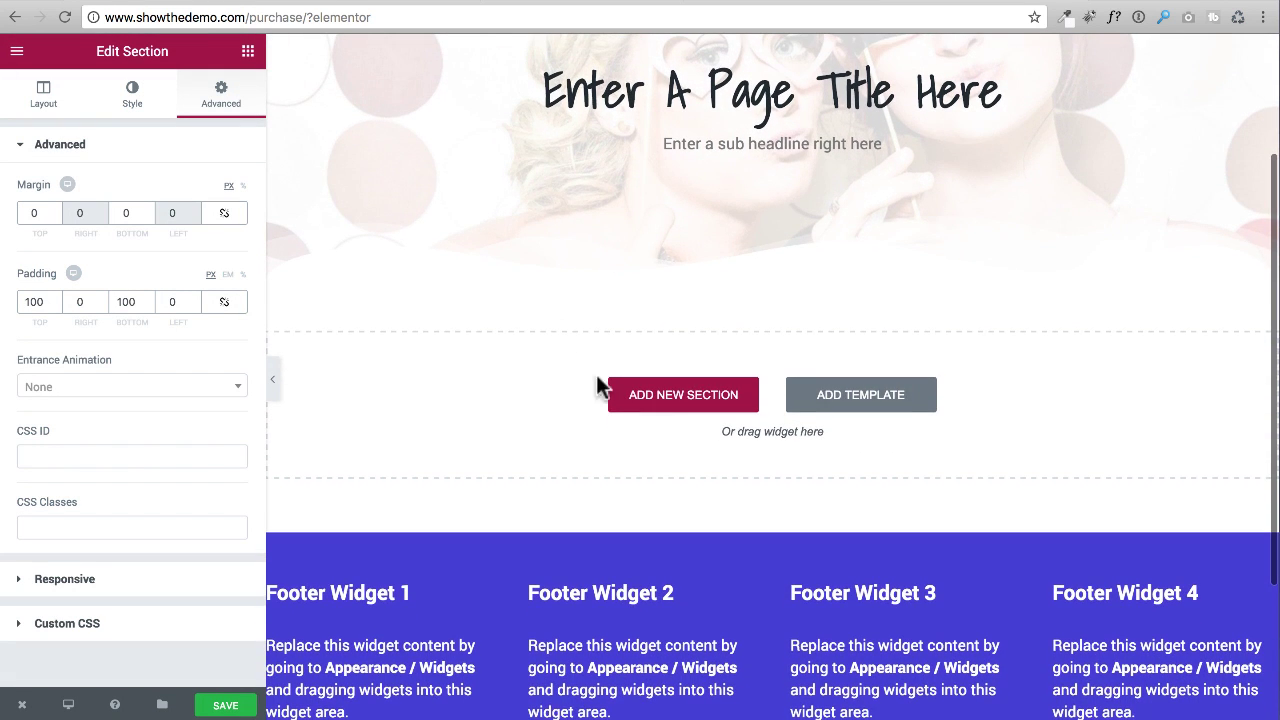
left_click(684, 398)
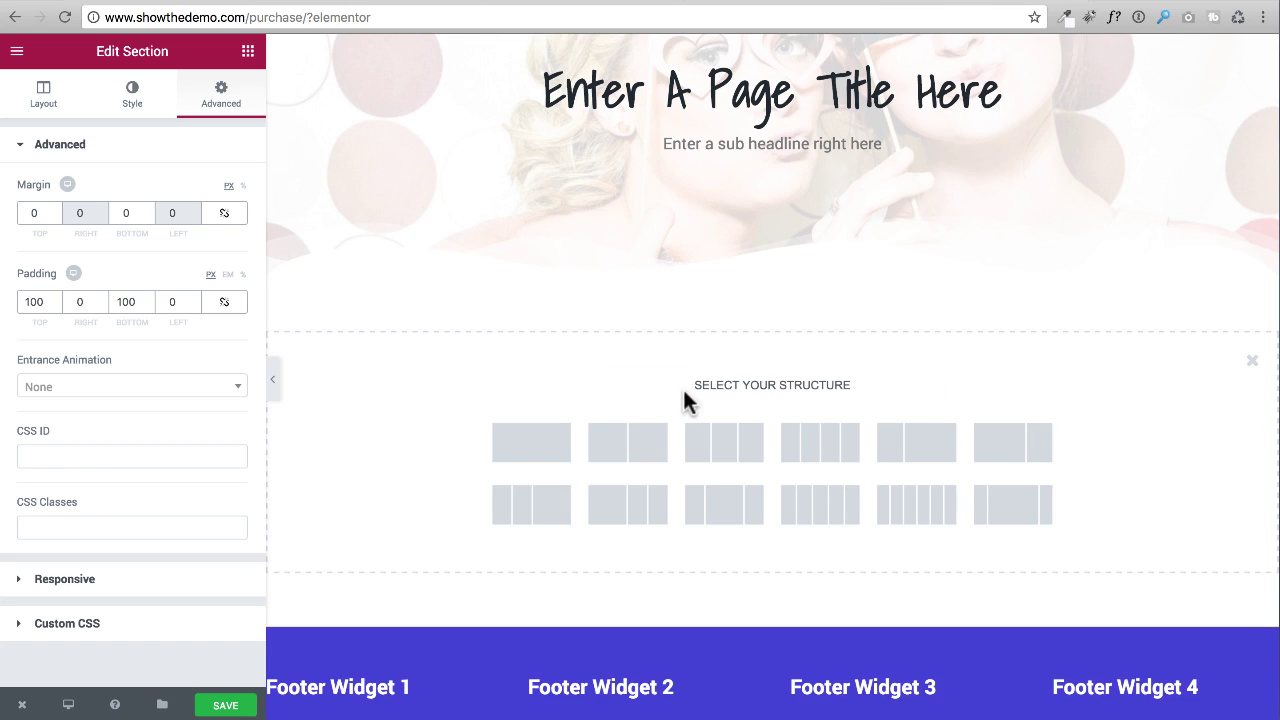
left_click(531, 450)
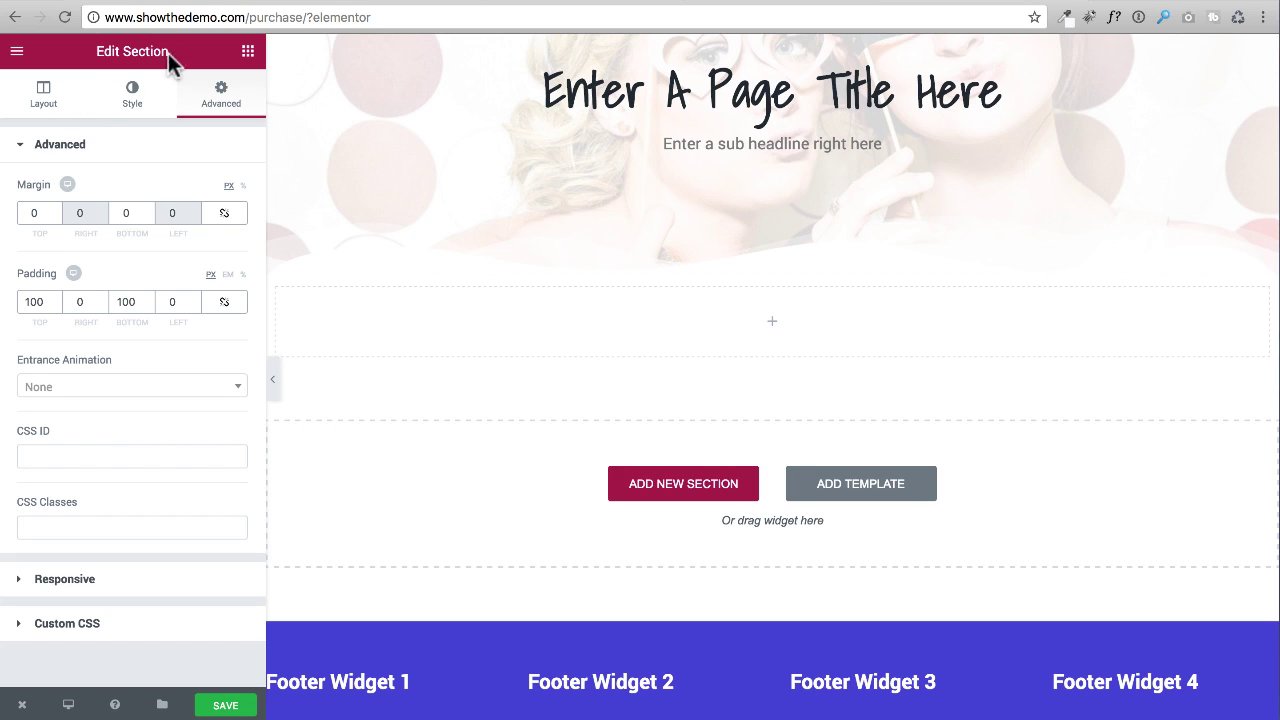
left_click(248, 52)
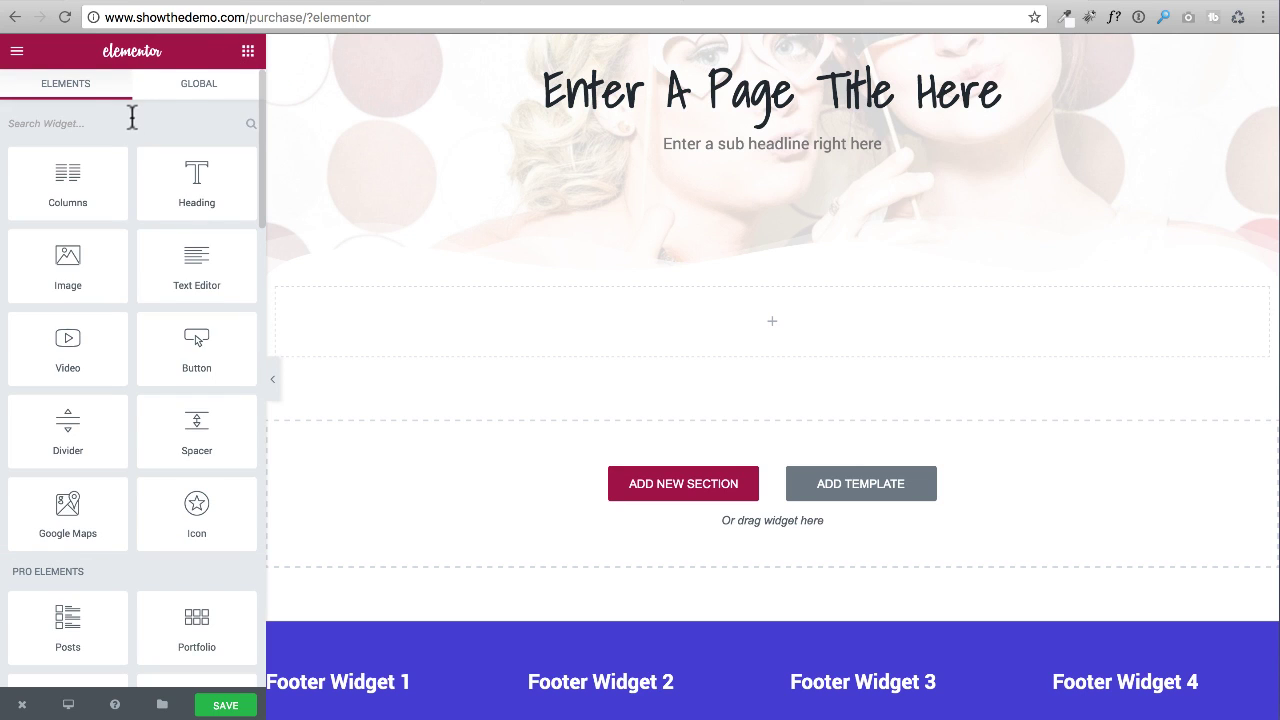
type("shor")
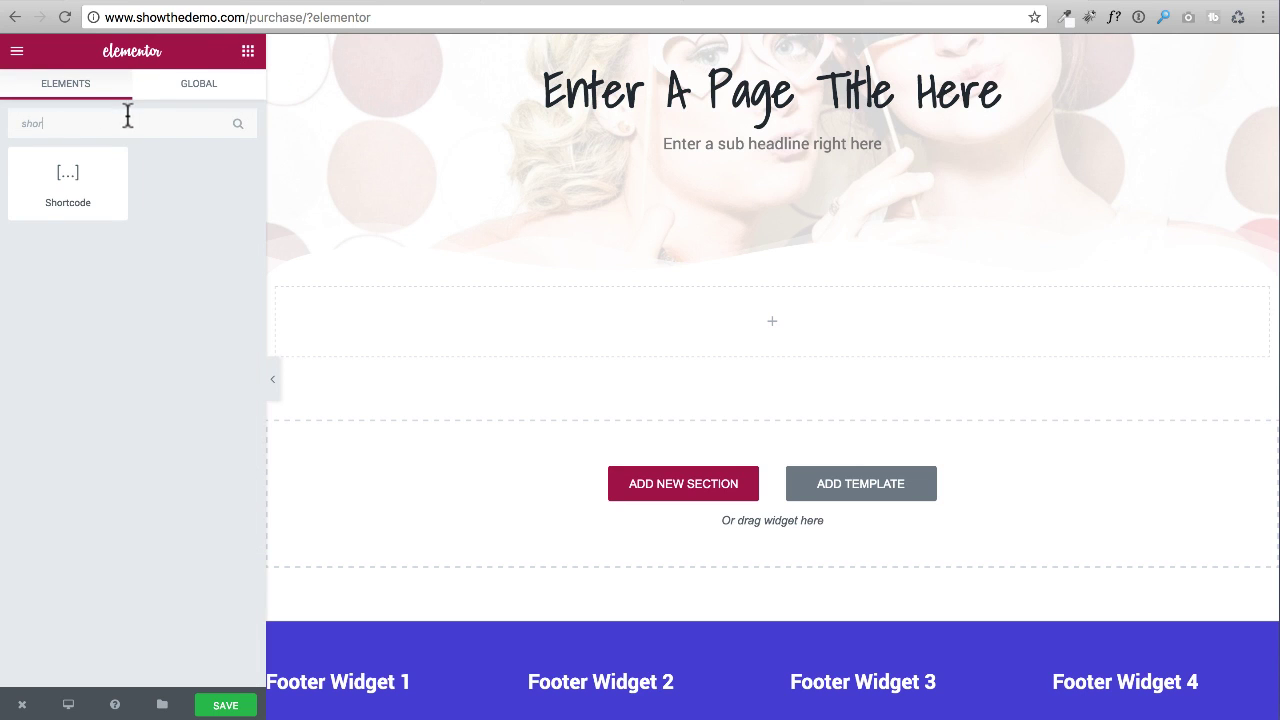
left_click_drag(65, 182, 546, 340)
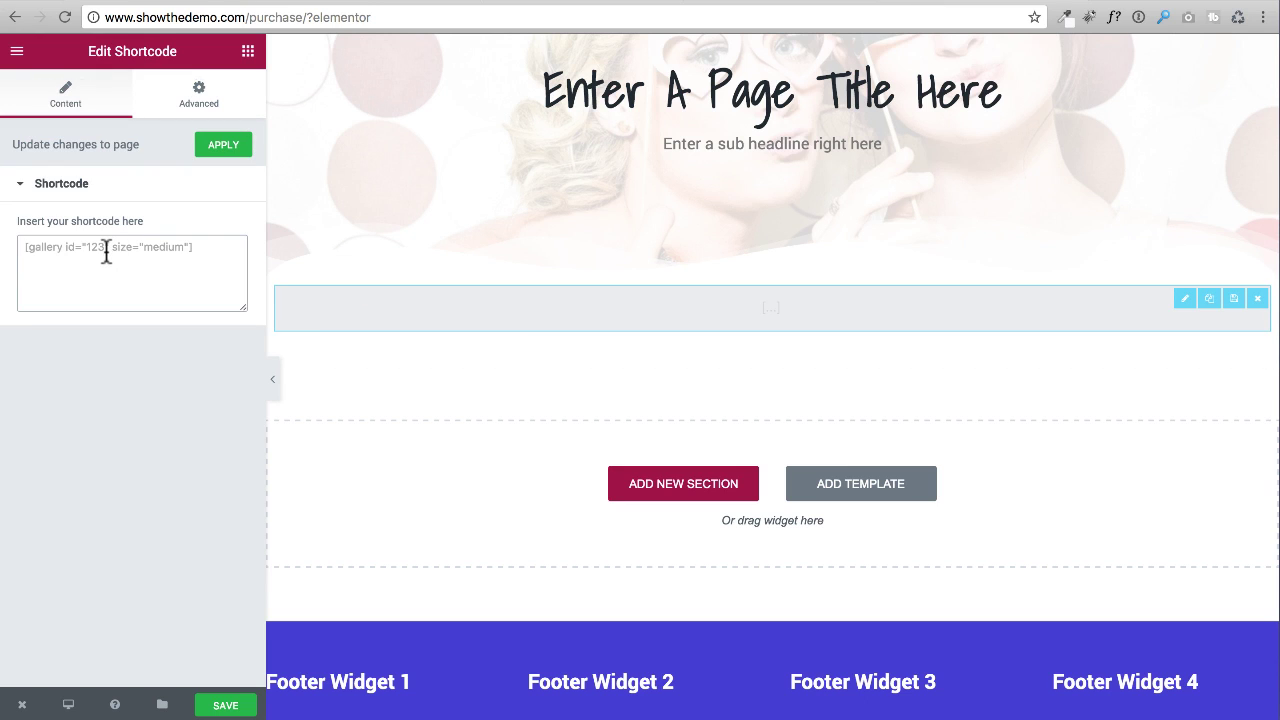
type("[lifterlms_checkout cols=\"2\"]")
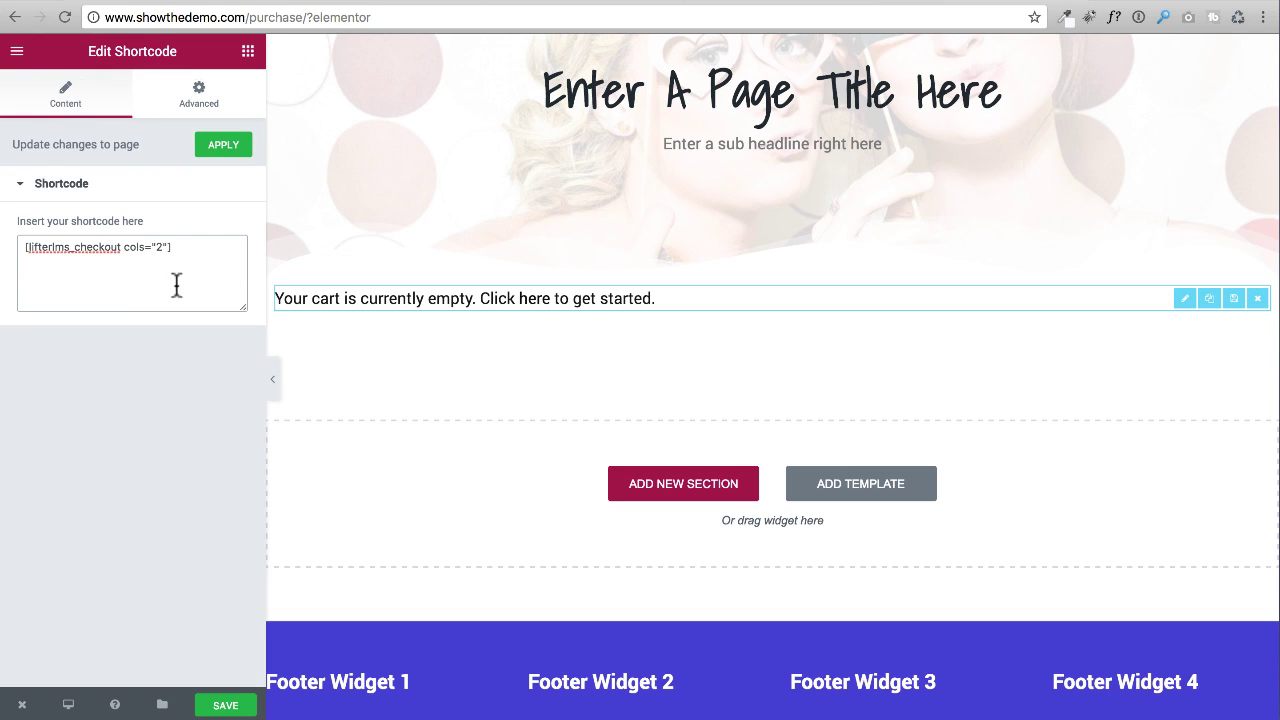
left_click(222, 146)
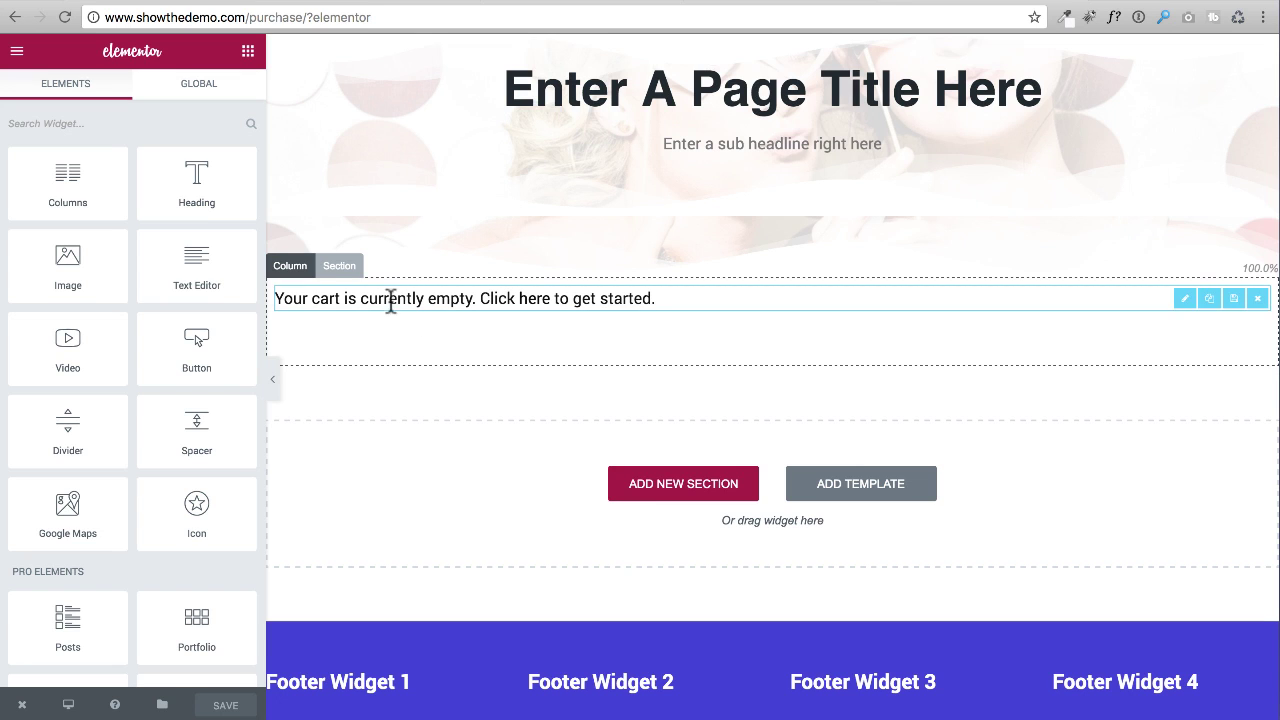
Set the checkout section's linked top and bottom margins to 50 px
left_click(347, 266)
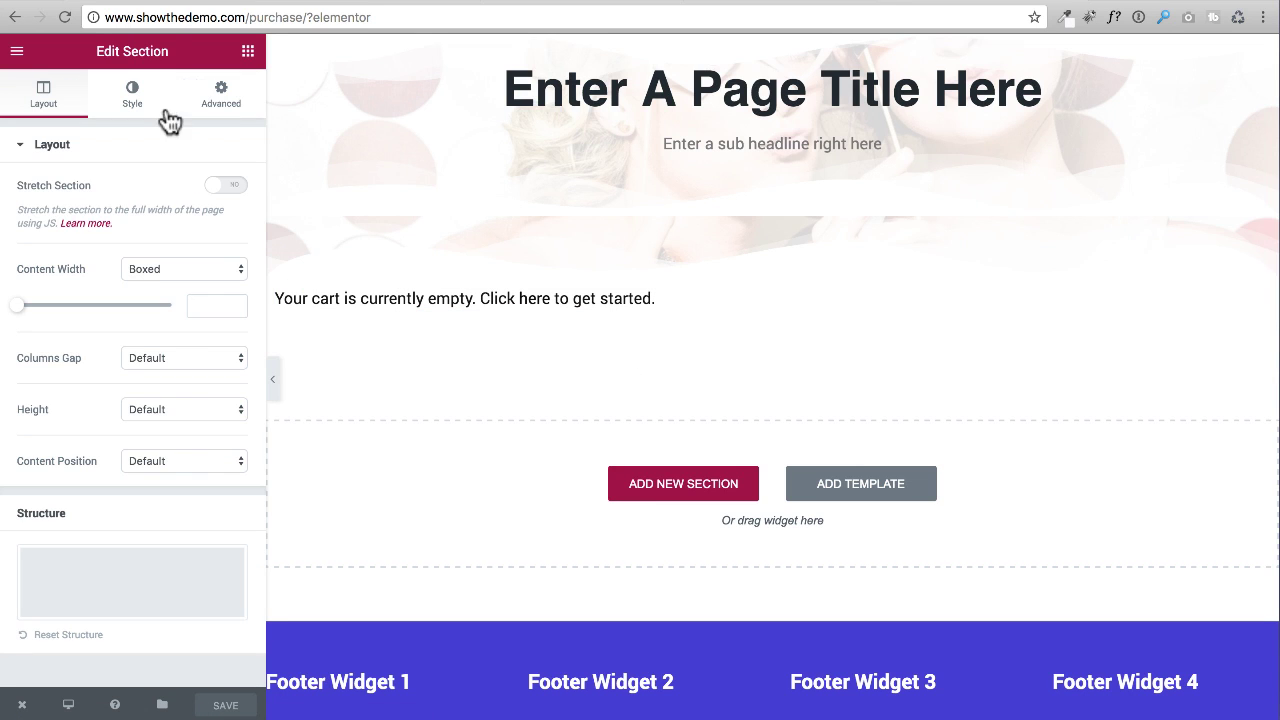
left_click(220, 97)
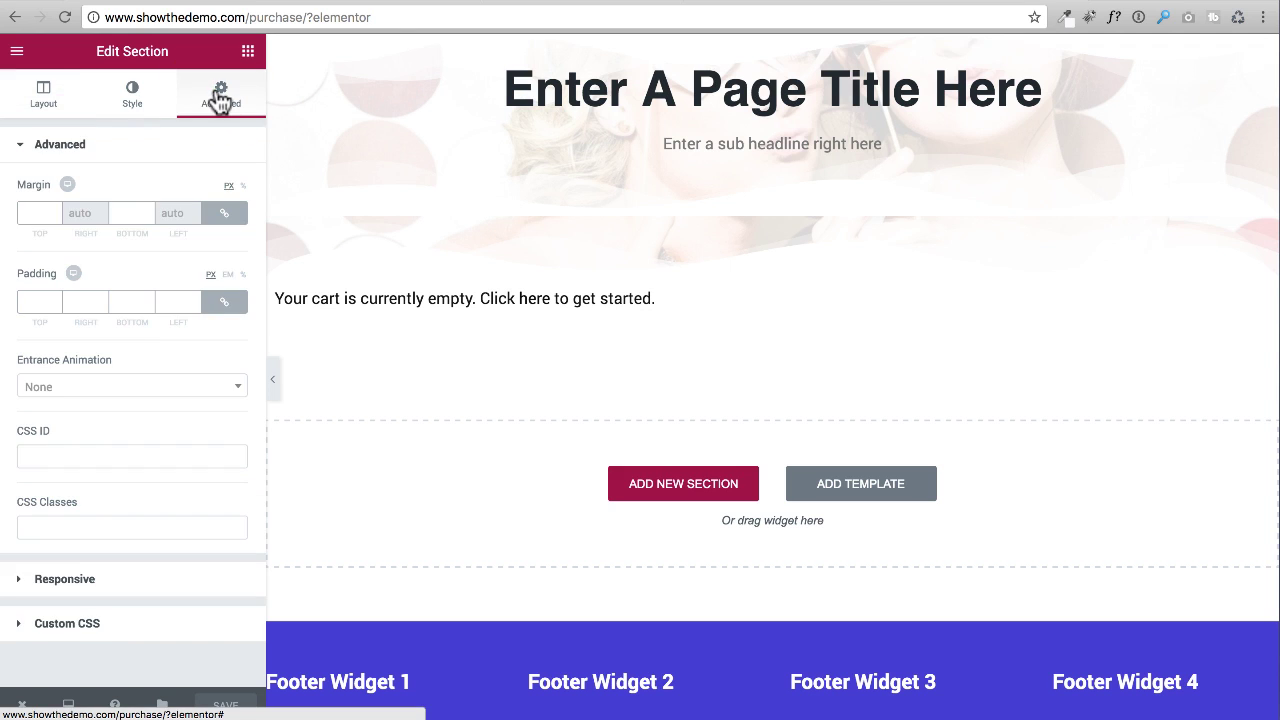
left_click(50, 213)
scroll(53, 214, "up", 20)
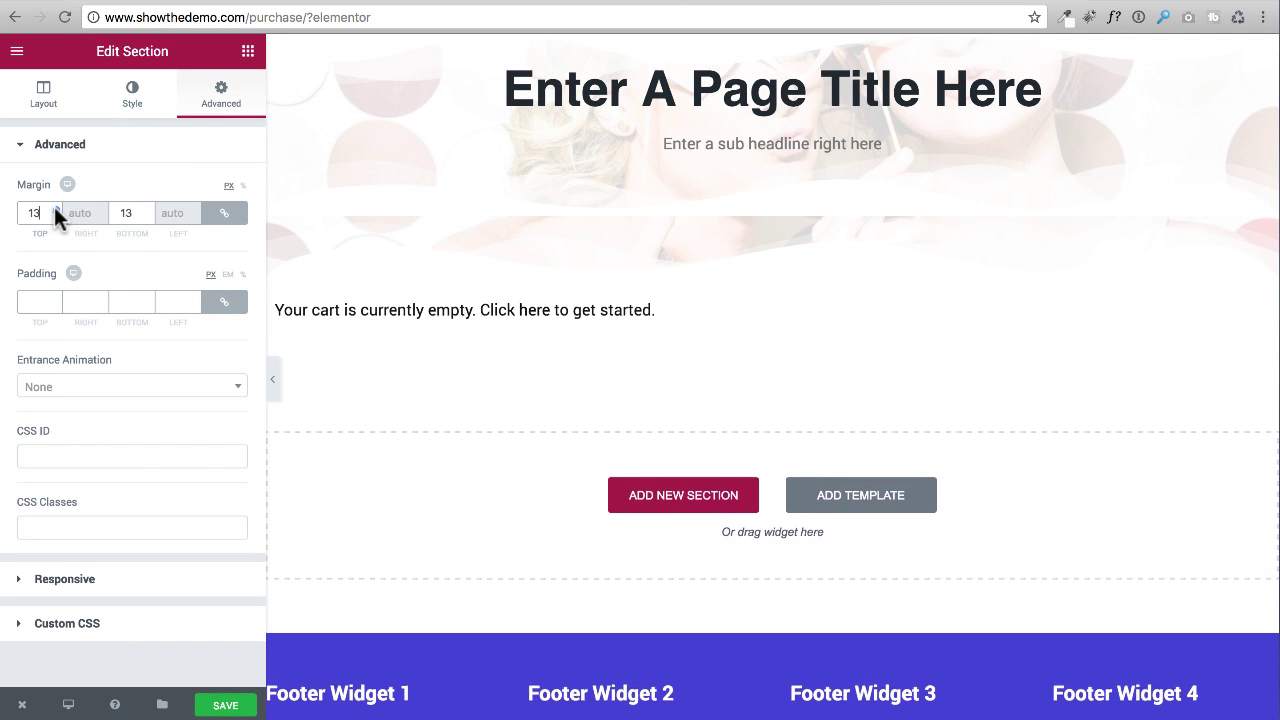
scroll(54, 213, "up", 20)
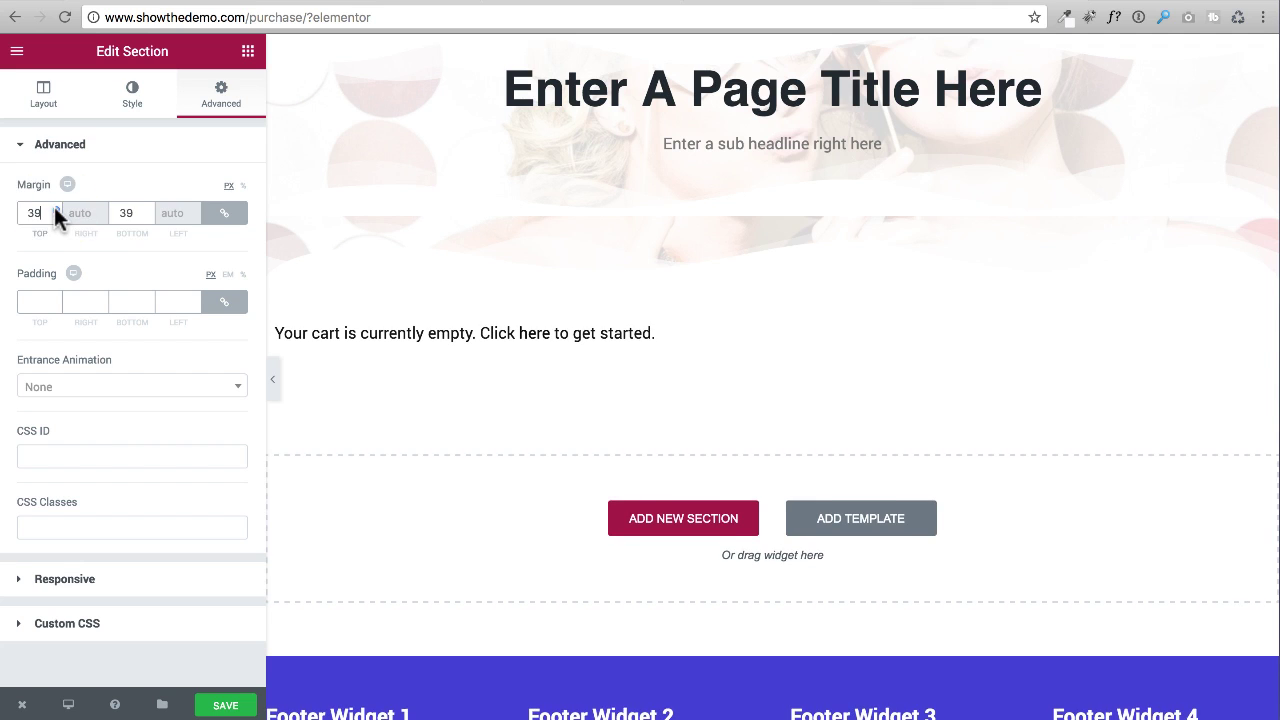
scroll(55, 212, "up", 6)
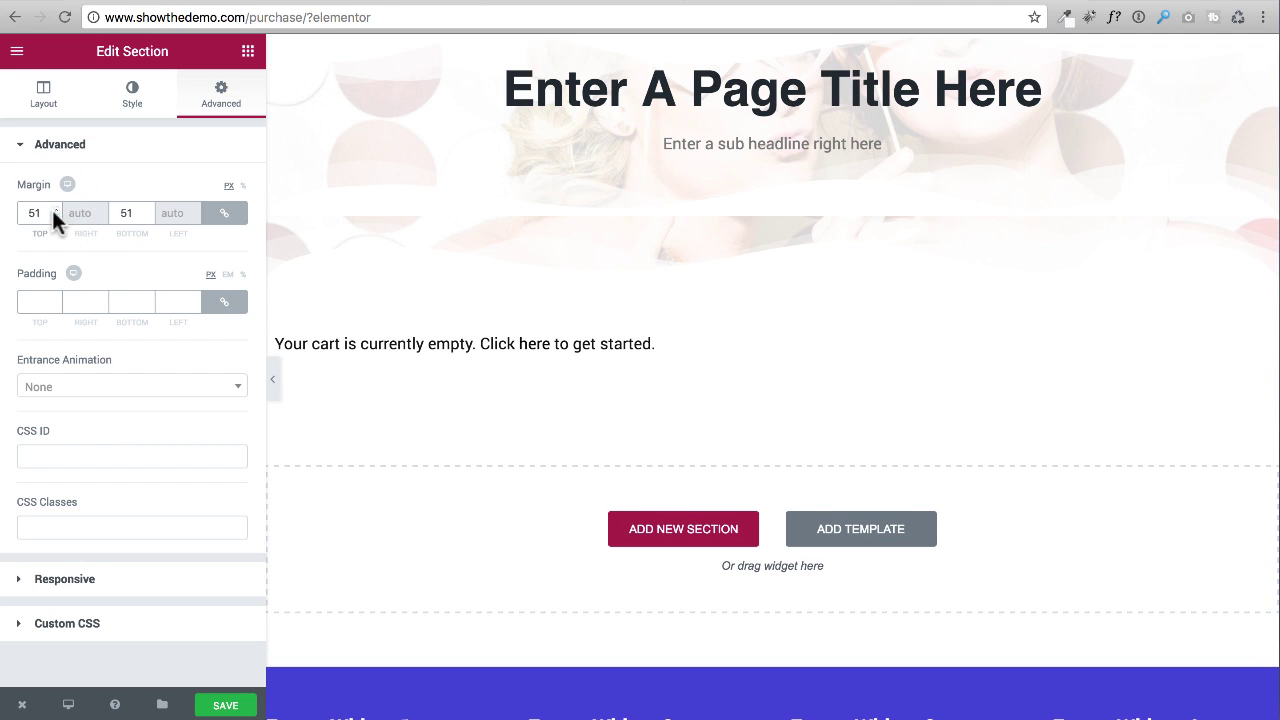
left_click(57, 214)
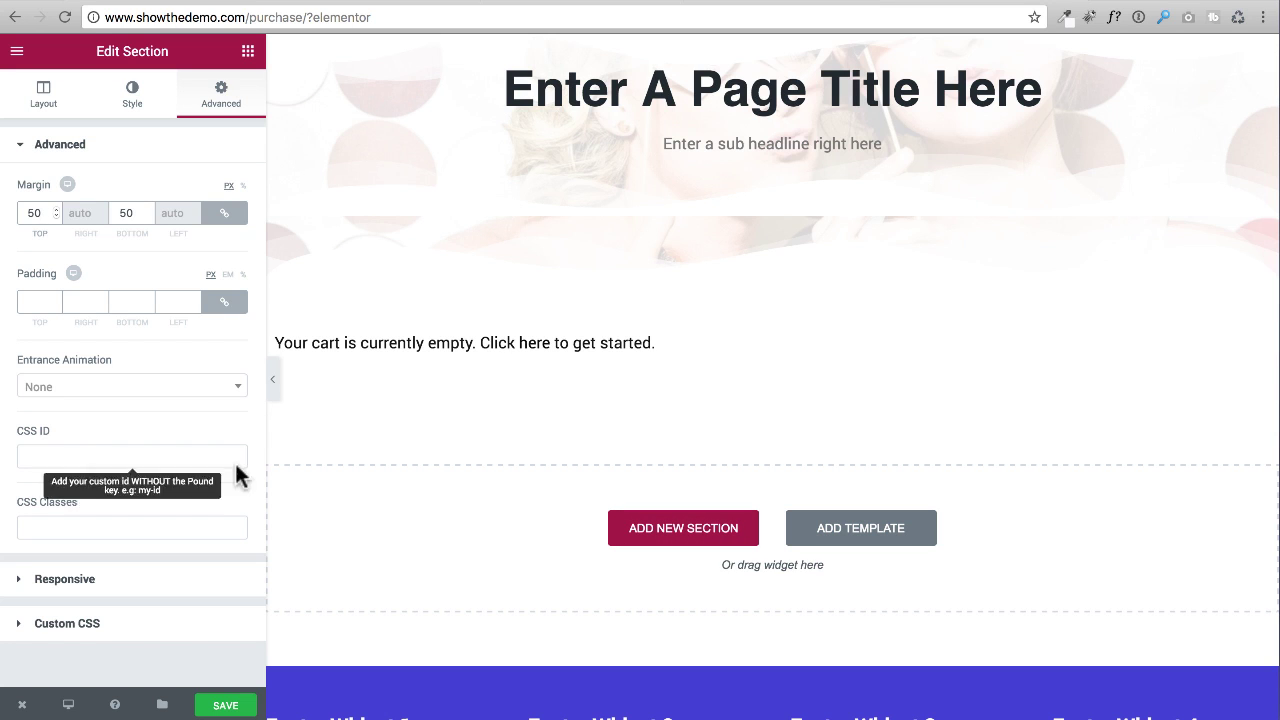
Change the header title to "Customer Checkout" and the sub headline to "You are making a GREAT decision...", then save the page
scroll(610, 211, "up", 4)
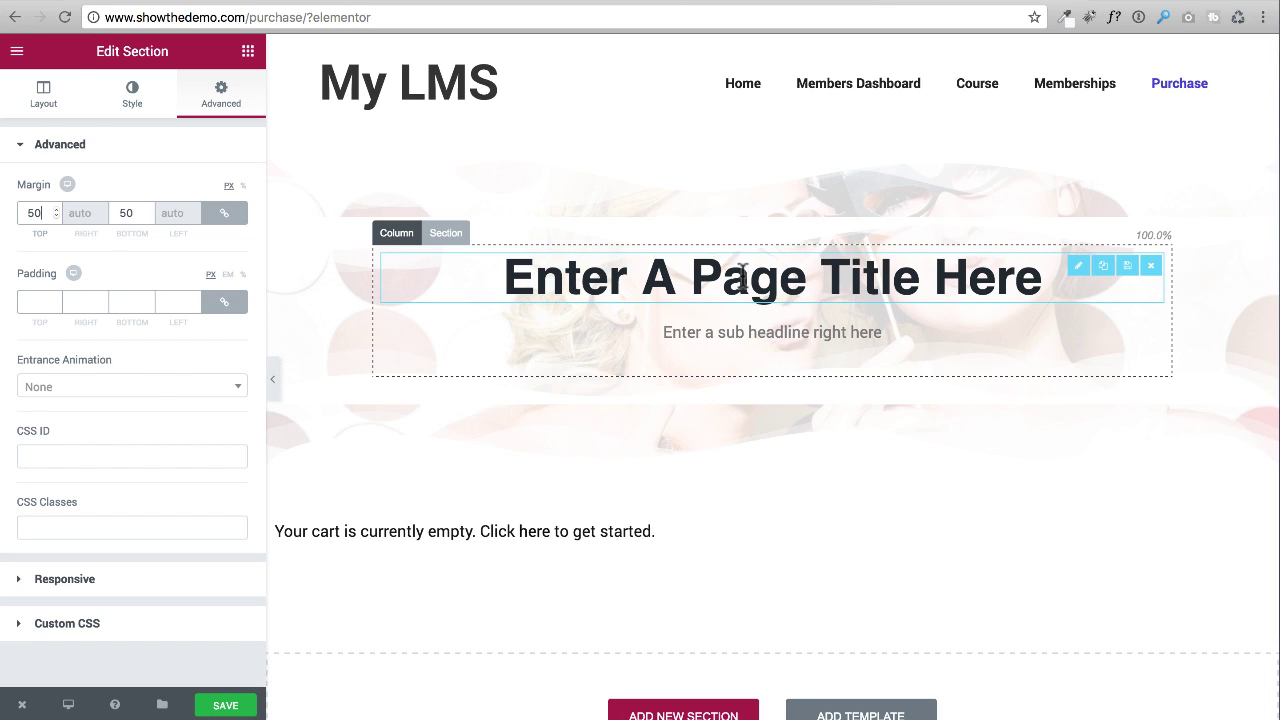
left_click(699, 279)
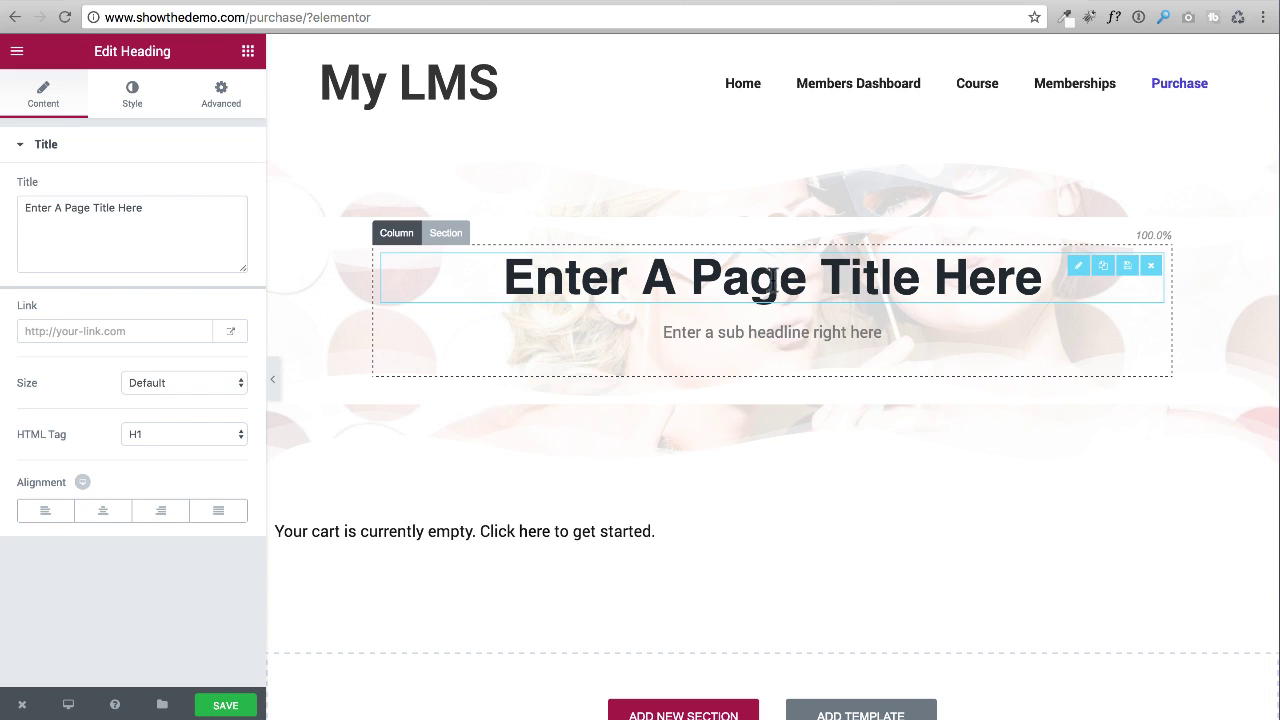
left_click_drag(169, 214, 165, 172)
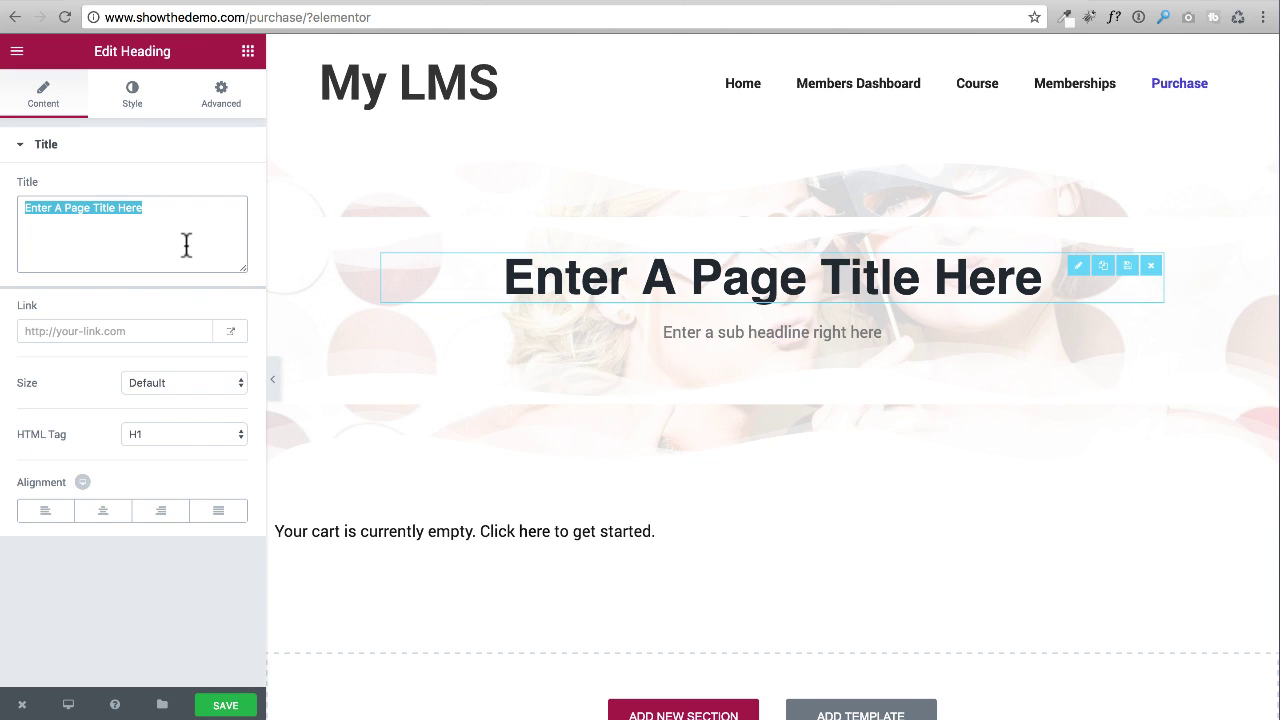
type("Customer Checkout")
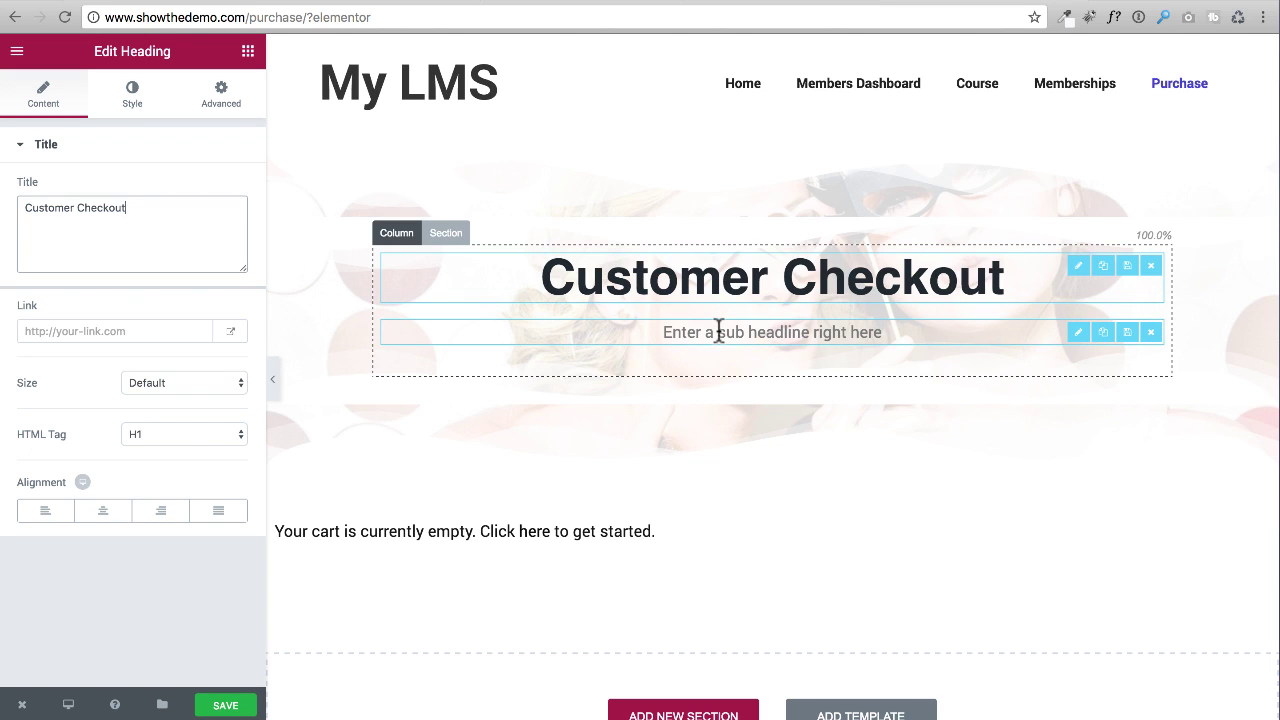
left_click(700, 336)
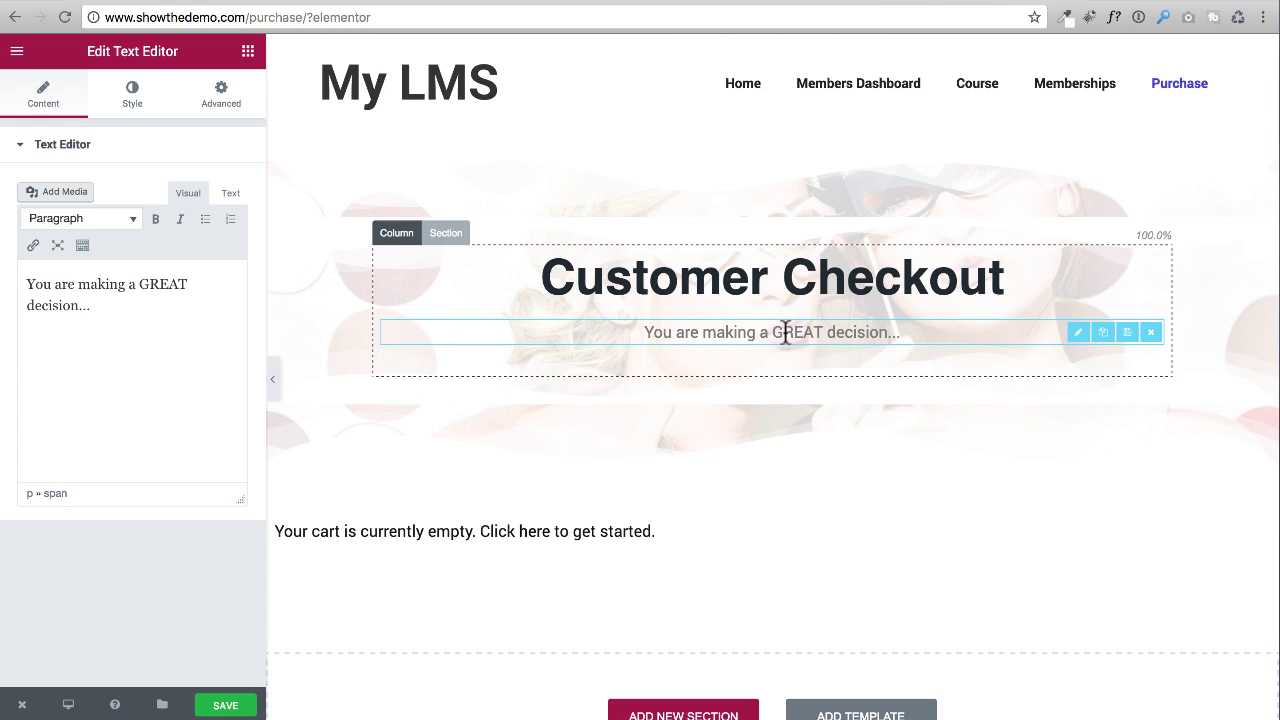
left_click(228, 701)
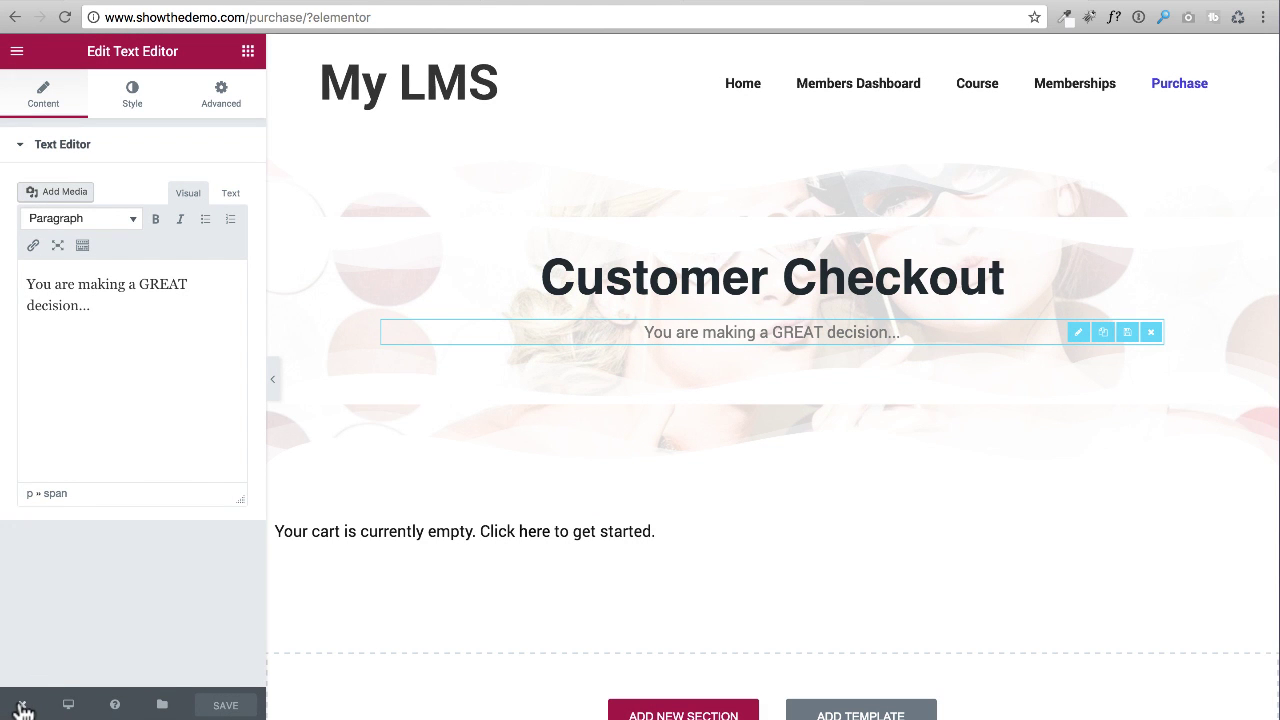
View the published Purchase page, reload its editor, and examine the header title and sub headline on the live page
mouse_move(22, 710)
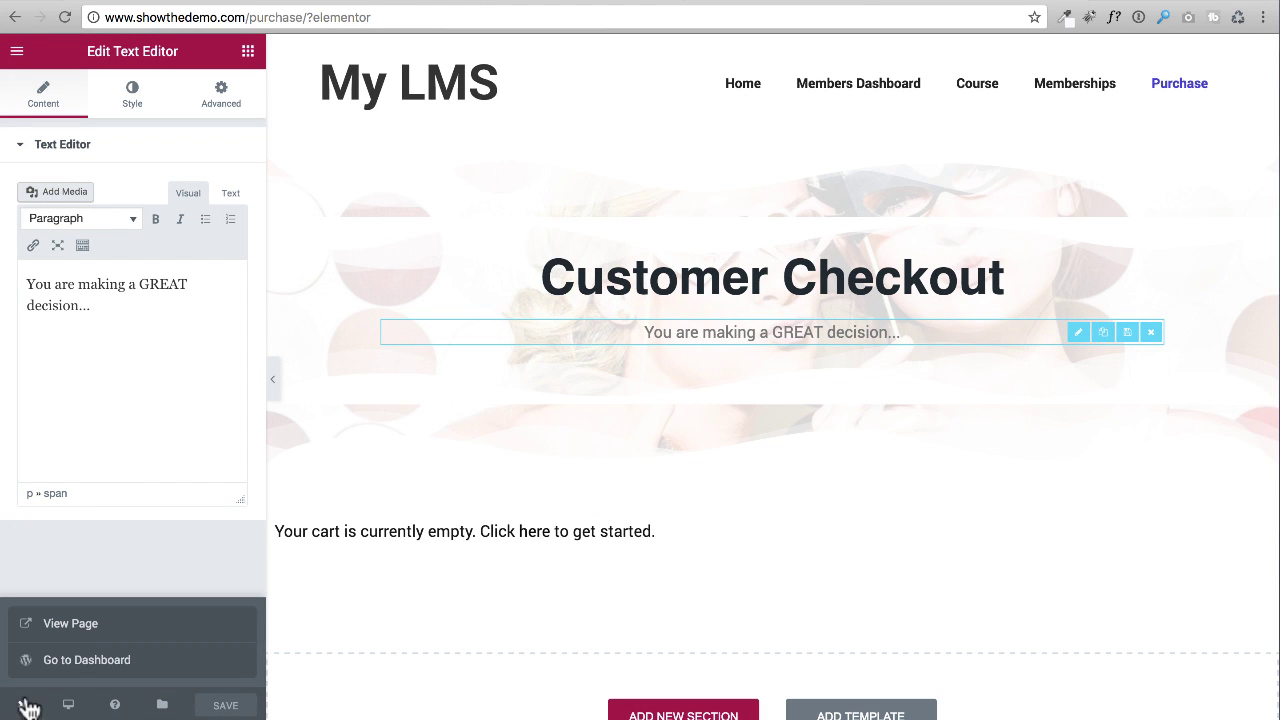
left_click(68, 625)
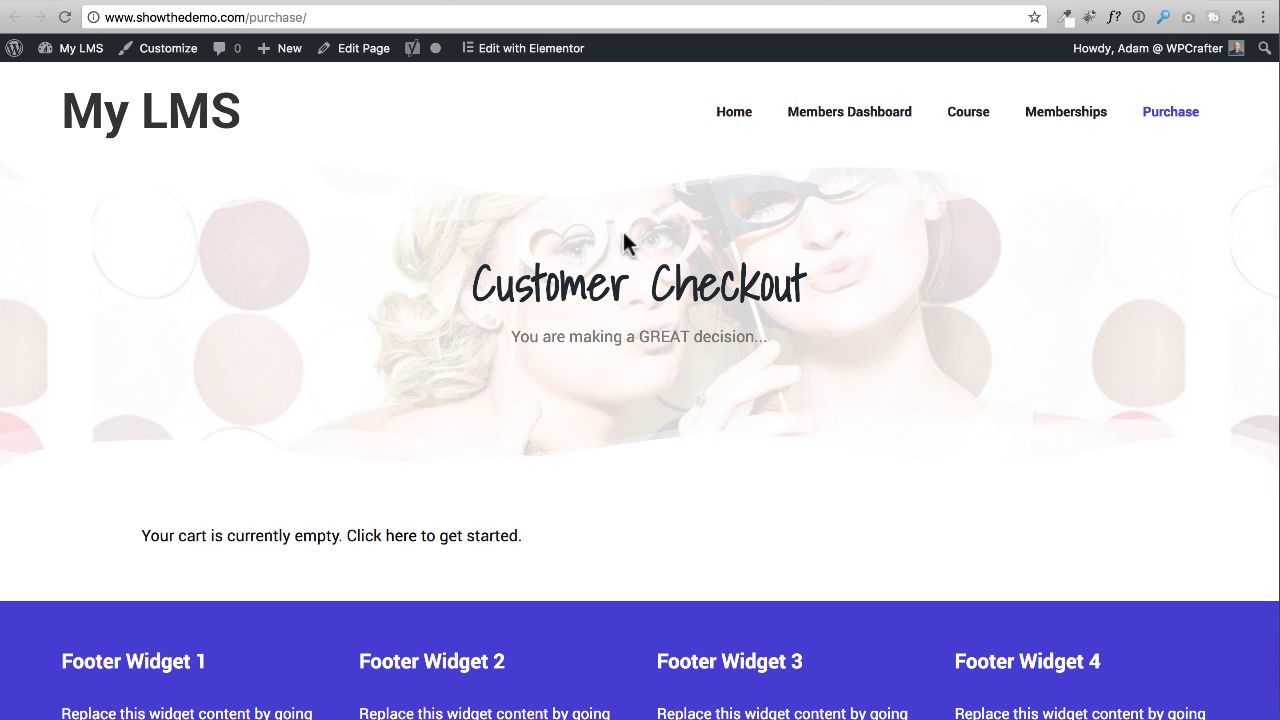
left_click(910, 8)
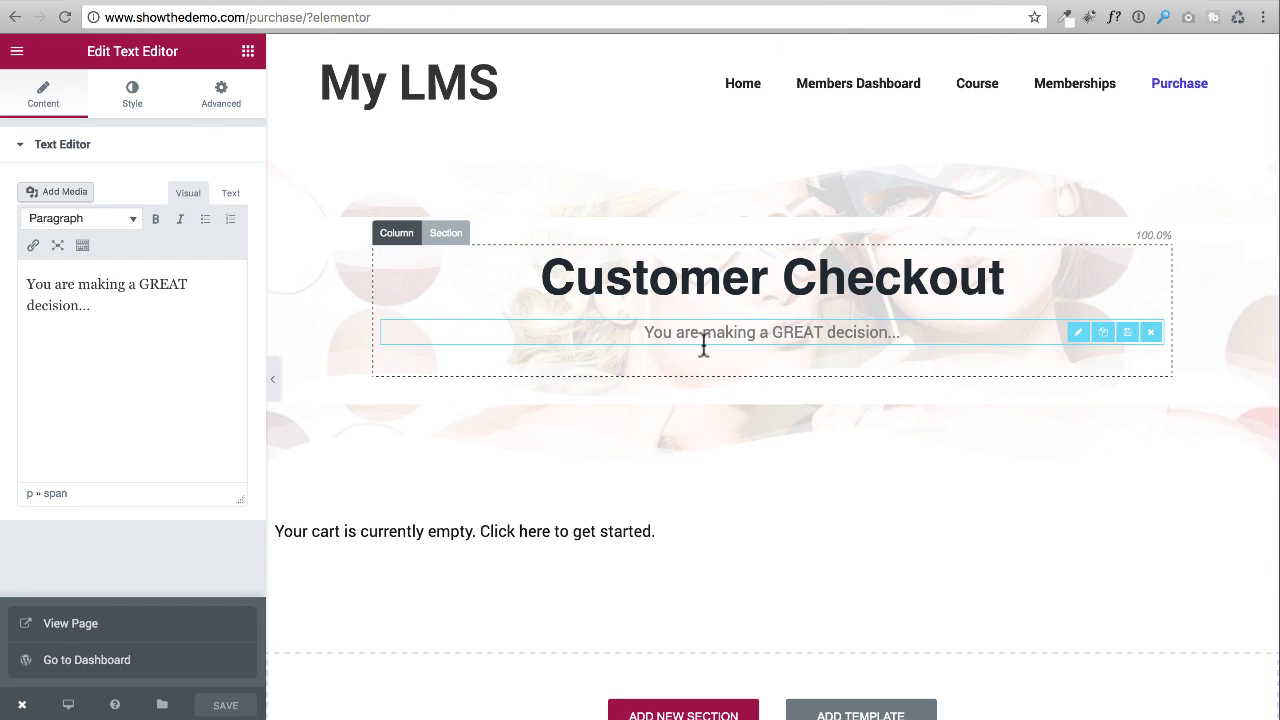
left_click(63, 20)
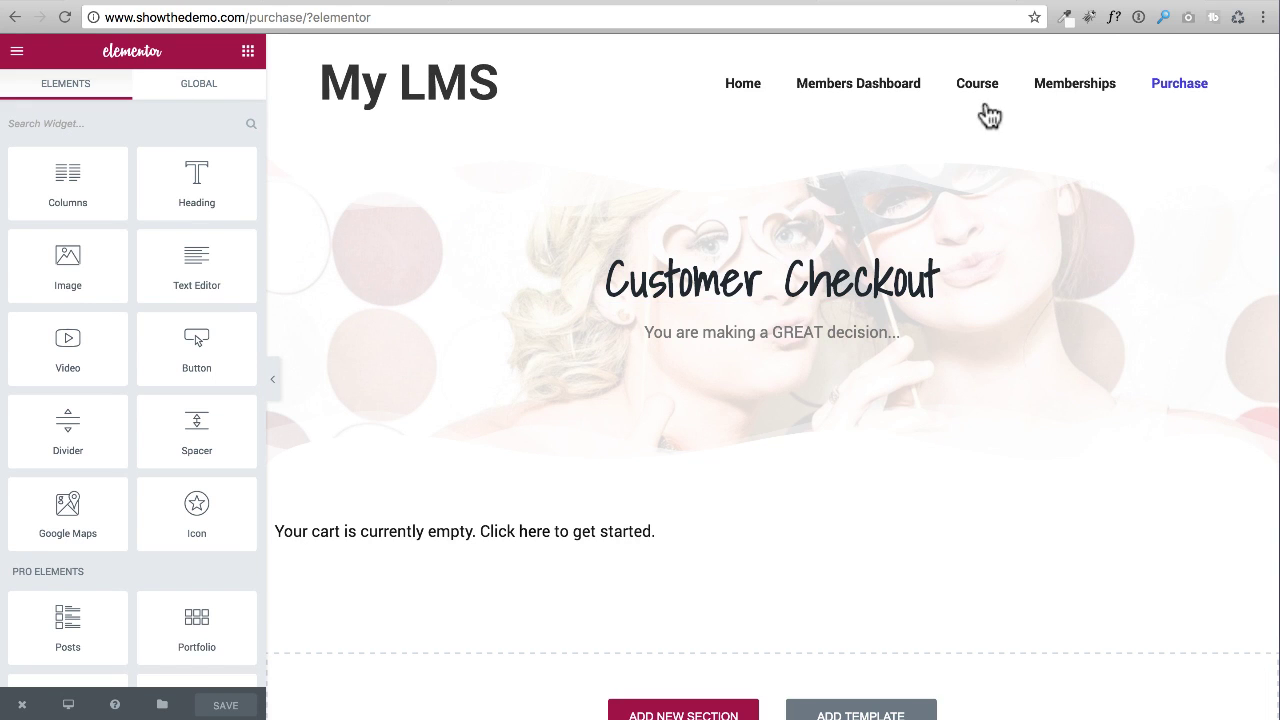
left_click(1095, 2)
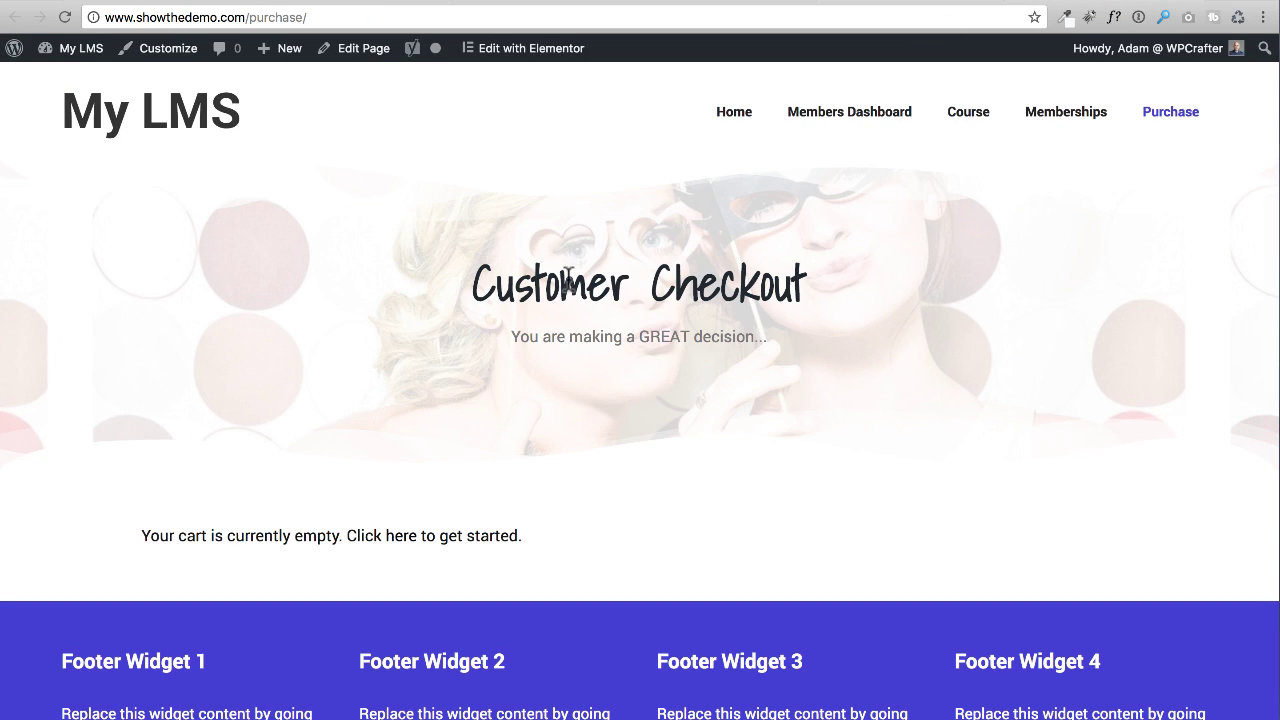
left_click(444, 274)
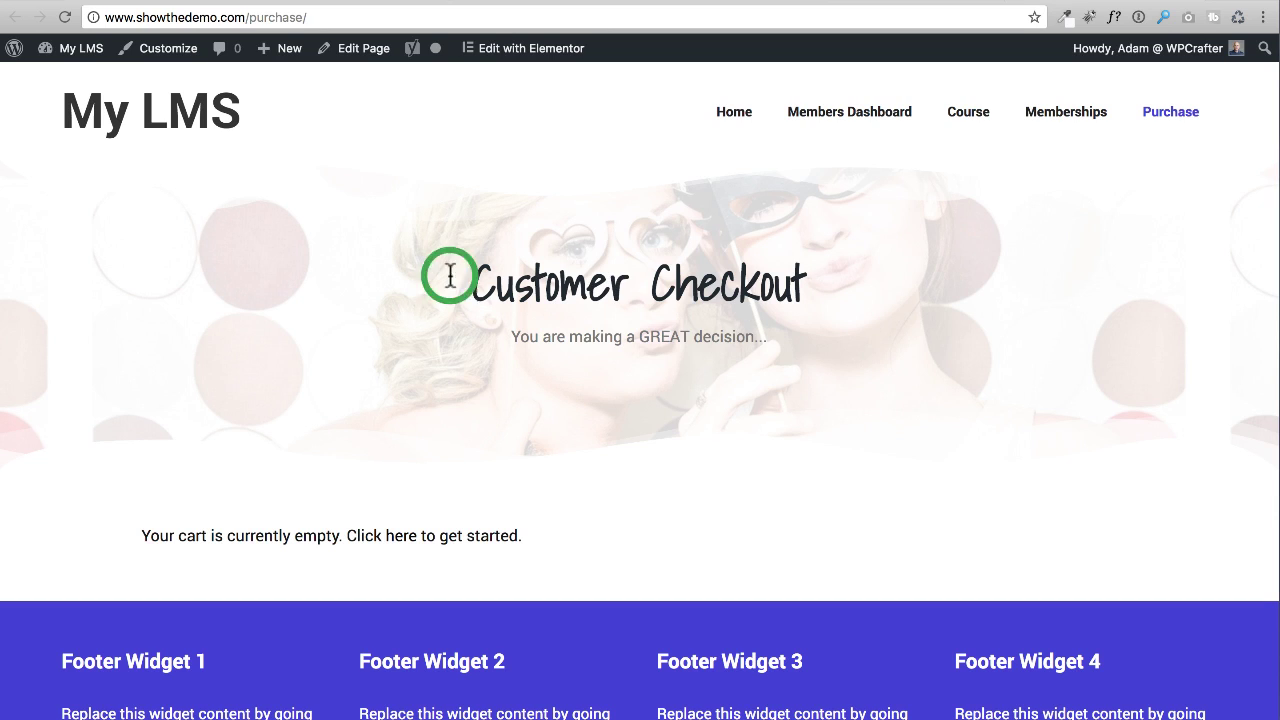
left_click_drag(867, 338, 453, 327)
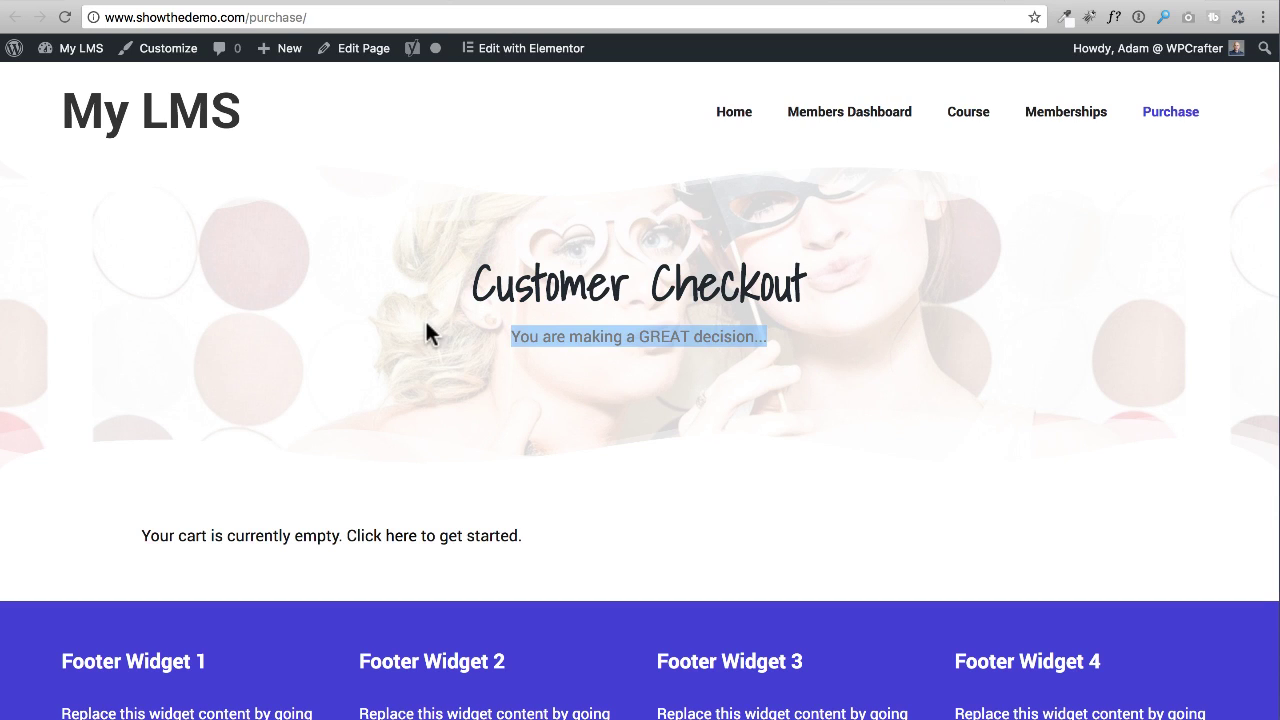
left_click(426, 322)
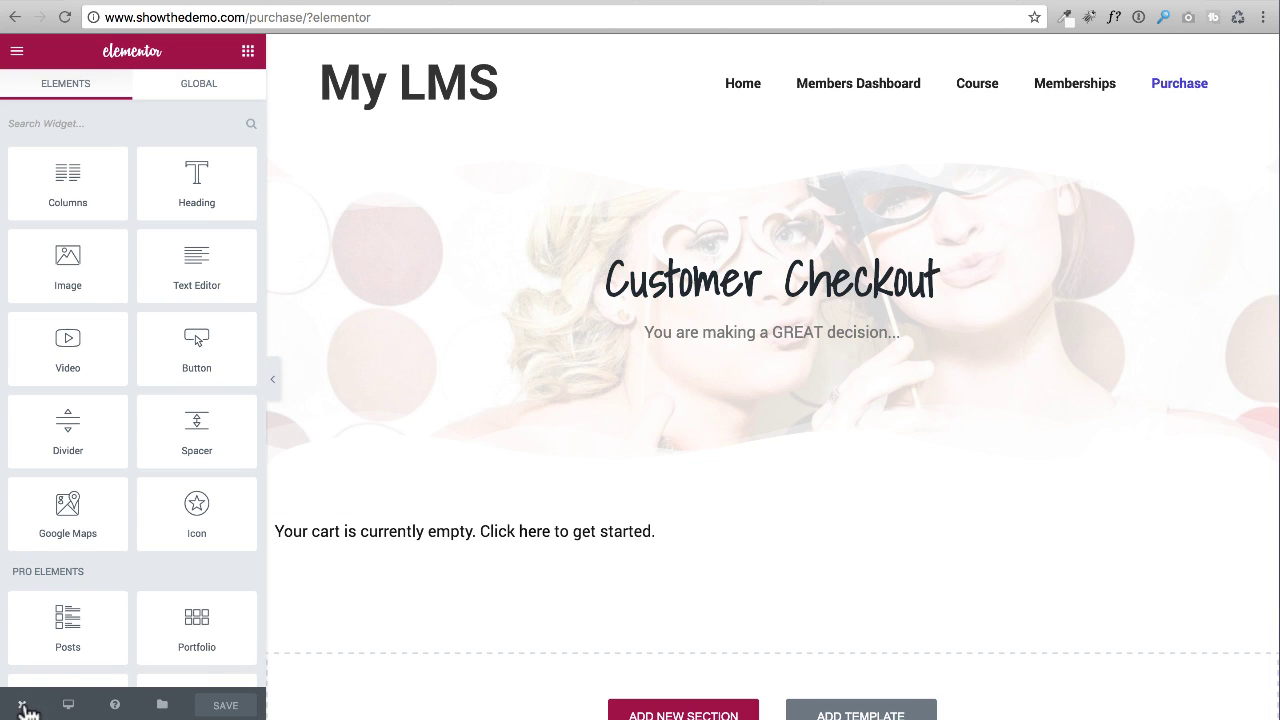
Leave the Purchase page's editor for the dashboard and open the Course page for editing from the list of all pages
mouse_move(25, 710)
left_click(84, 656)
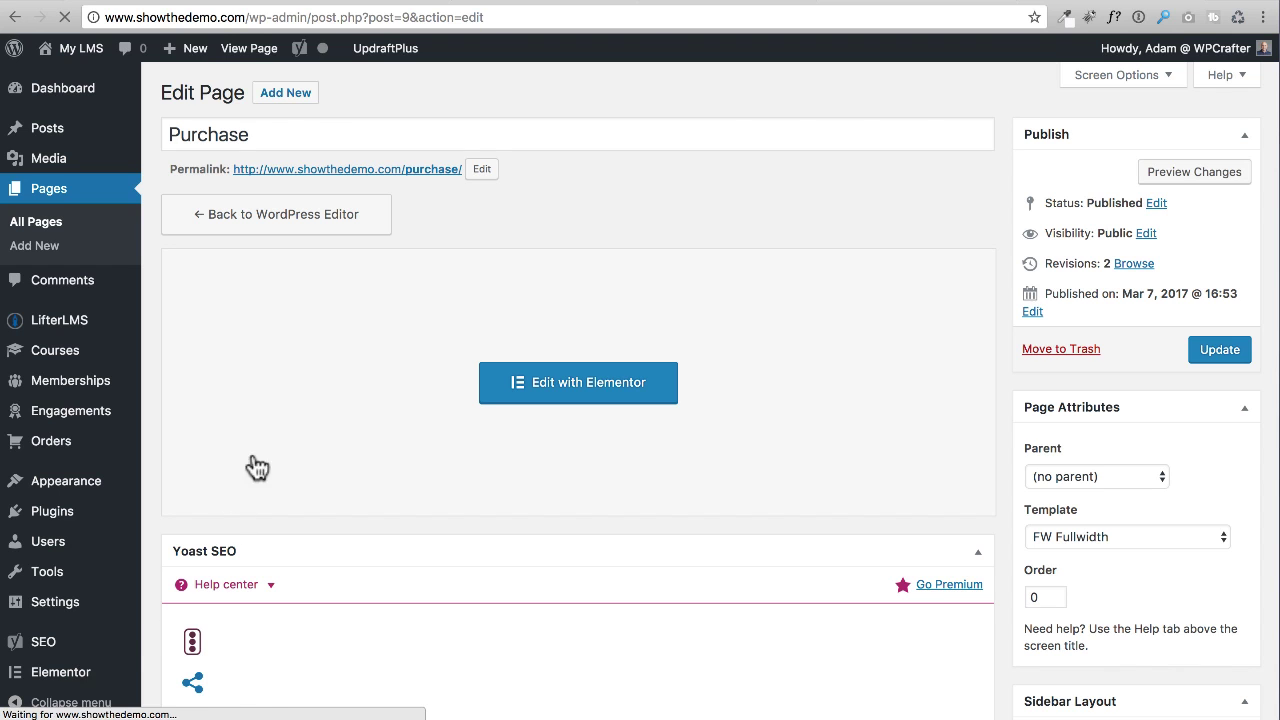
left_click(128, 238)
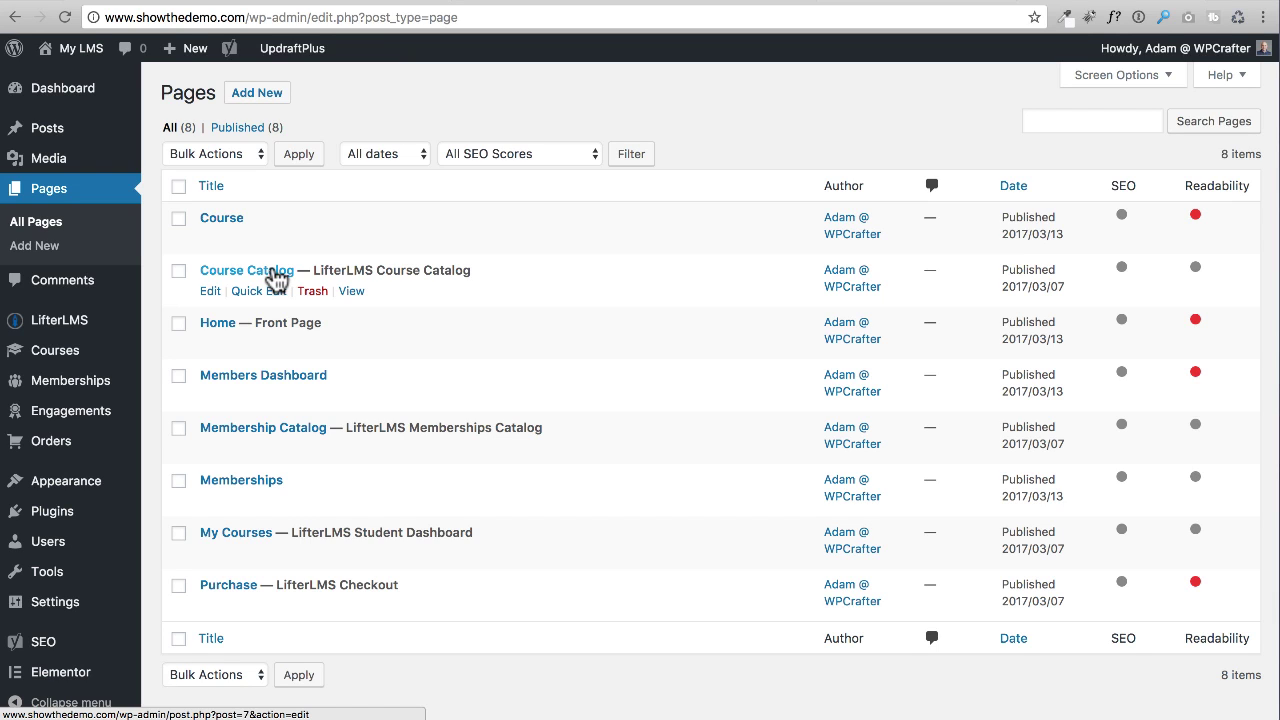
left_click(222, 217)
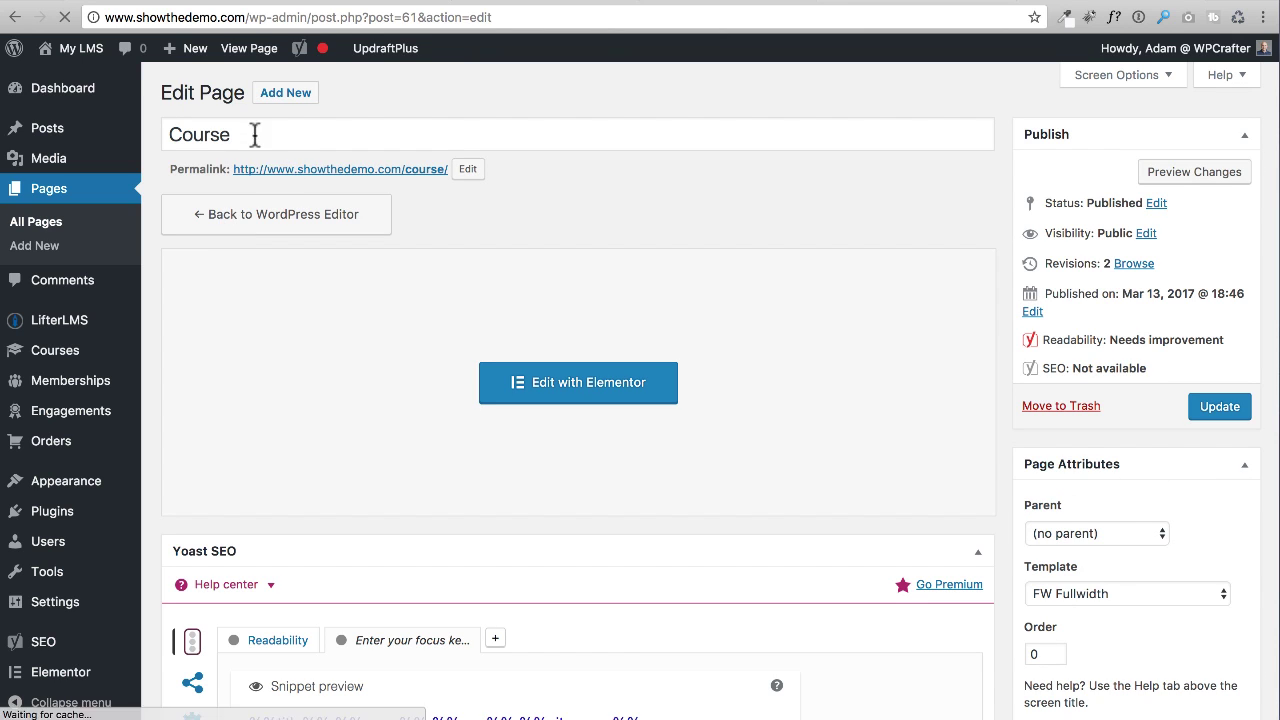
Rename the Course page to "Courses" and update it
left_click(268, 134)
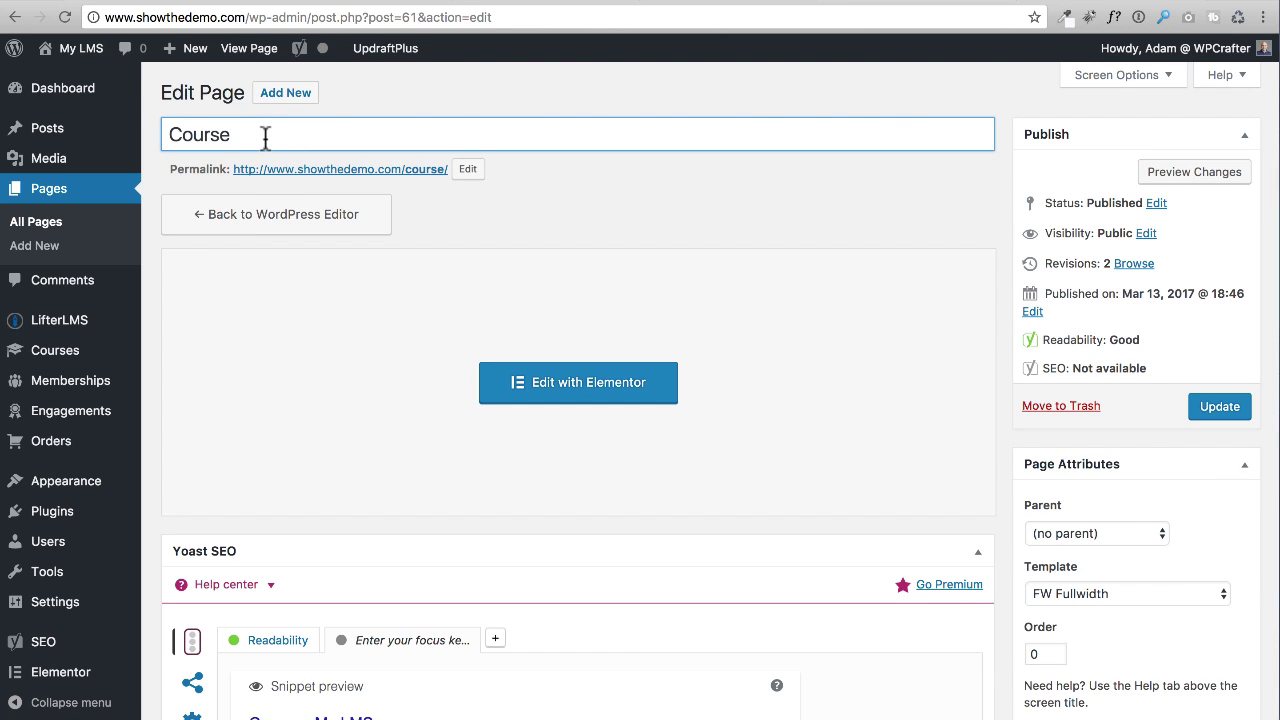
type("s")
key("Tab")
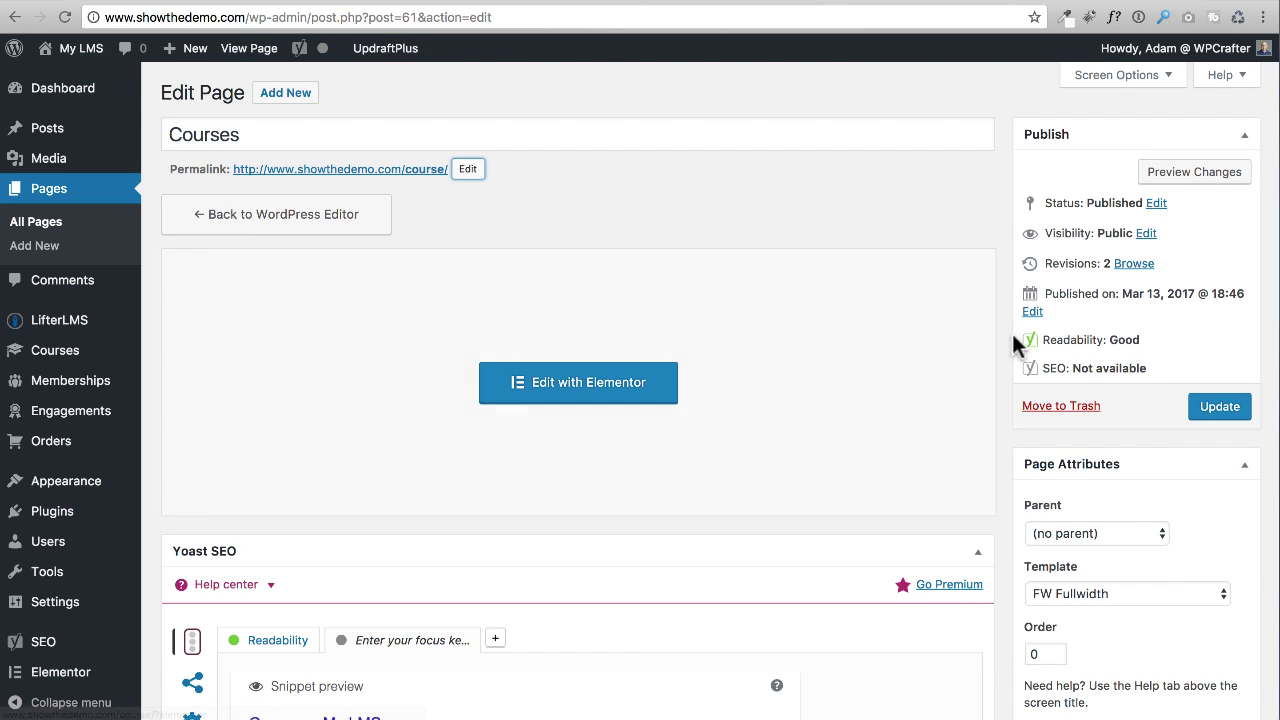
scroll(989, 354, "down", 4)
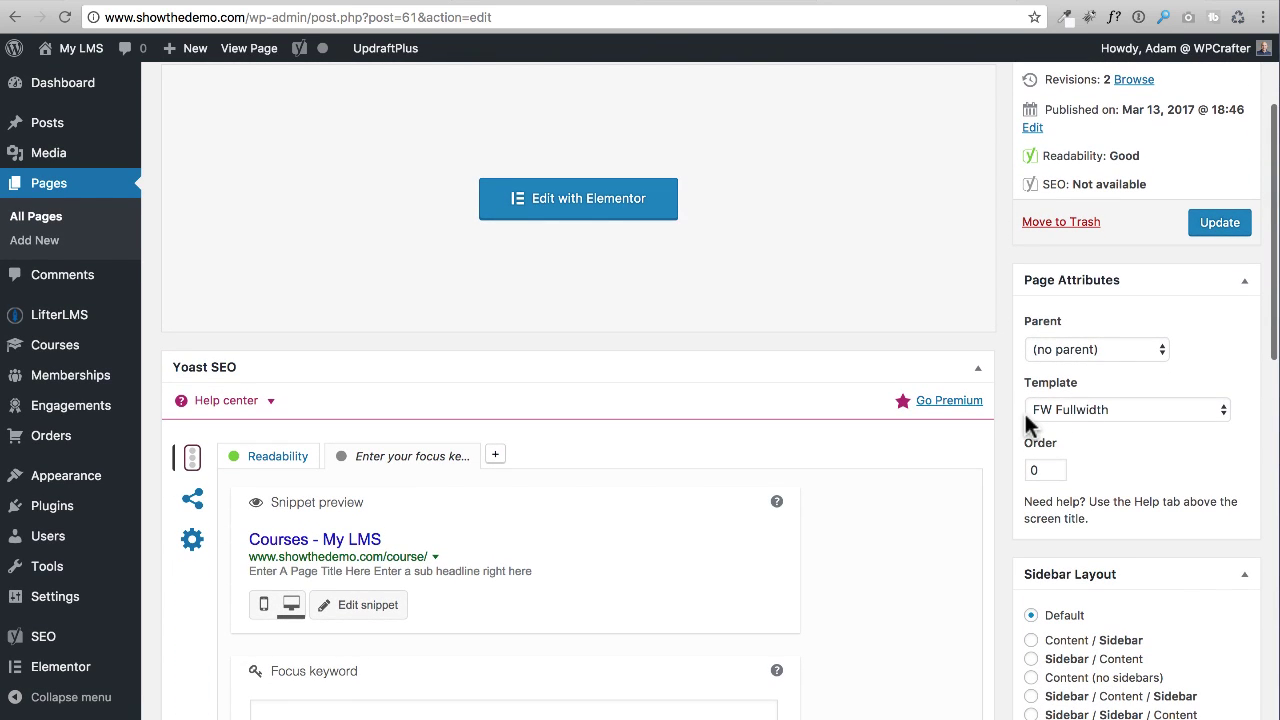
scroll(1099, 416, "up", 2)
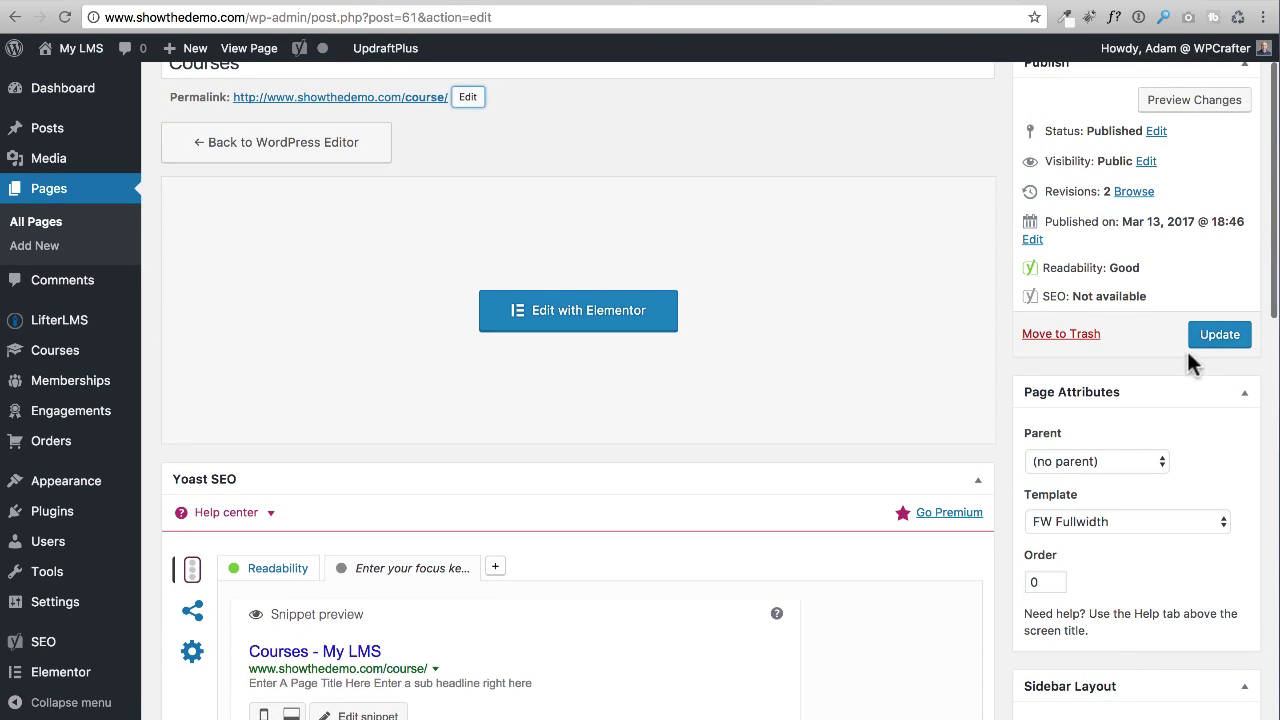
left_click(1219, 334)
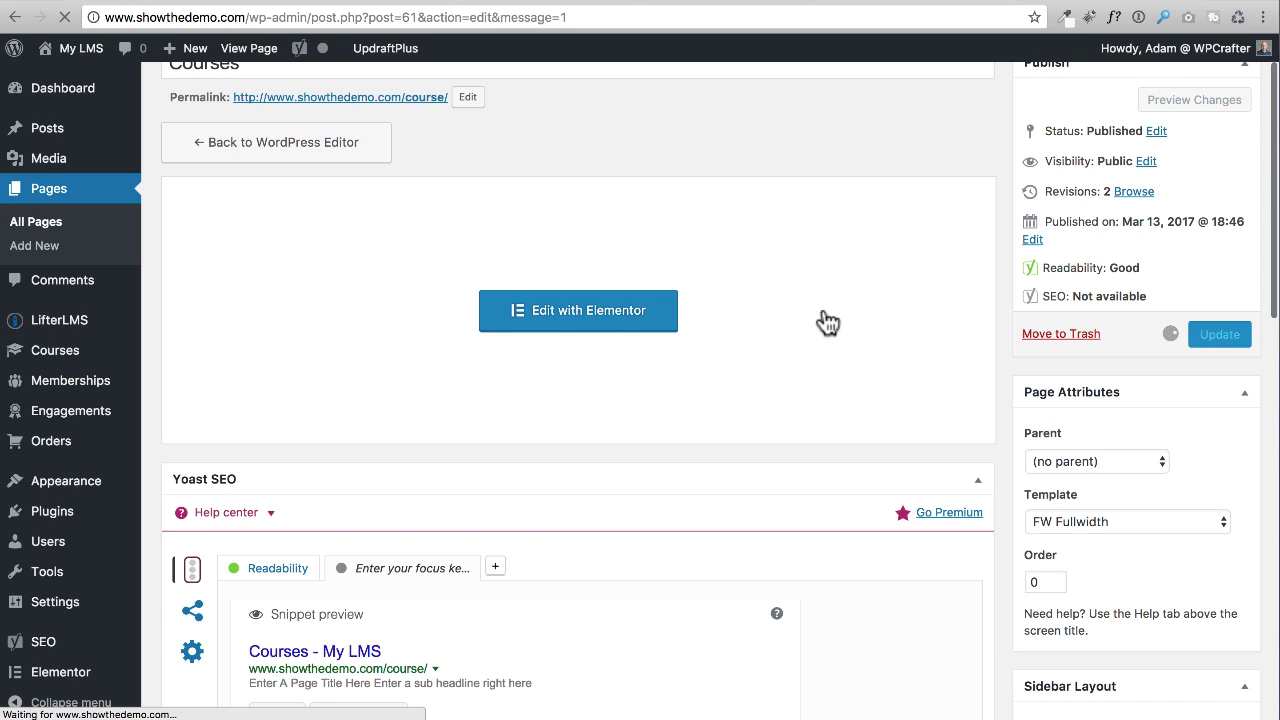
Open the Courses page in Elementor and add a single-column section below the header
left_click(546, 442)
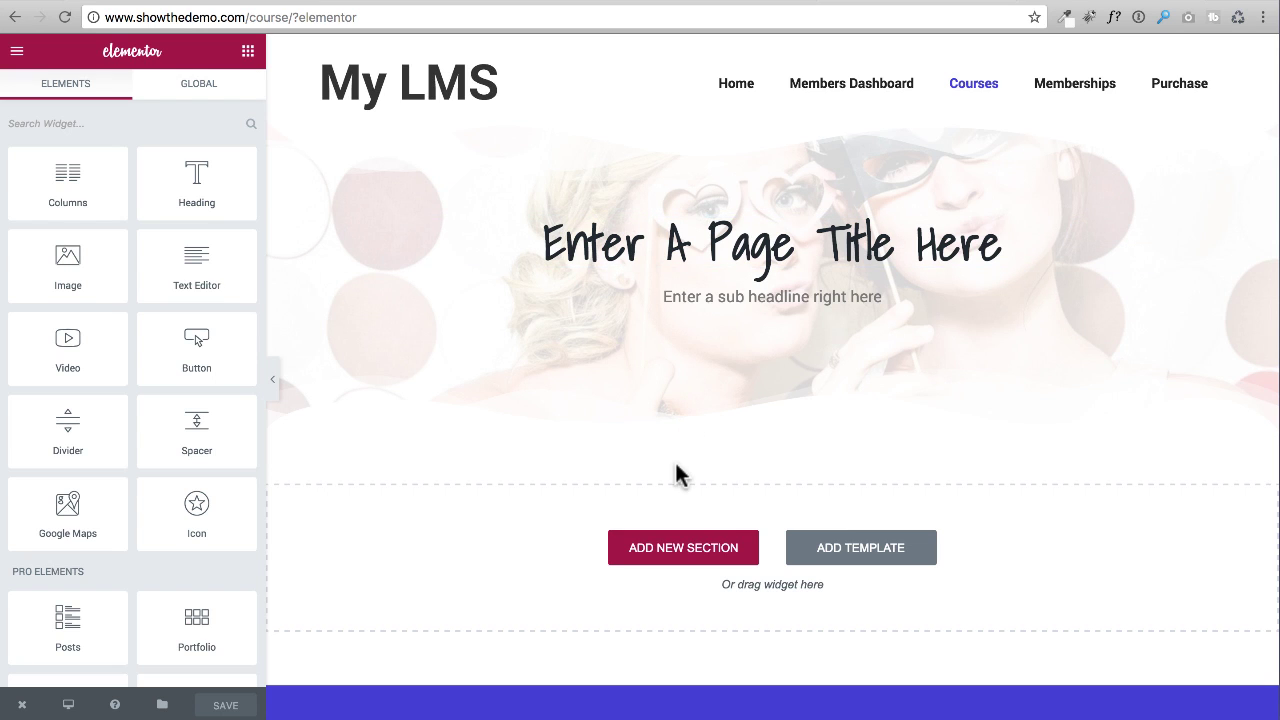
left_click(662, 548)
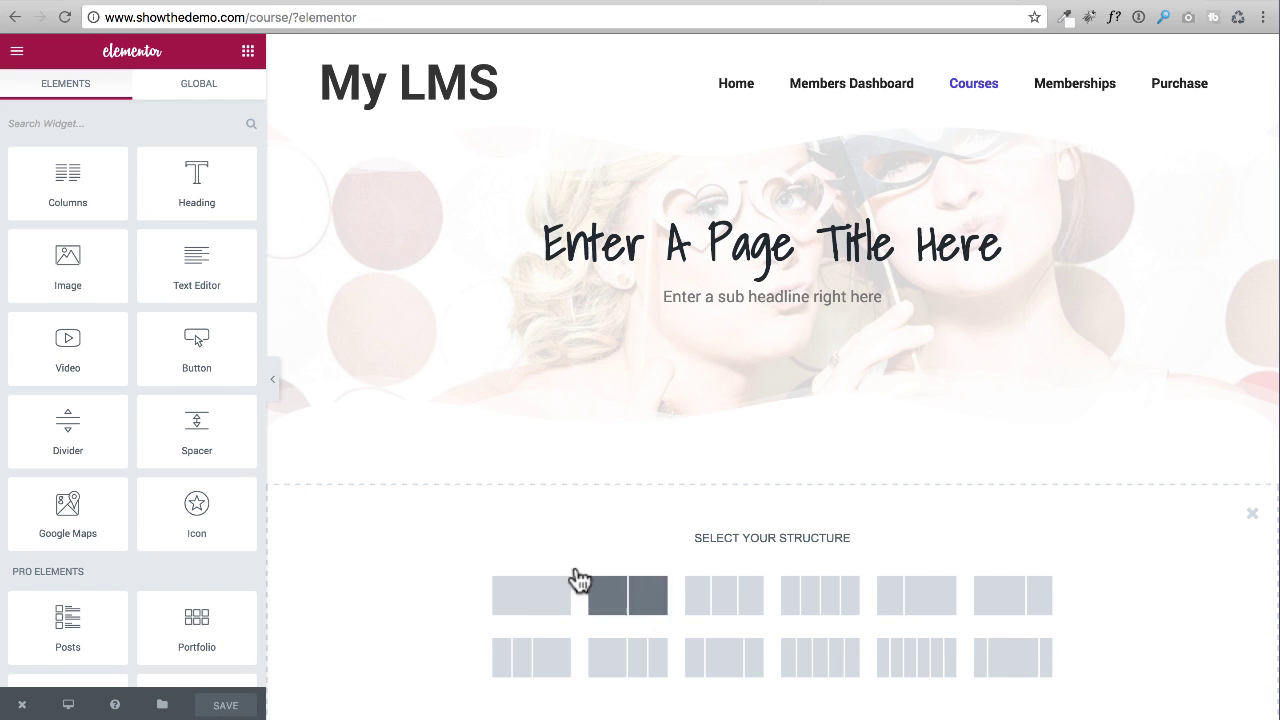
left_click(530, 592)
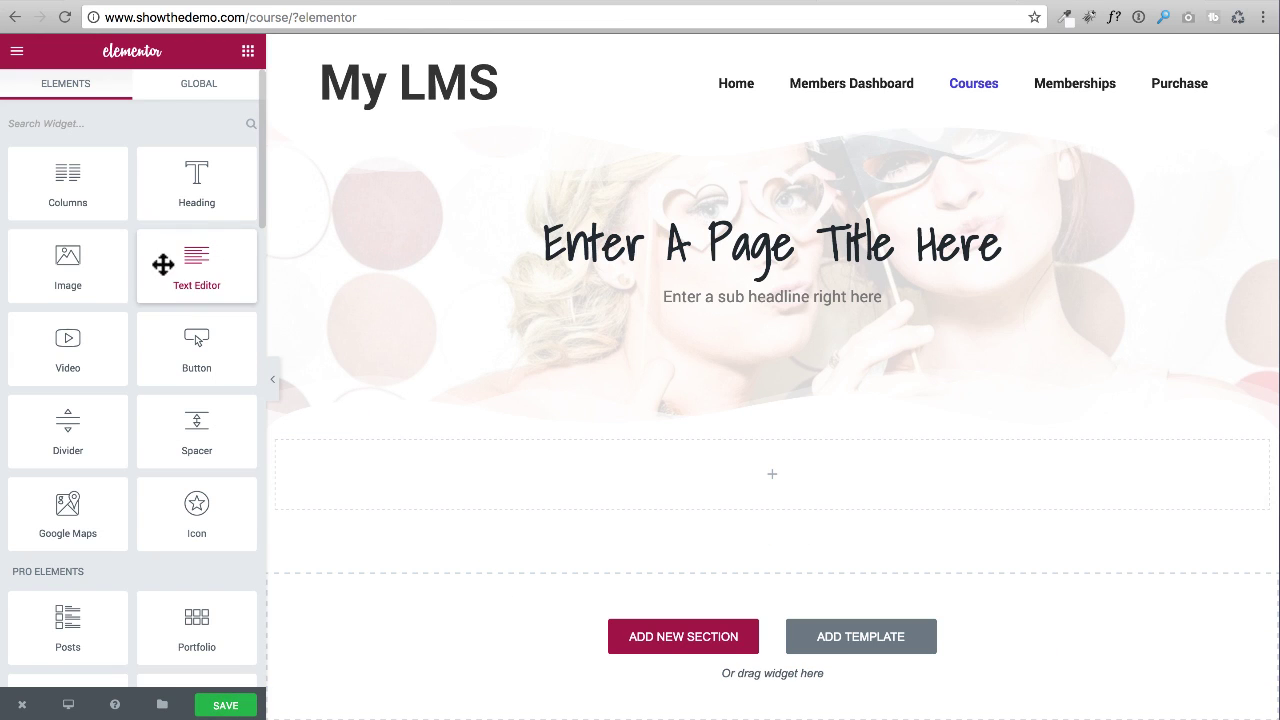
Place a Shortcode widget containing [lifterlms_courses order="ASC" orderby="date" posts_per_page="6"] in the new section and apply it
left_click(127, 119)
type("sho")
left_click_drag(49, 171, 692, 478)
left_click(177, 257)
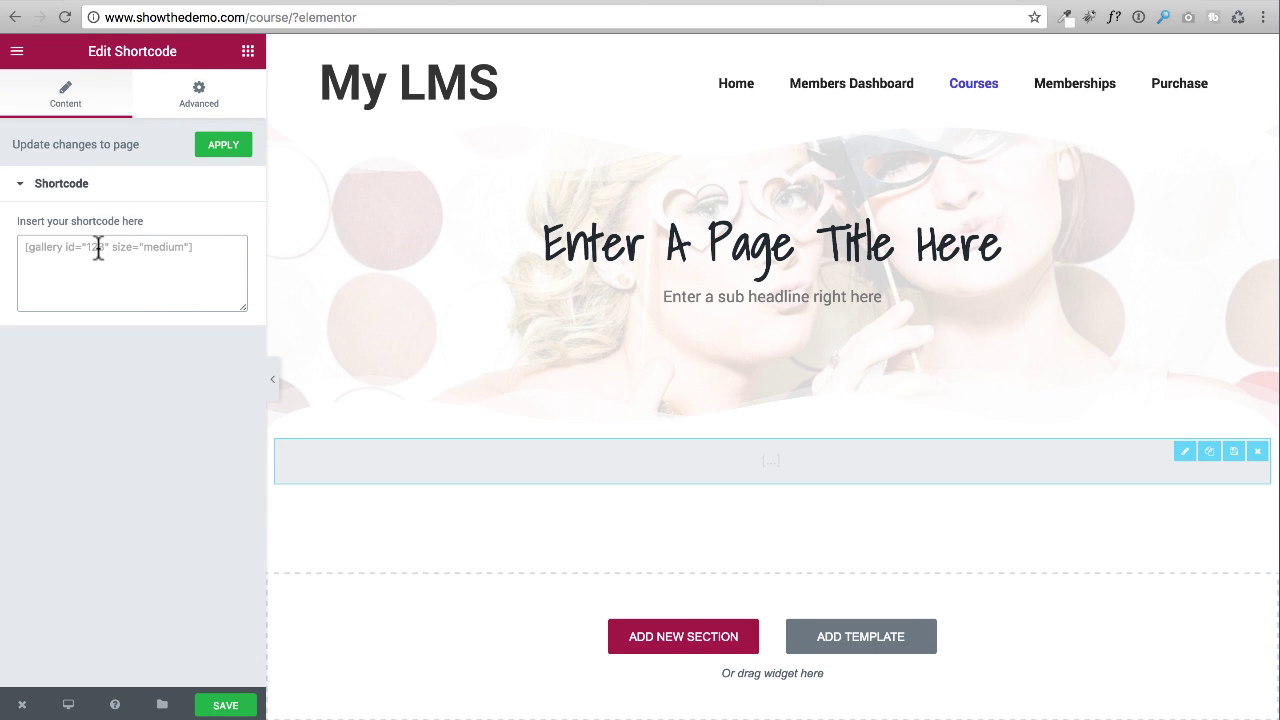
type("[lifterlms_courses order=\"ASC\" orderby=\"date\" posts_per_page=\"6\"]")
left_click(223, 146)
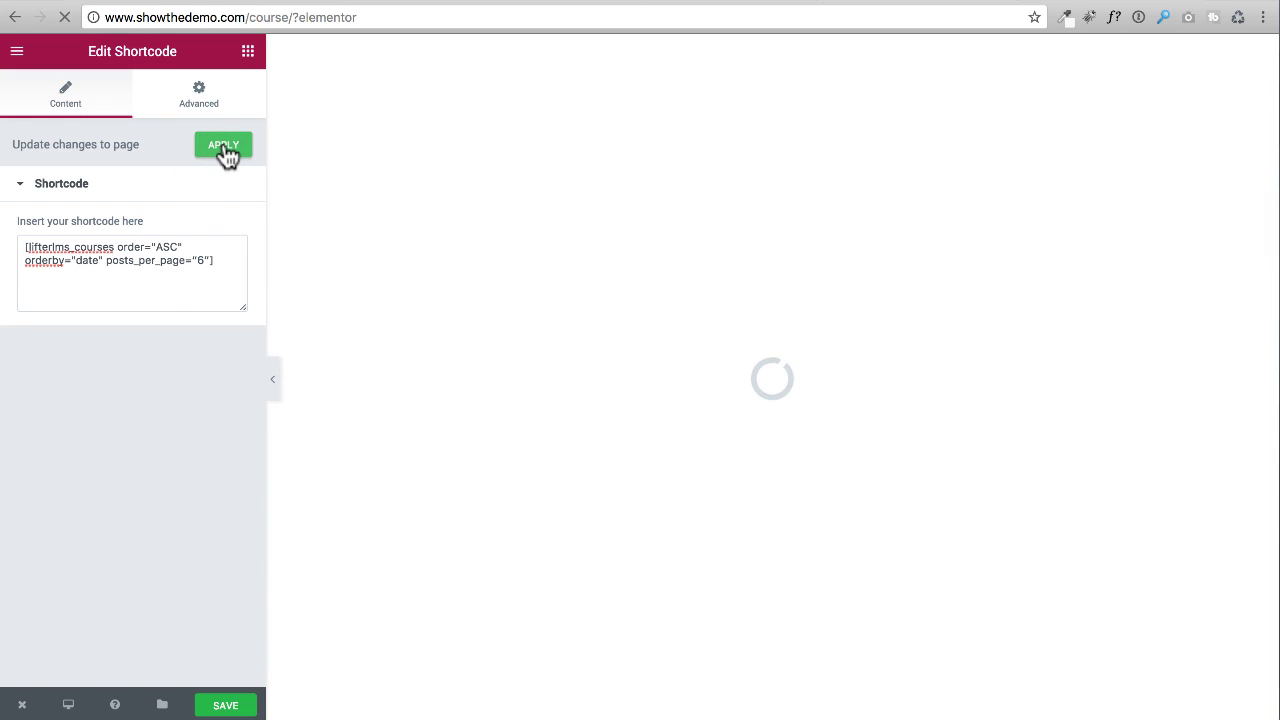
Change the Courses page's header title to "Let's Get Ready To Learn"
scroll(595, 437, "down", 3)
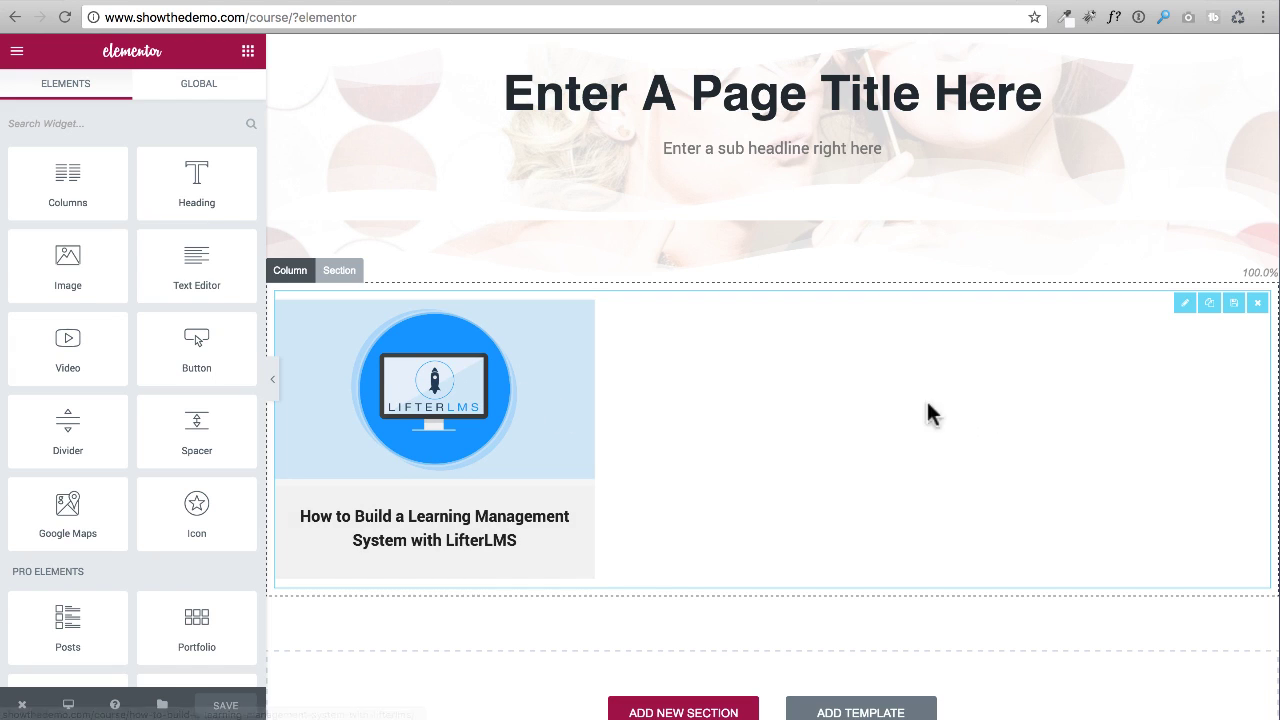
scroll(704, 429, "up", 3)
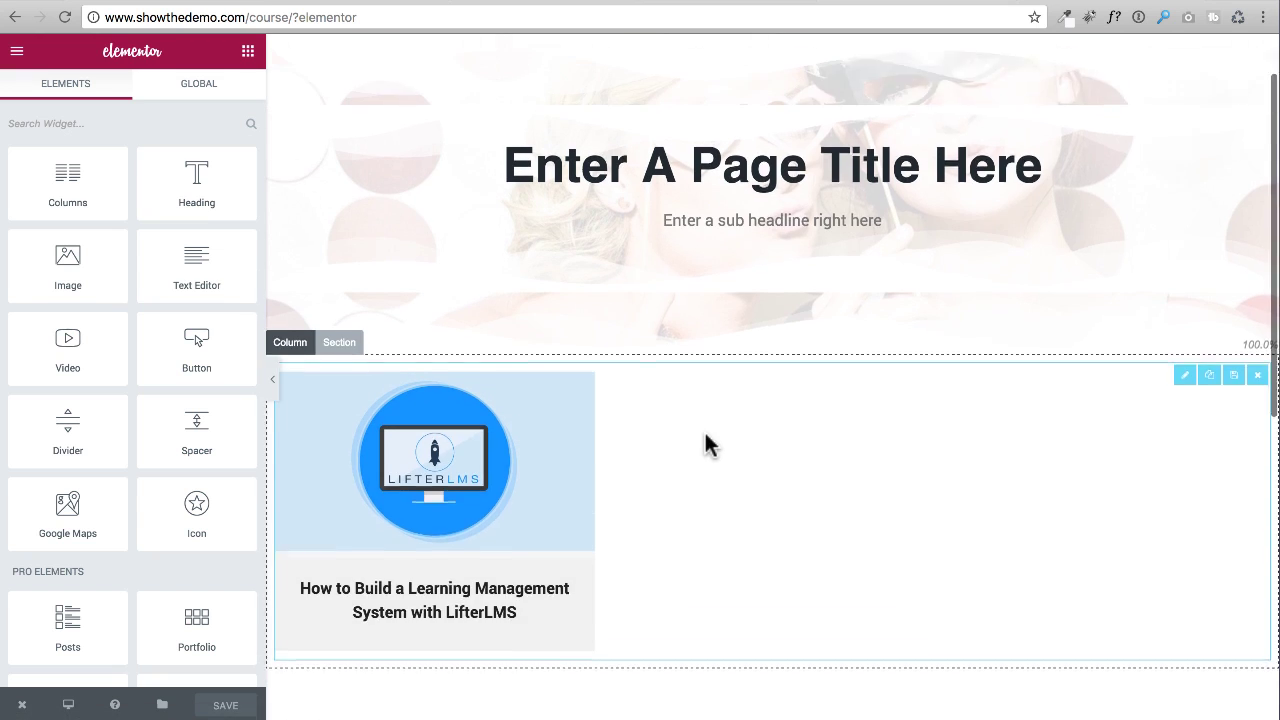
left_click(776, 232)
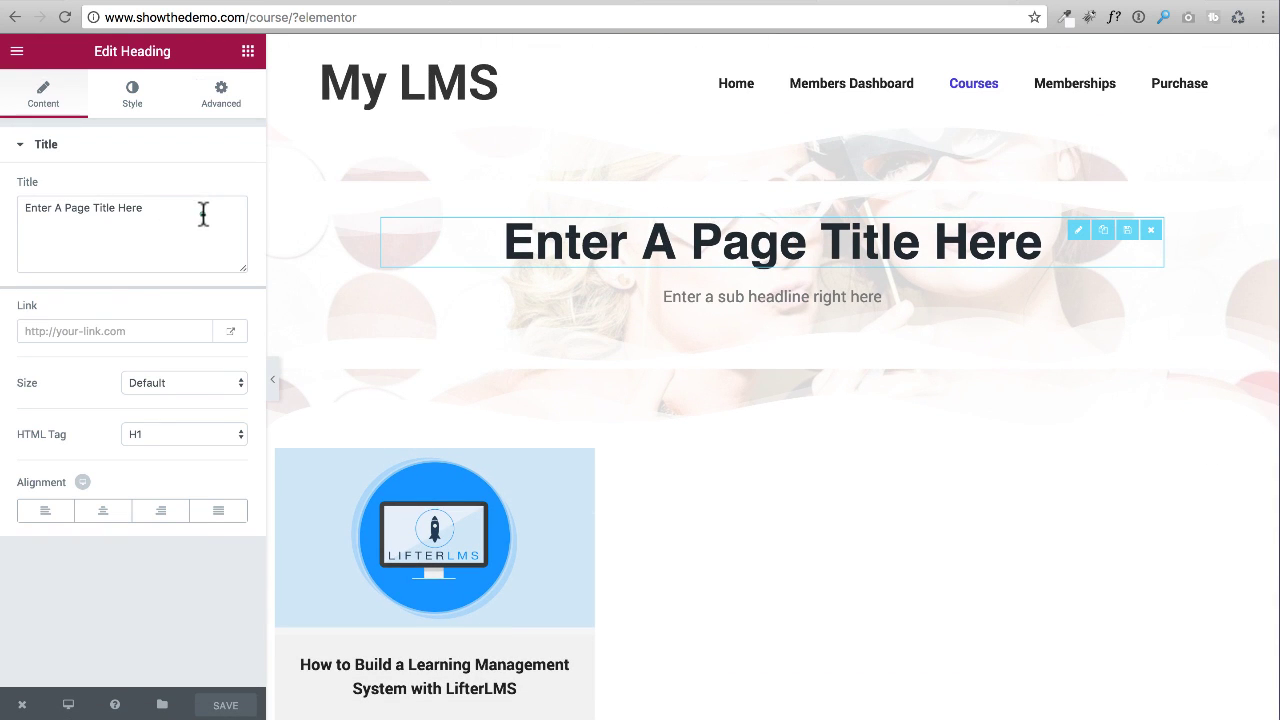
left_click_drag(203, 213, 198, 161)
type("Let's Get Ready To Learn")
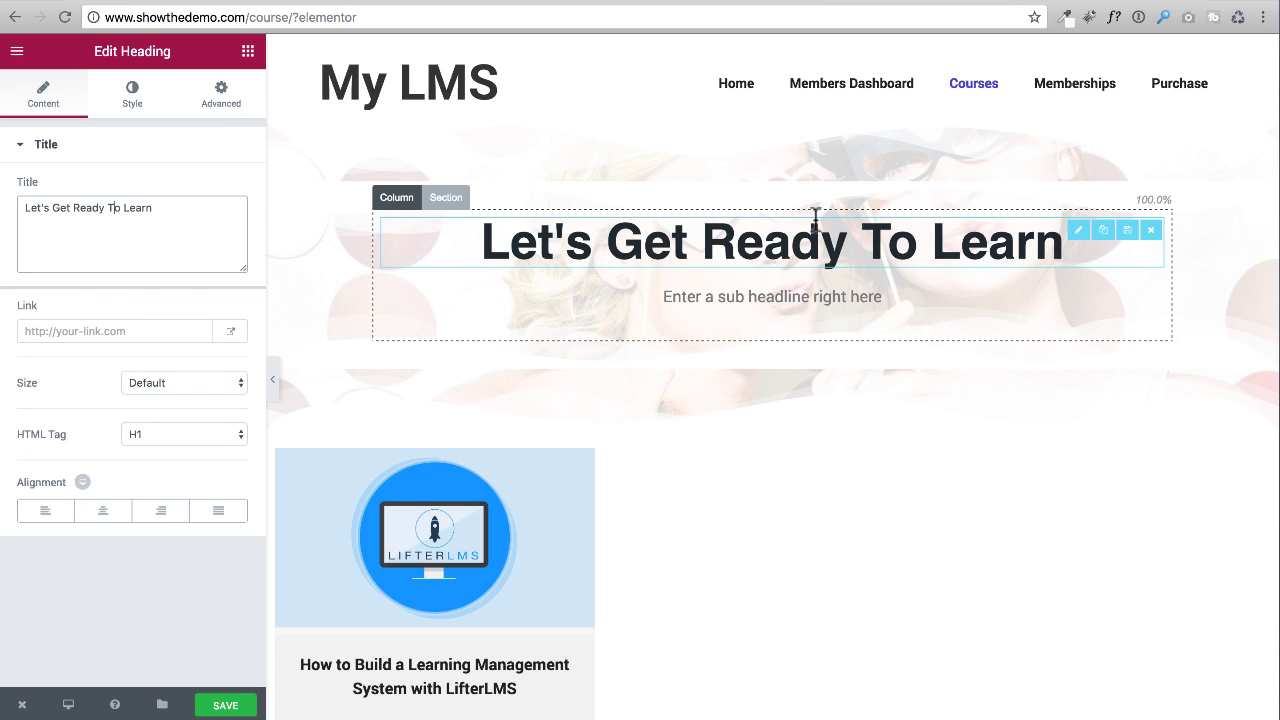
Change the header's sub headline to "I'll stick with you every step of the way" and save the page
left_click(765, 297)
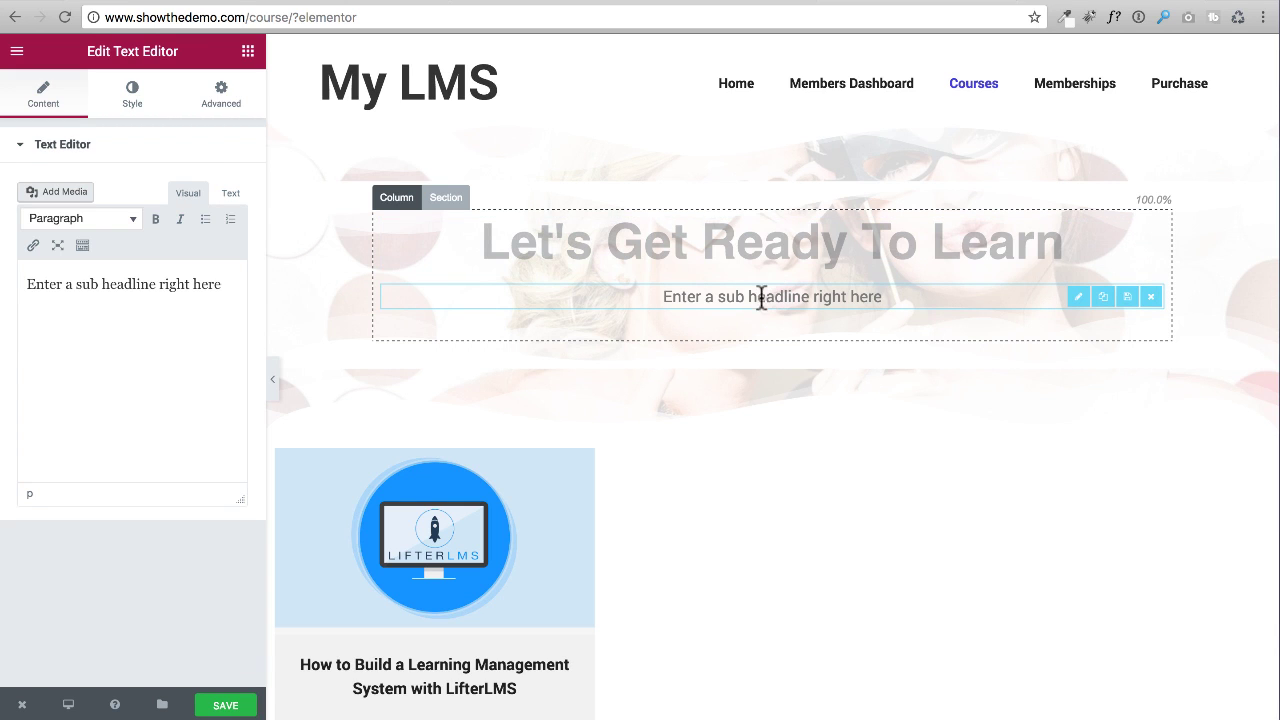
triple_click(231, 284)
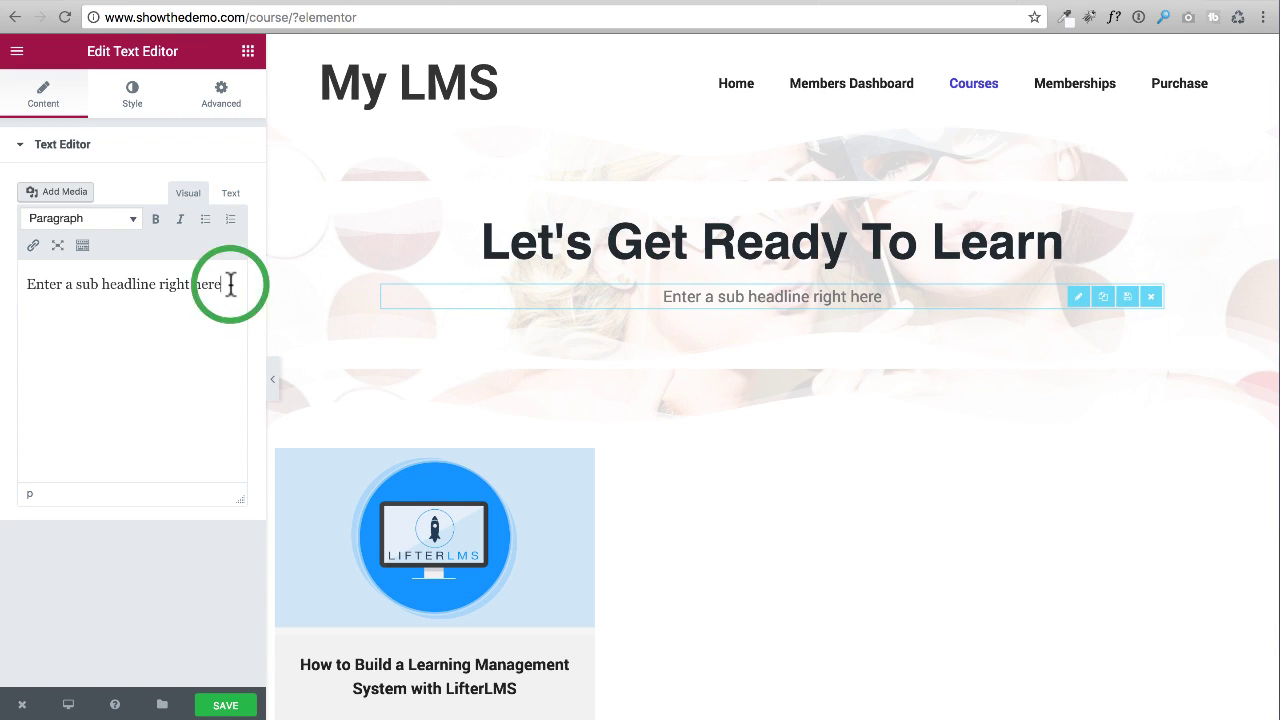
type("I'll stick with you every step of the way")
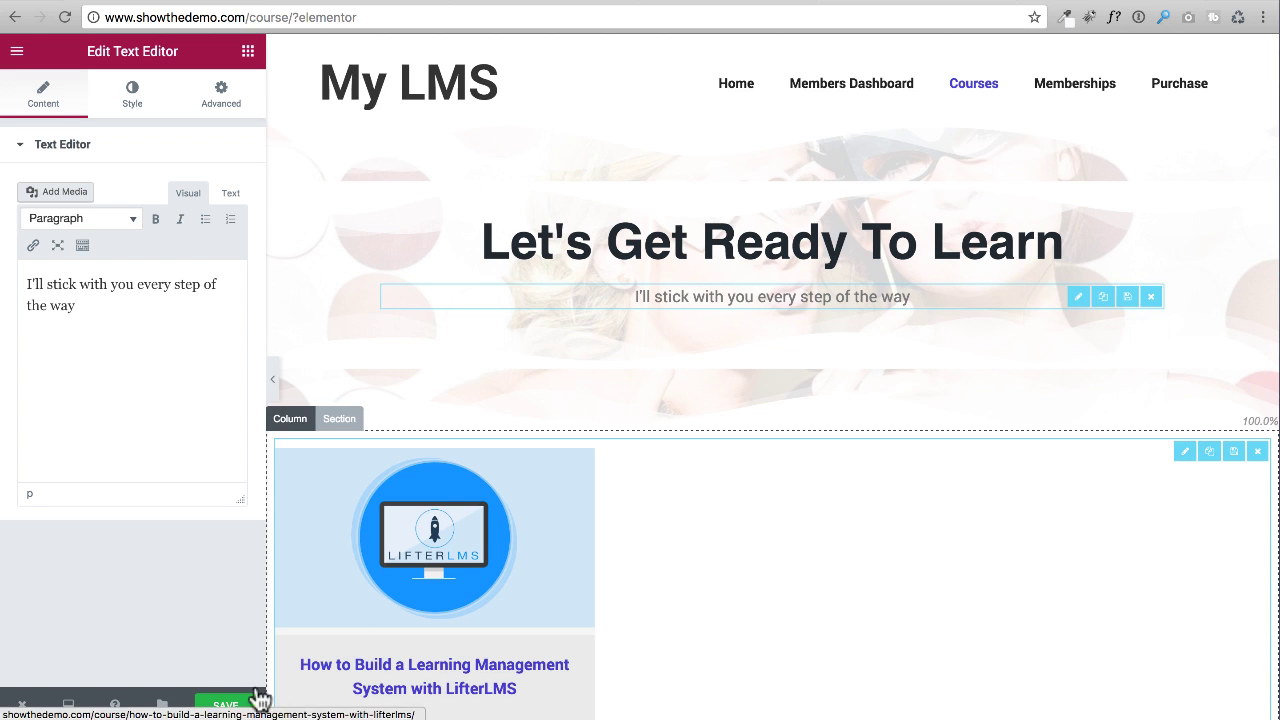
left_click(228, 706)
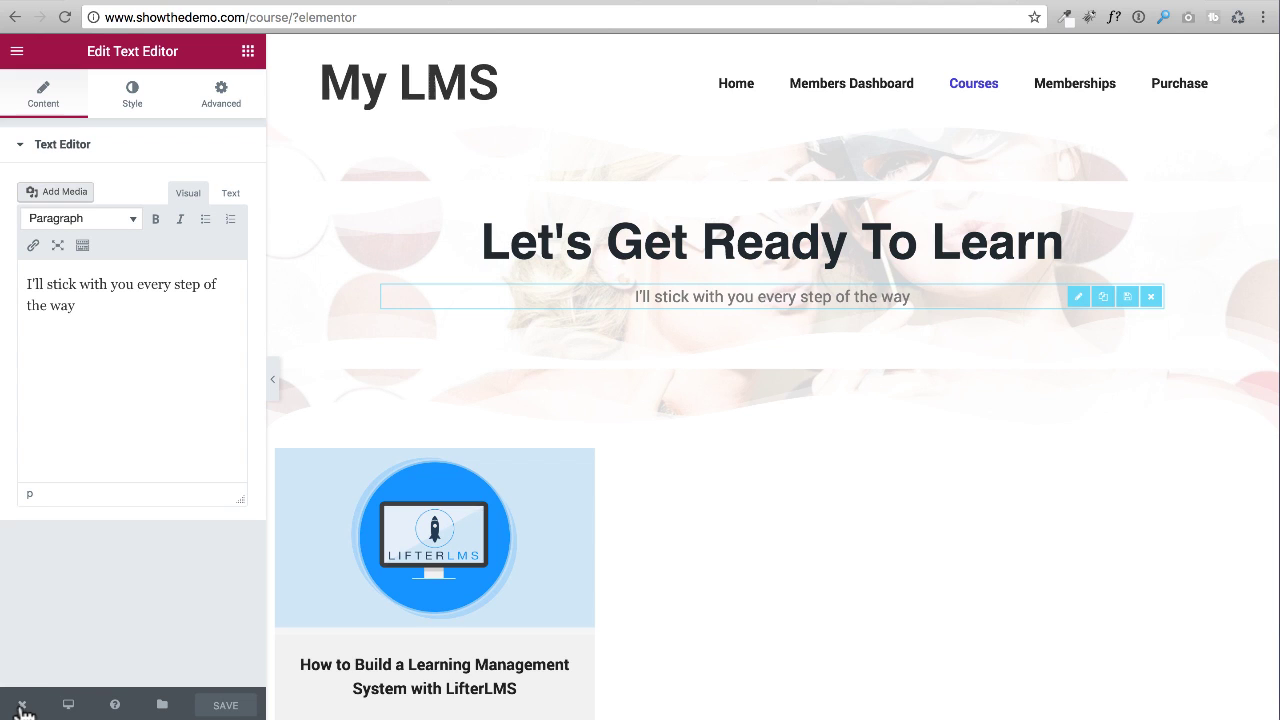
View the published Courses page and check its header text and the course listing below
left_click(22, 705)
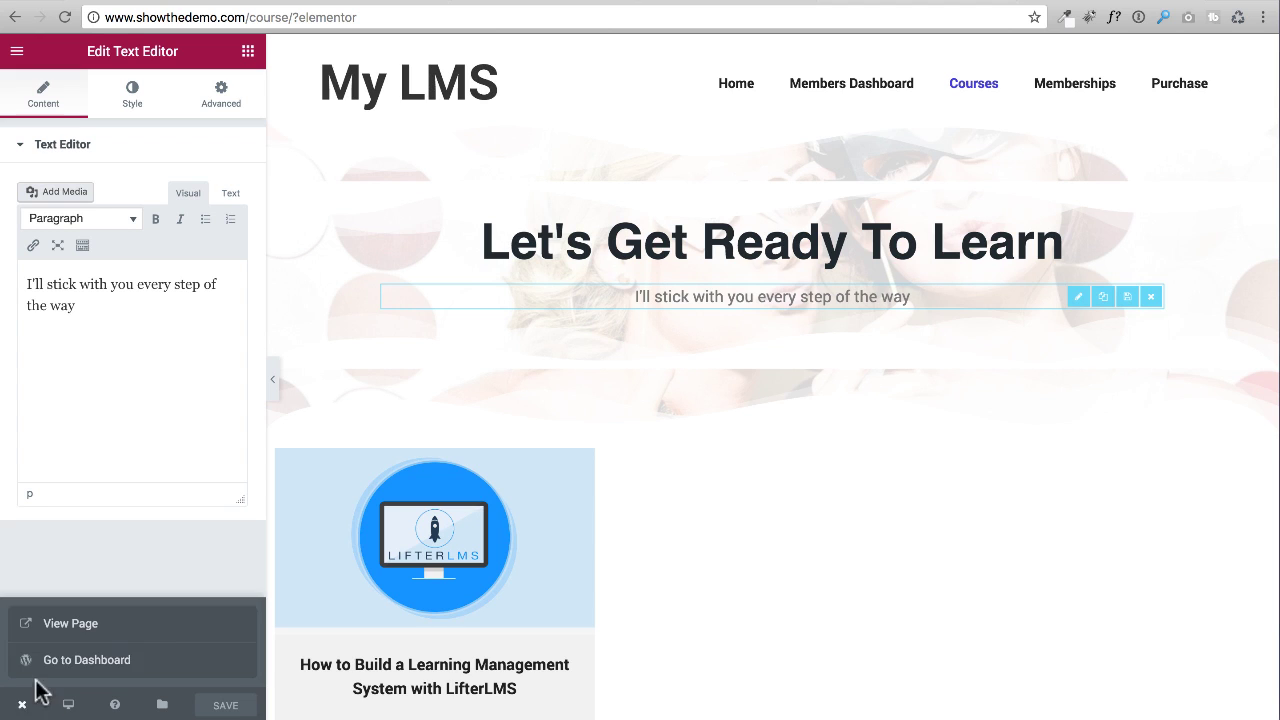
left_click(62, 623)
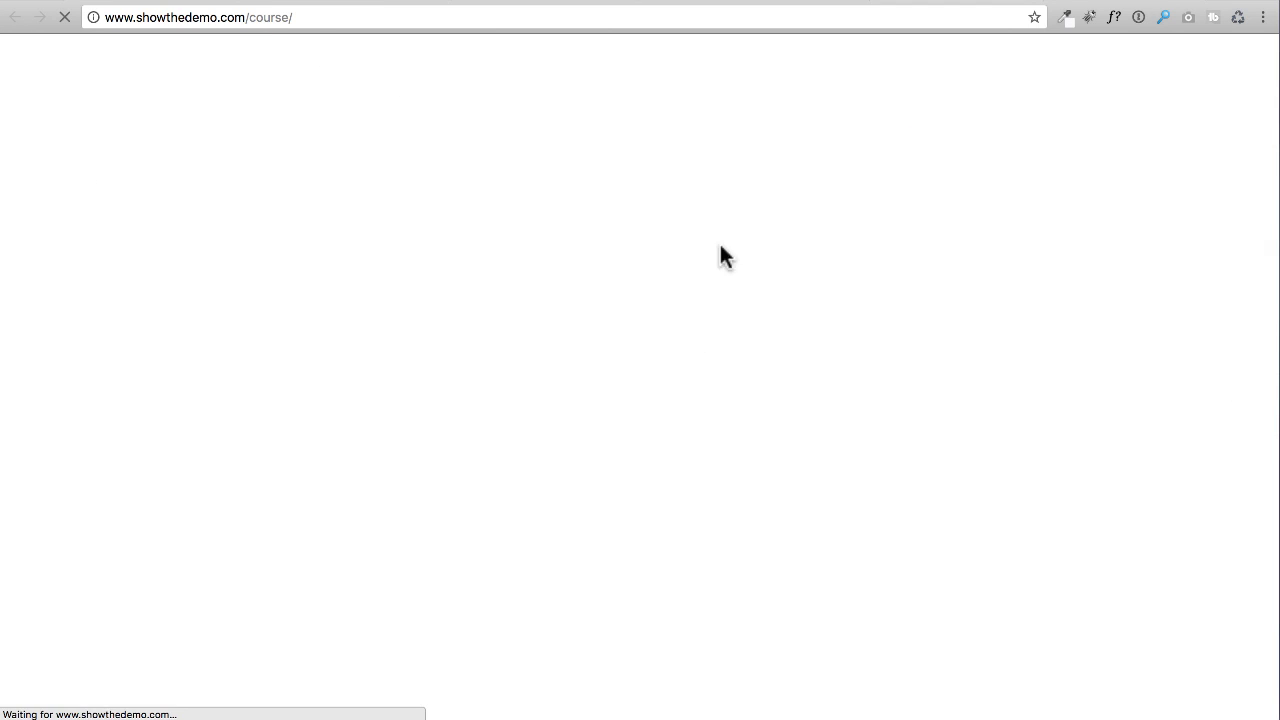
left_click(357, 246)
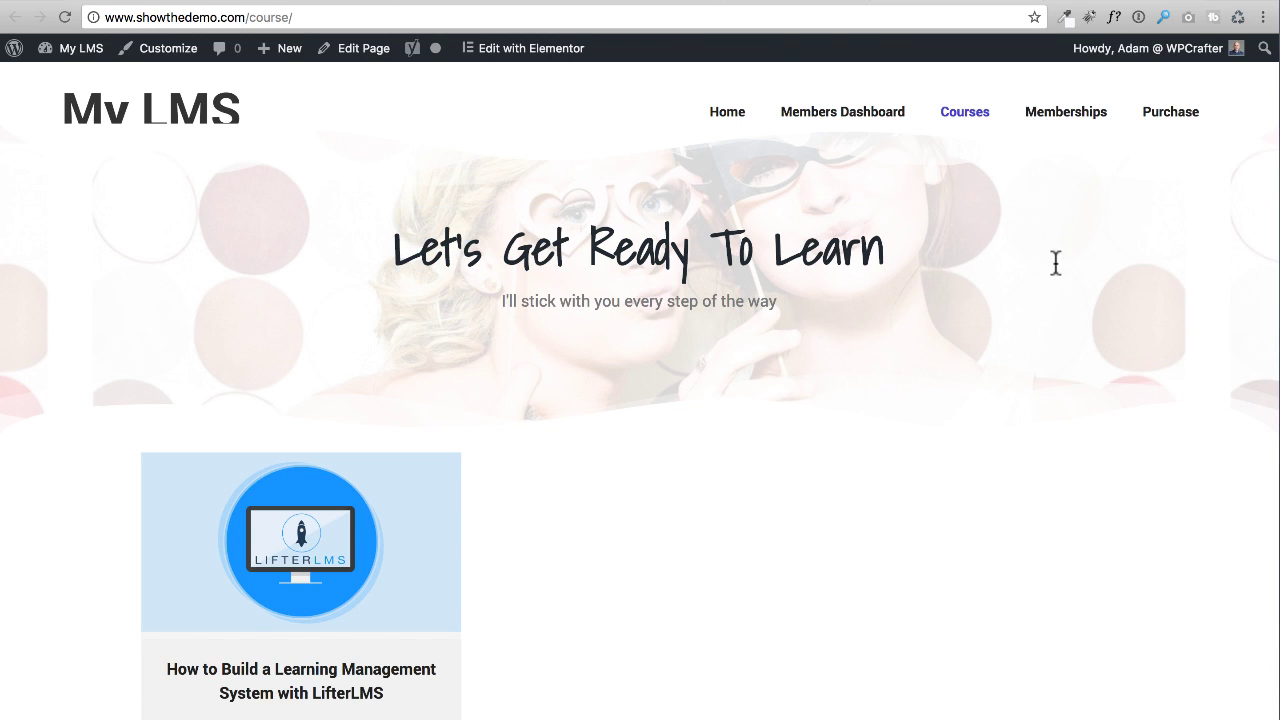
left_click_drag(900, 312, 481, 297)
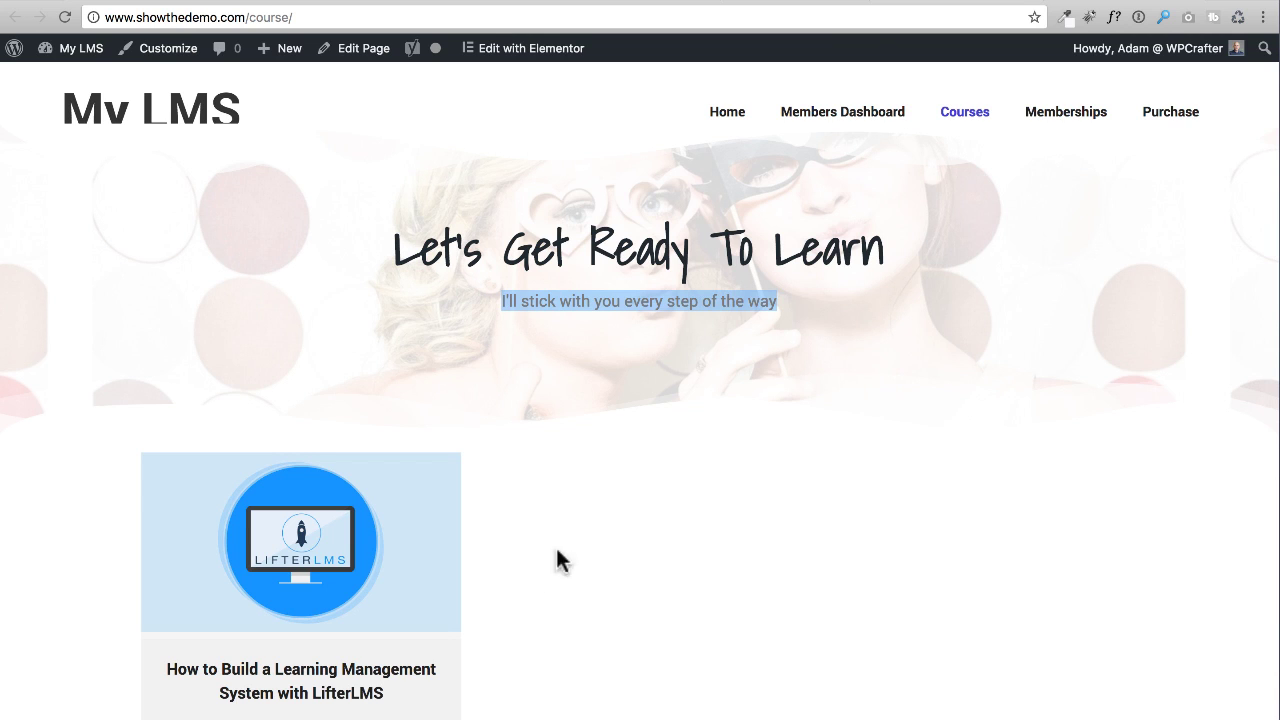
scroll(549, 541, "down", 3)
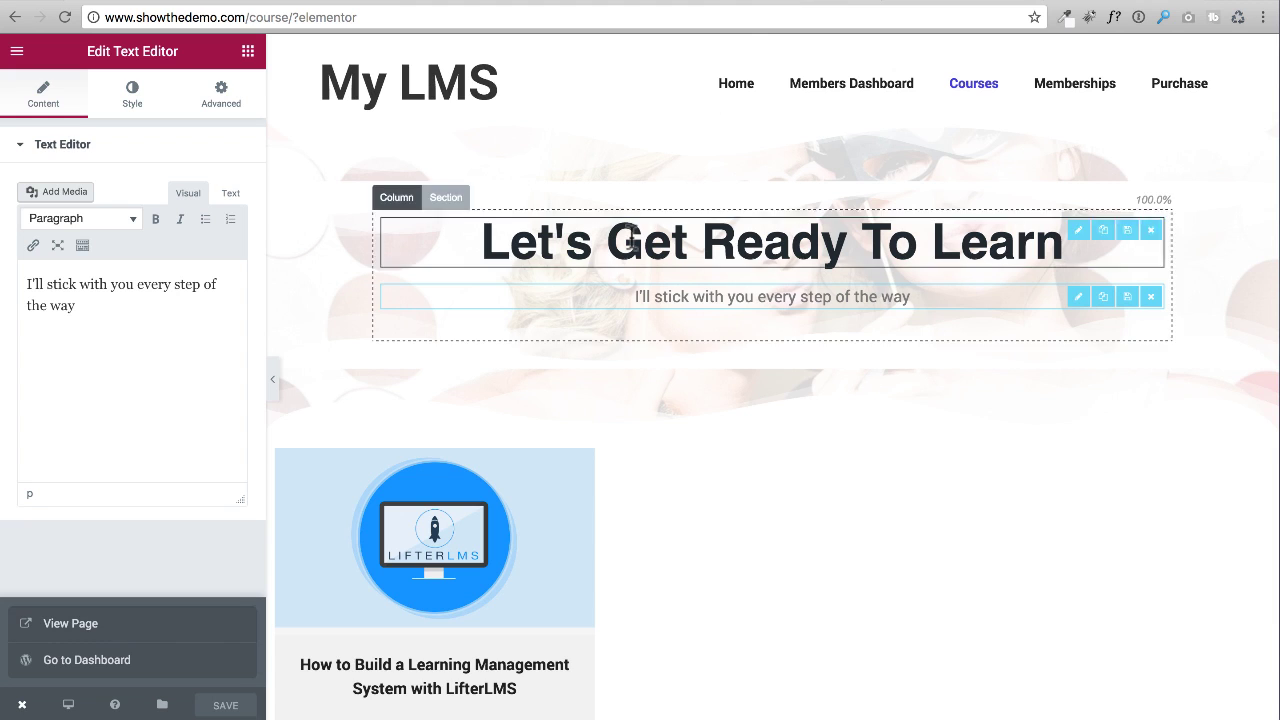
Set the course listing section's top and bottom margins to 50 px and save the page
left_click(342, 418)
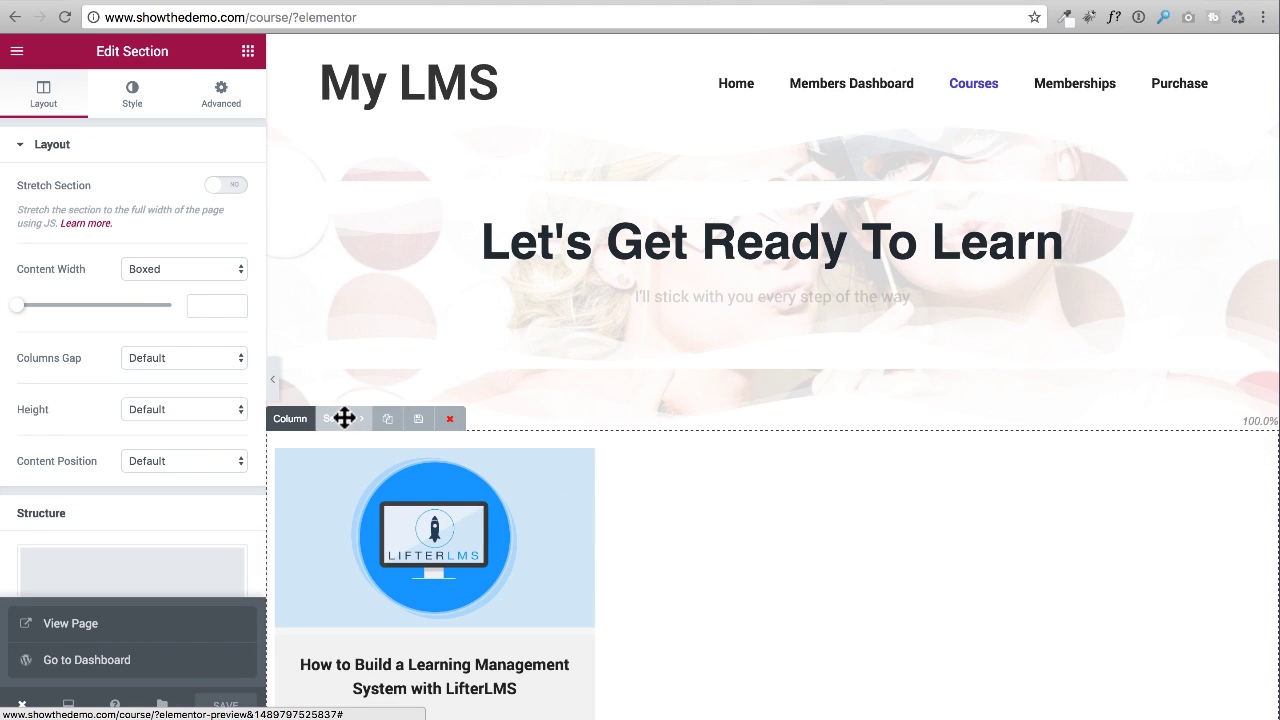
left_click(222, 92)
left_click(53, 212)
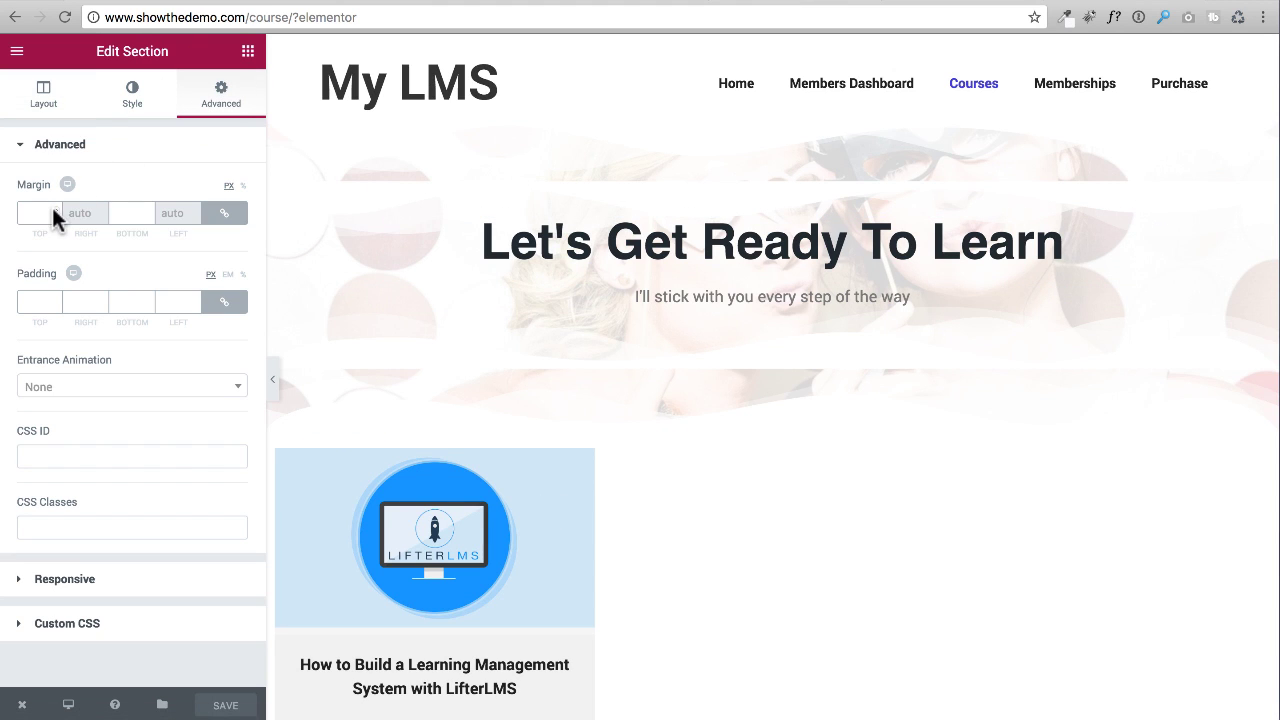
type("1")
key("Up")
key("Up")
key("Up")
key("Up")
key("Up")
key("Up")
key("Up")
key("Up")
key("Up")
key("Up")
key("Up")
key("Up")
key("Up")
key("Up")
key("Up")
key("Up")
key("Up")
key("Up")
key("Up")
key("Up")
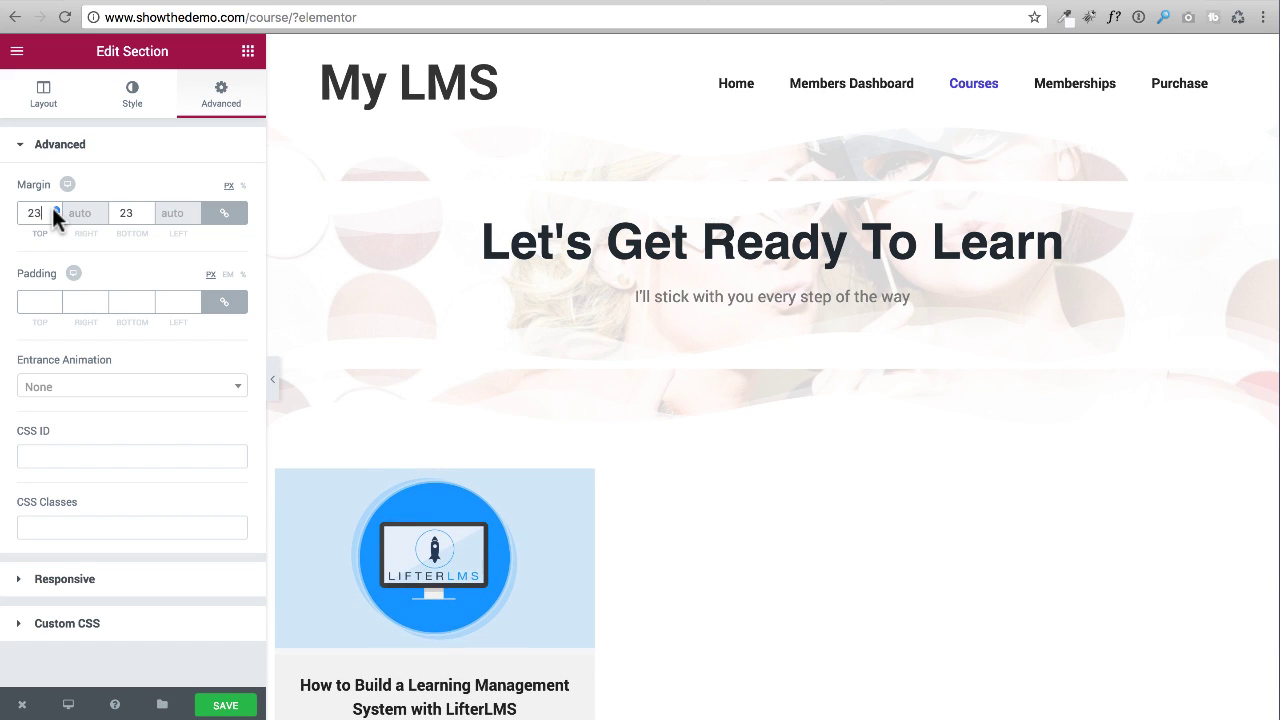
key("Up")
left_click_drag(53, 206, 56, 215)
left_click(229, 706)
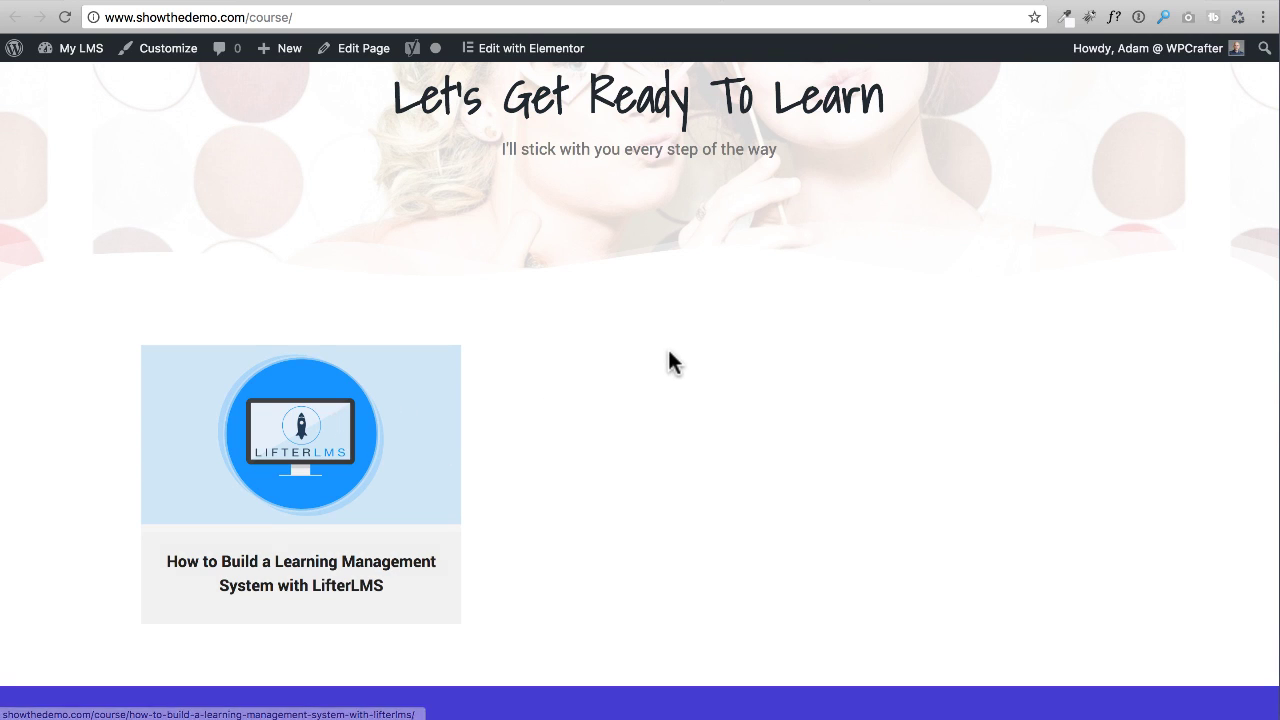
Set the top margin of the Courses page's header section to 0 and save the page
scroll(670, 362, "up", 3)
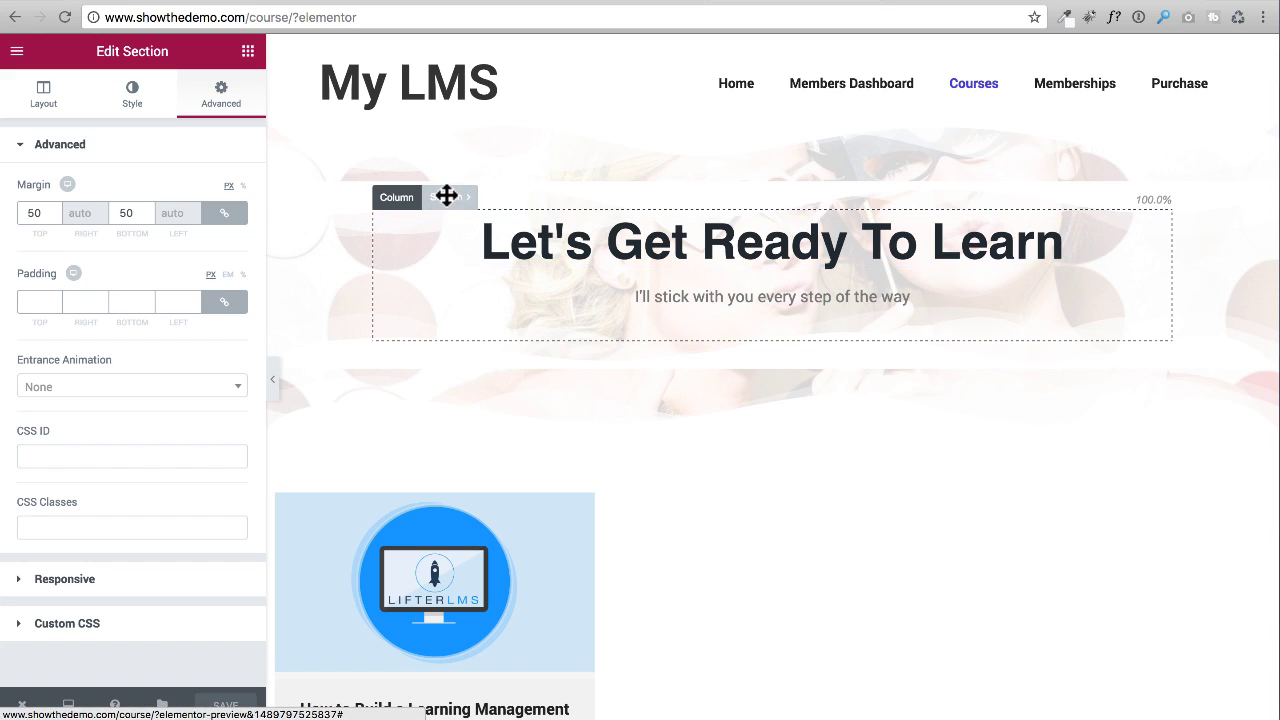
left_click(446, 196)
left_click(221, 95)
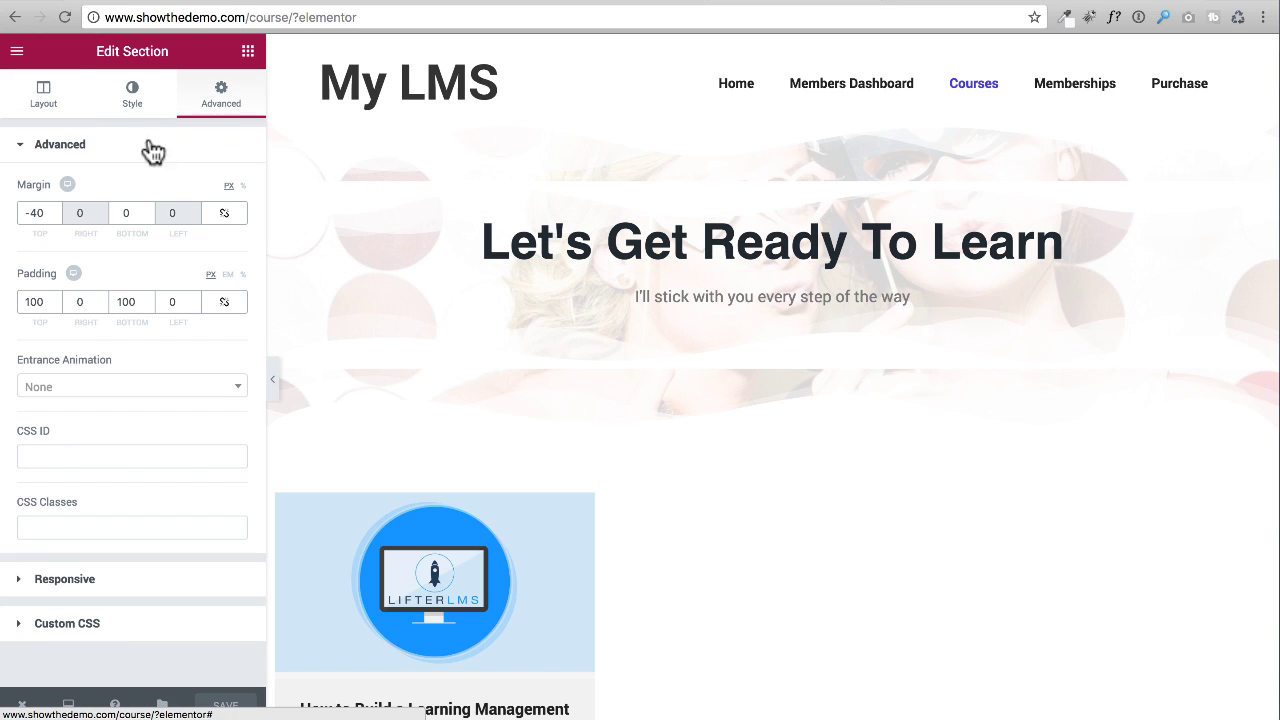
left_click(56, 209)
left_click_drag(20, 213, 44, 213)
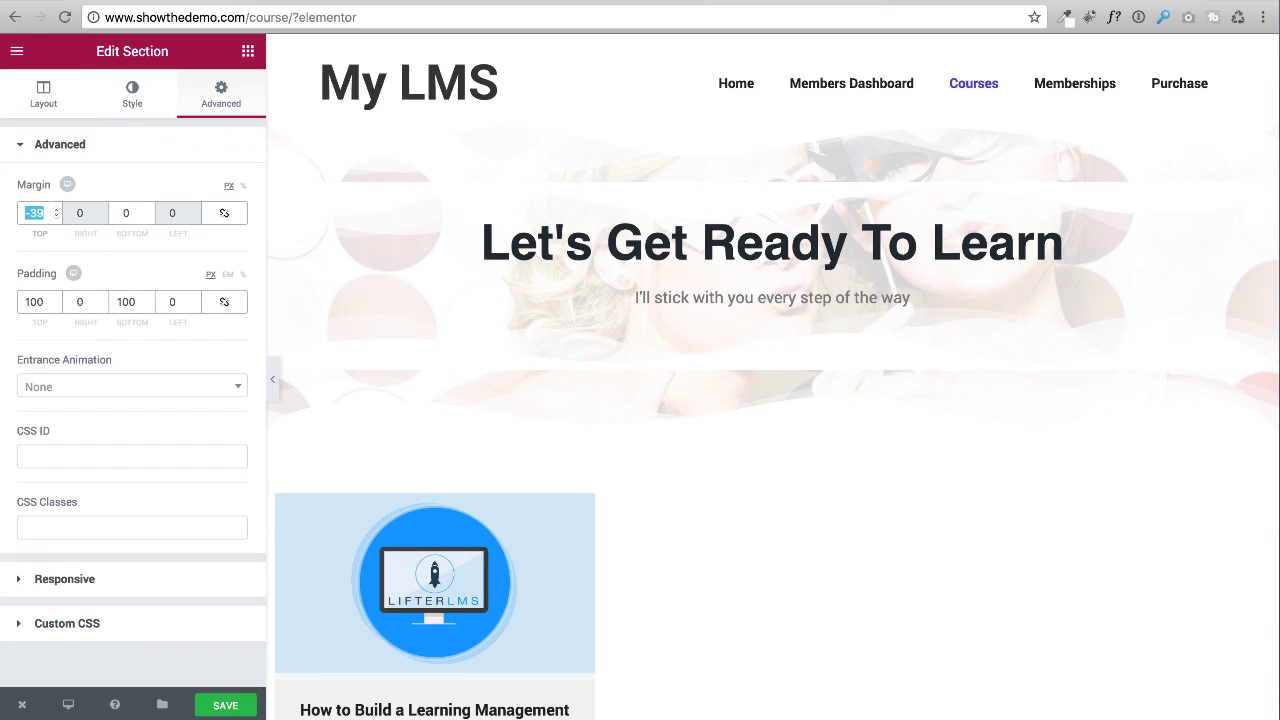
type("0")
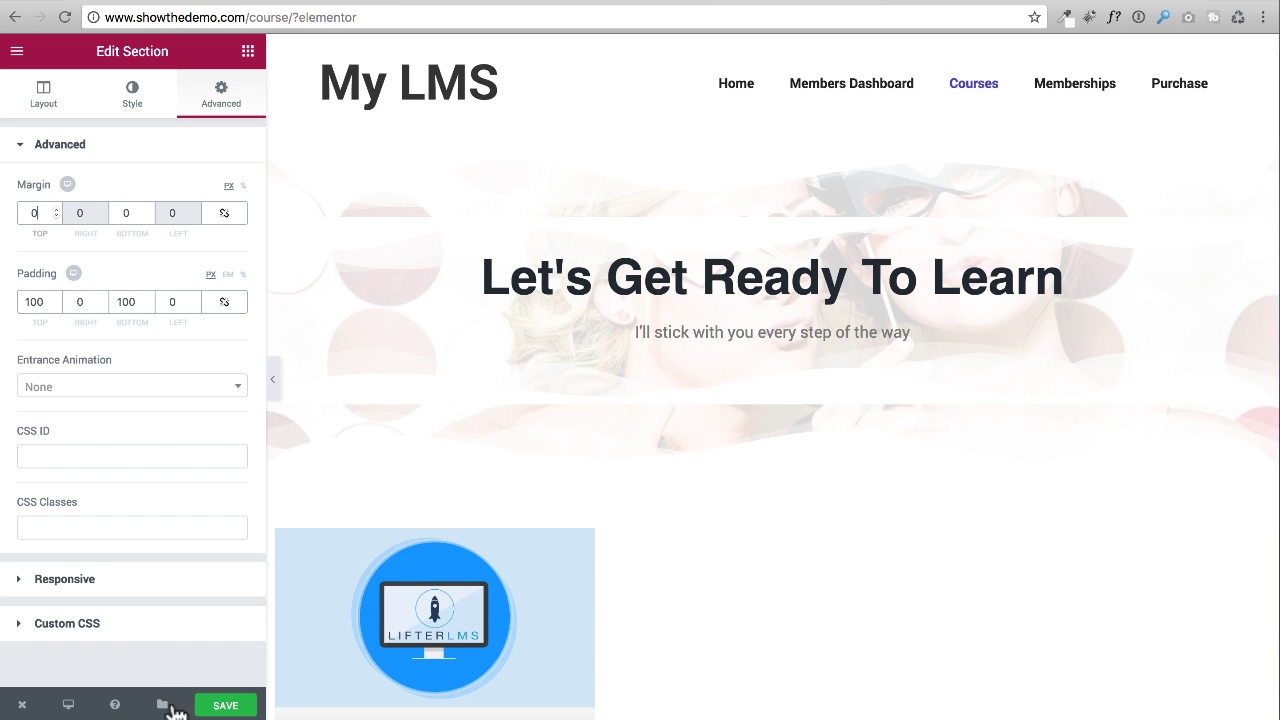
left_click(230, 706)
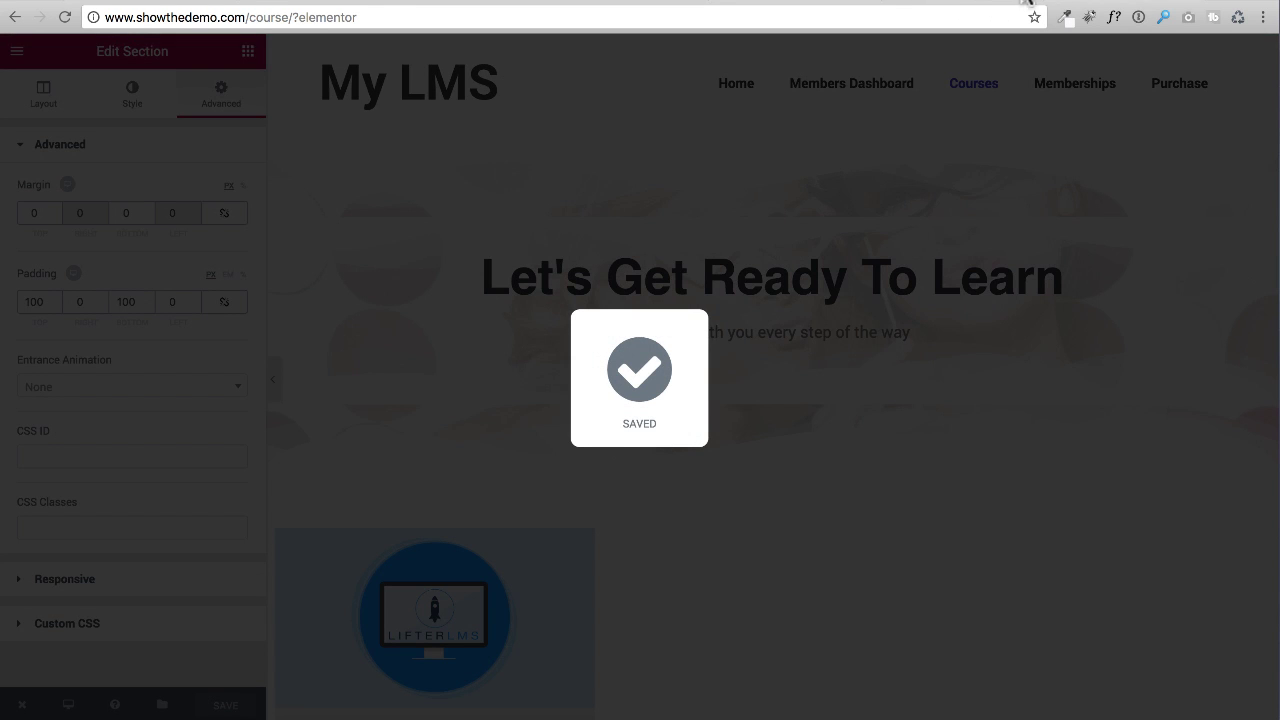
Reload the published Courses page and check the spacing around its header and course listing
left_click(947, 4)
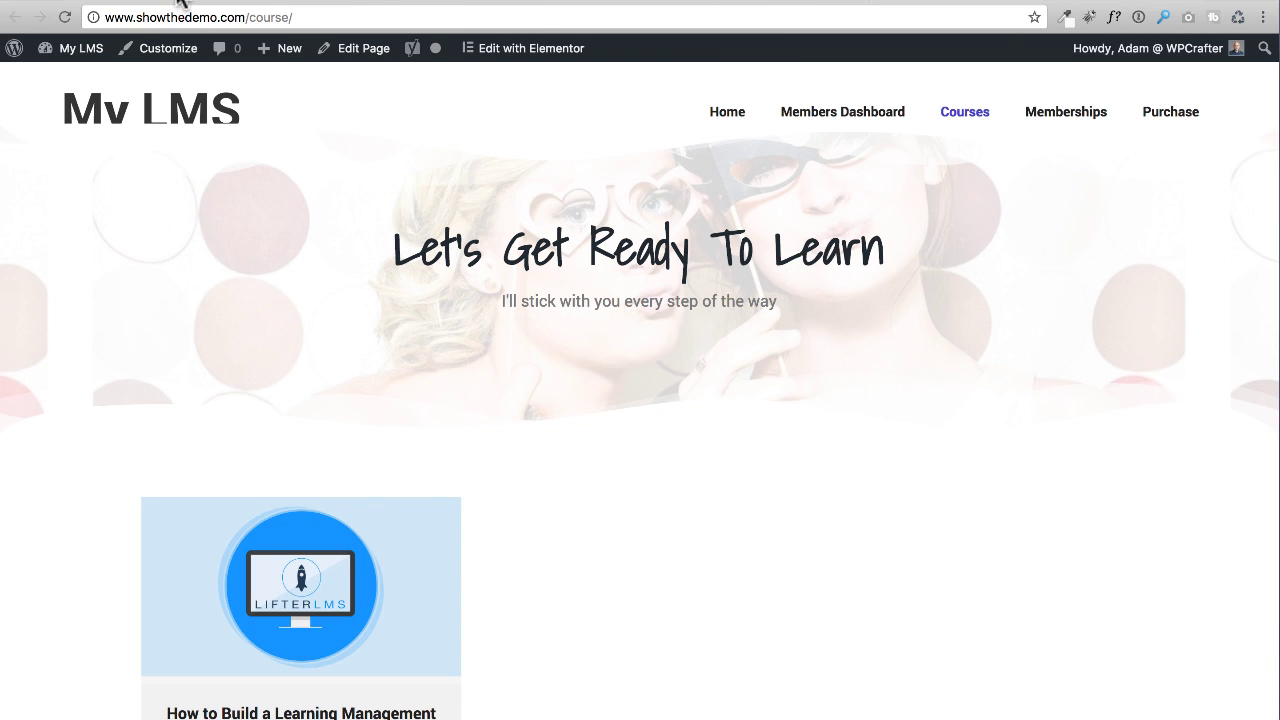
left_click(74, 15)
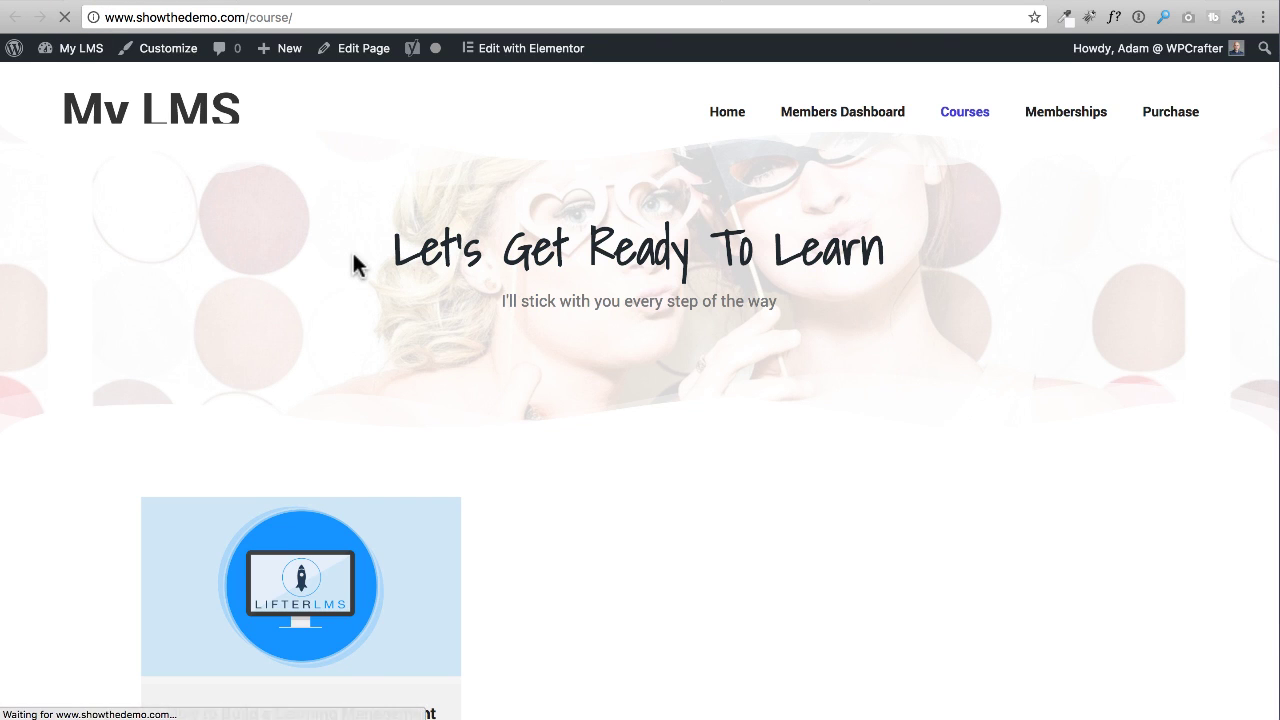
scroll(640, 334, "down", 5)
scroll(645, 327, "up", 10)
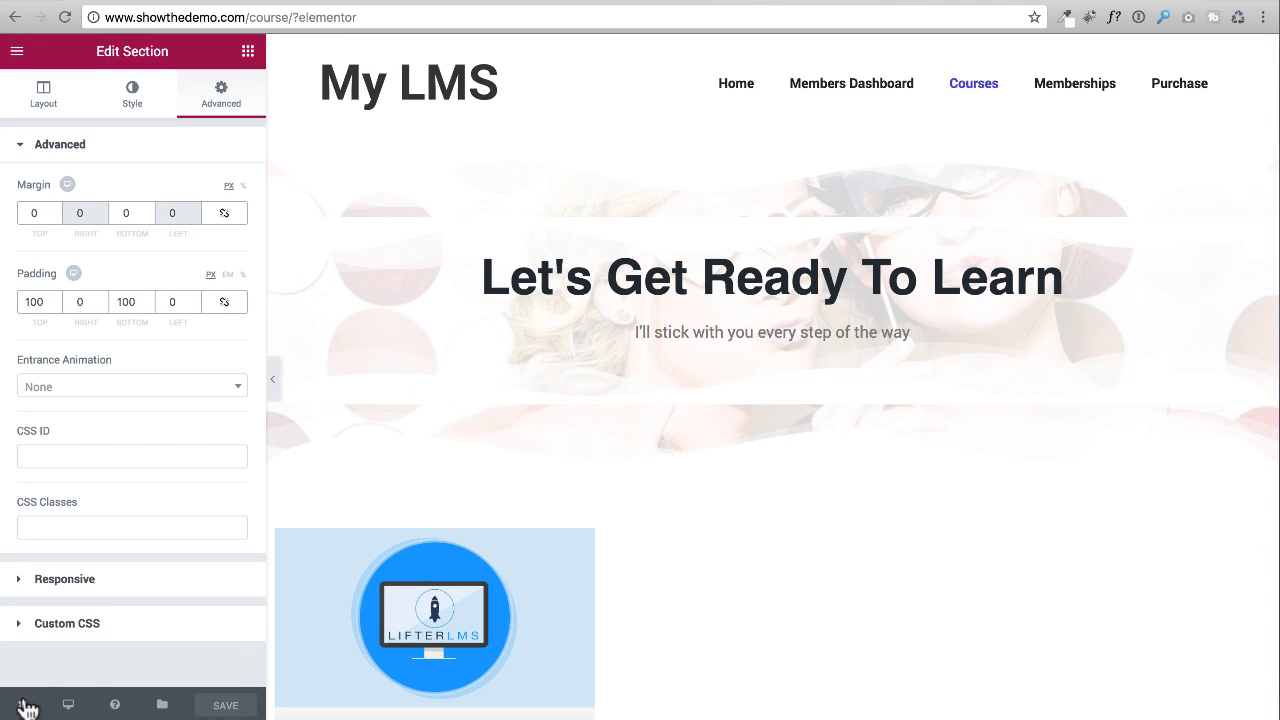
Open the Memberships page for editing in the WordPress dashboard, assign it the FW Fullwidth template and update it
mouse_move(26, 708)
left_click(76, 662)
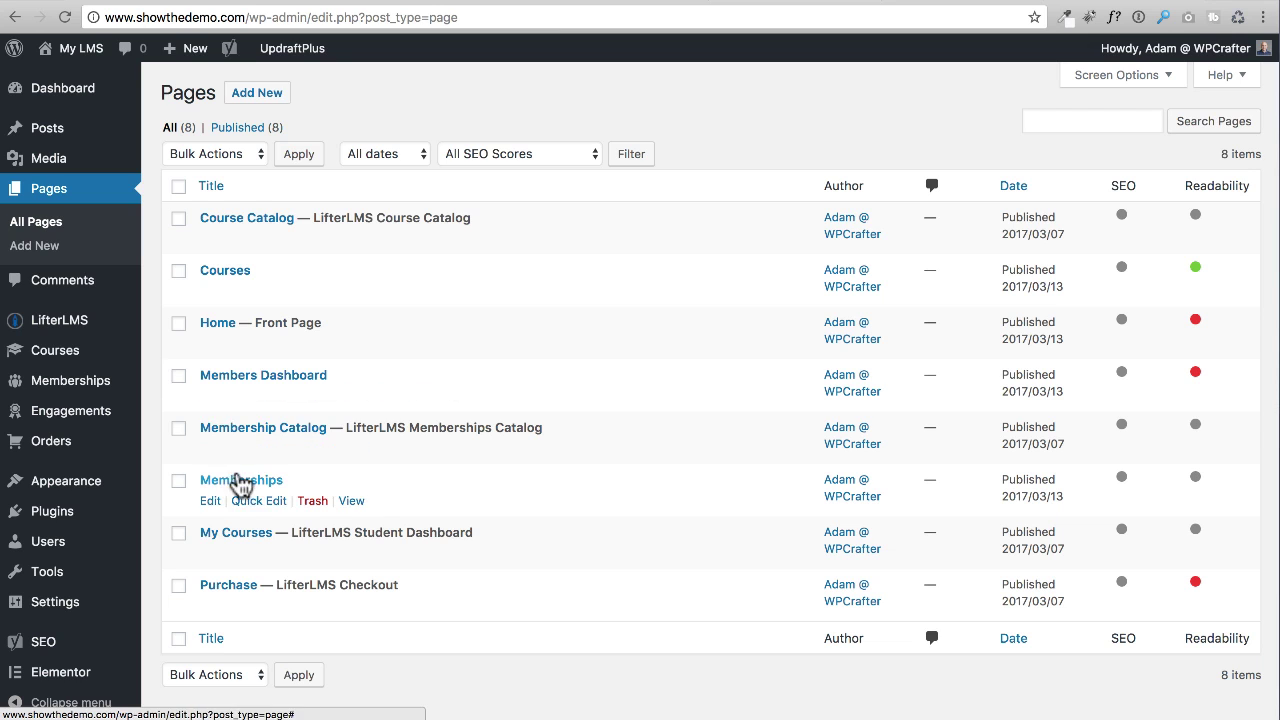
left_click(240, 482)
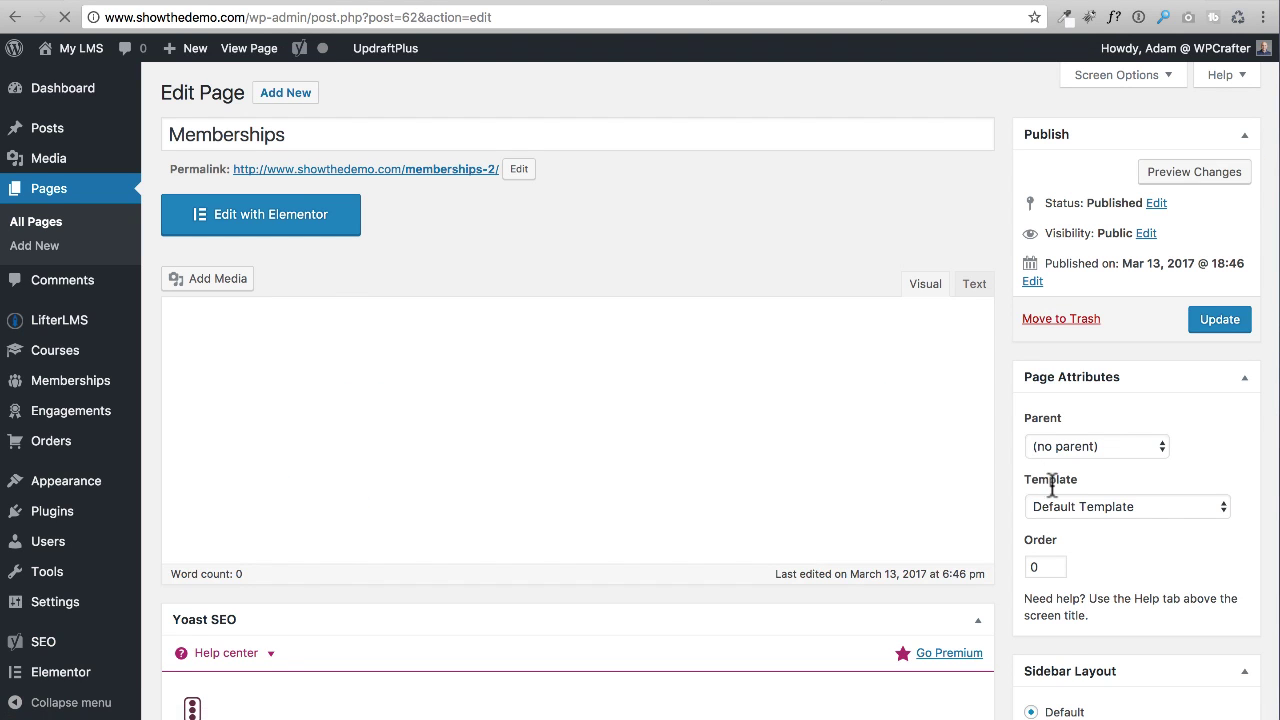
left_click(1118, 559)
left_click(1119, 578)
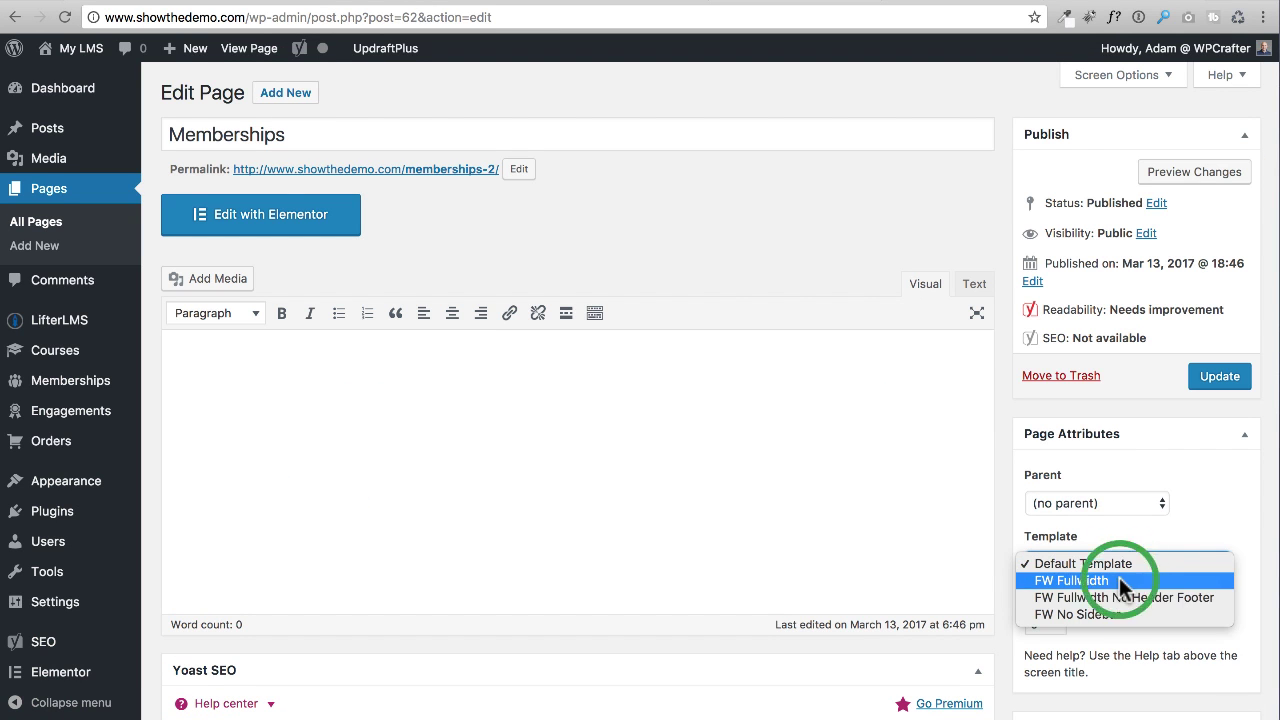
left_click(1212, 382)
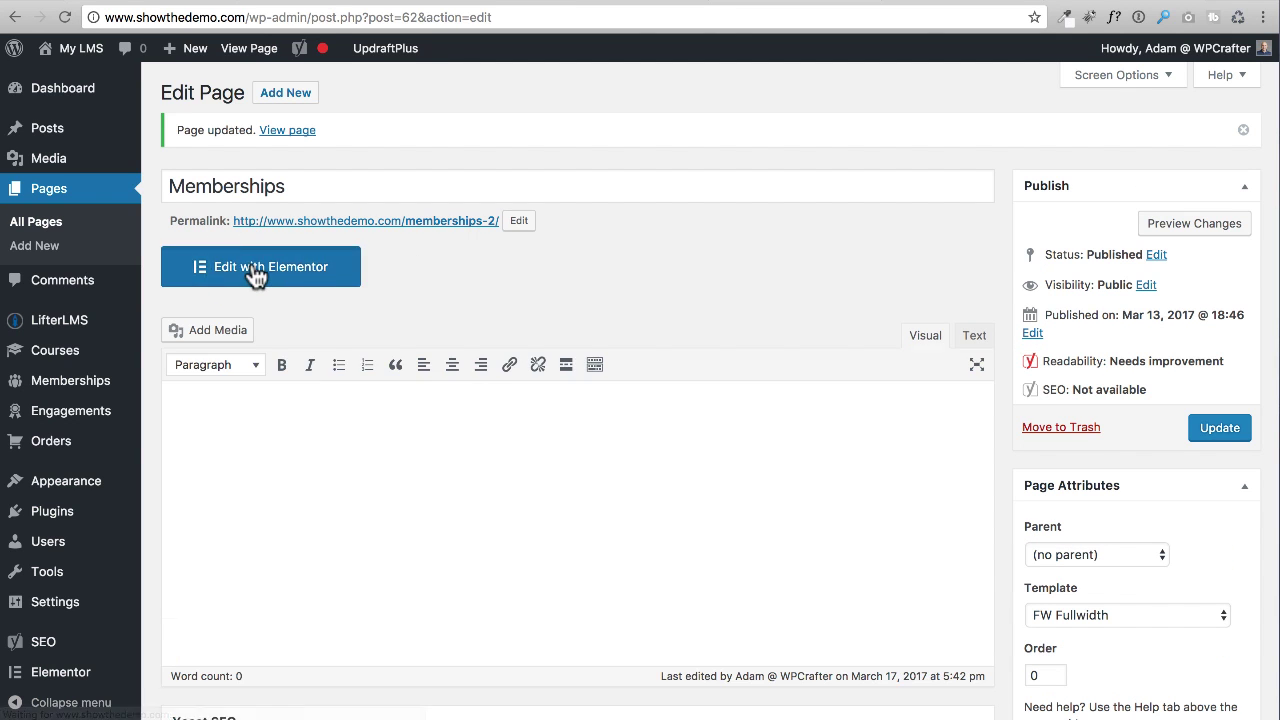
Open the Memberships page in Elementor and insert the saved Page Assets template
left_click(257, 273)
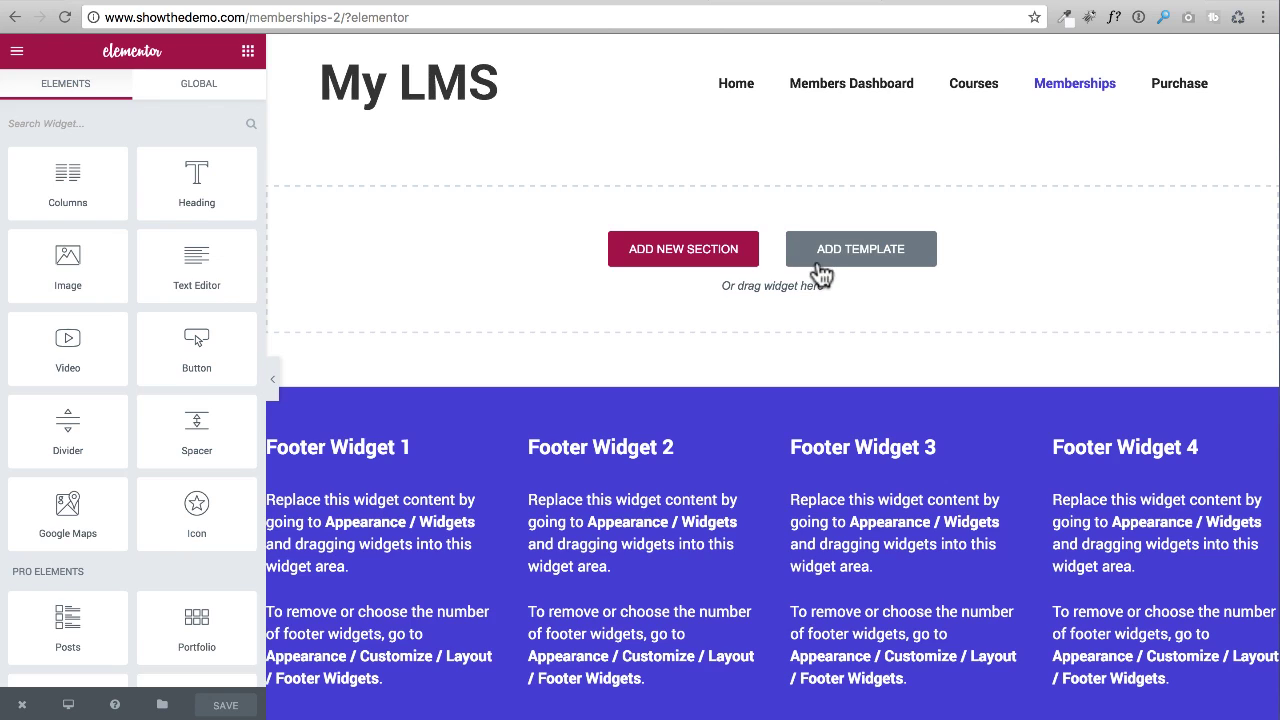
left_click(838, 260)
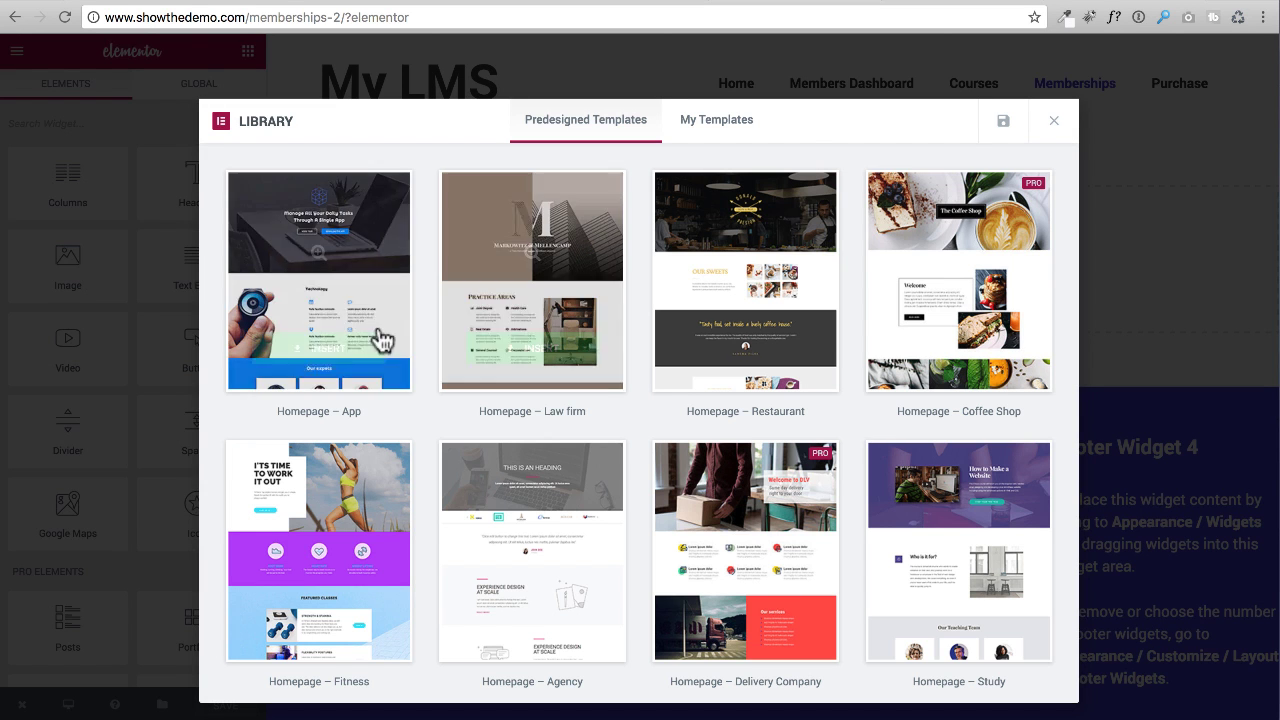
left_click(715, 122)
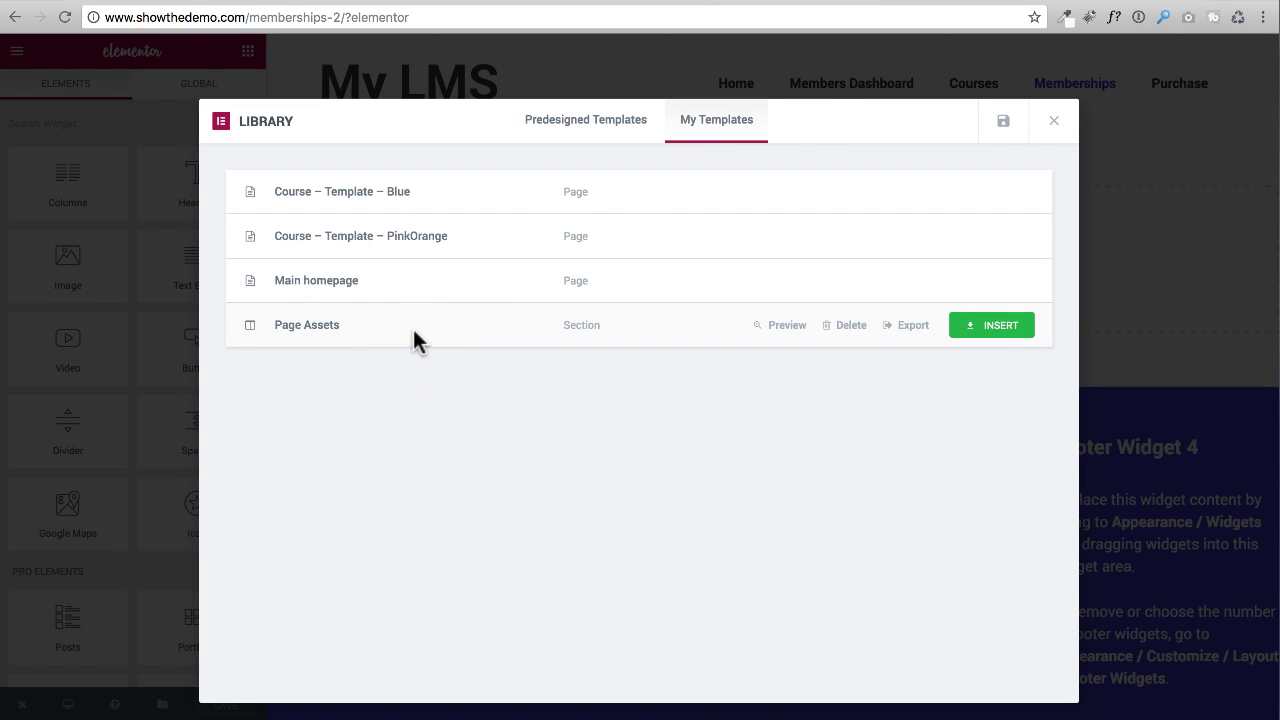
left_click(1010, 326)
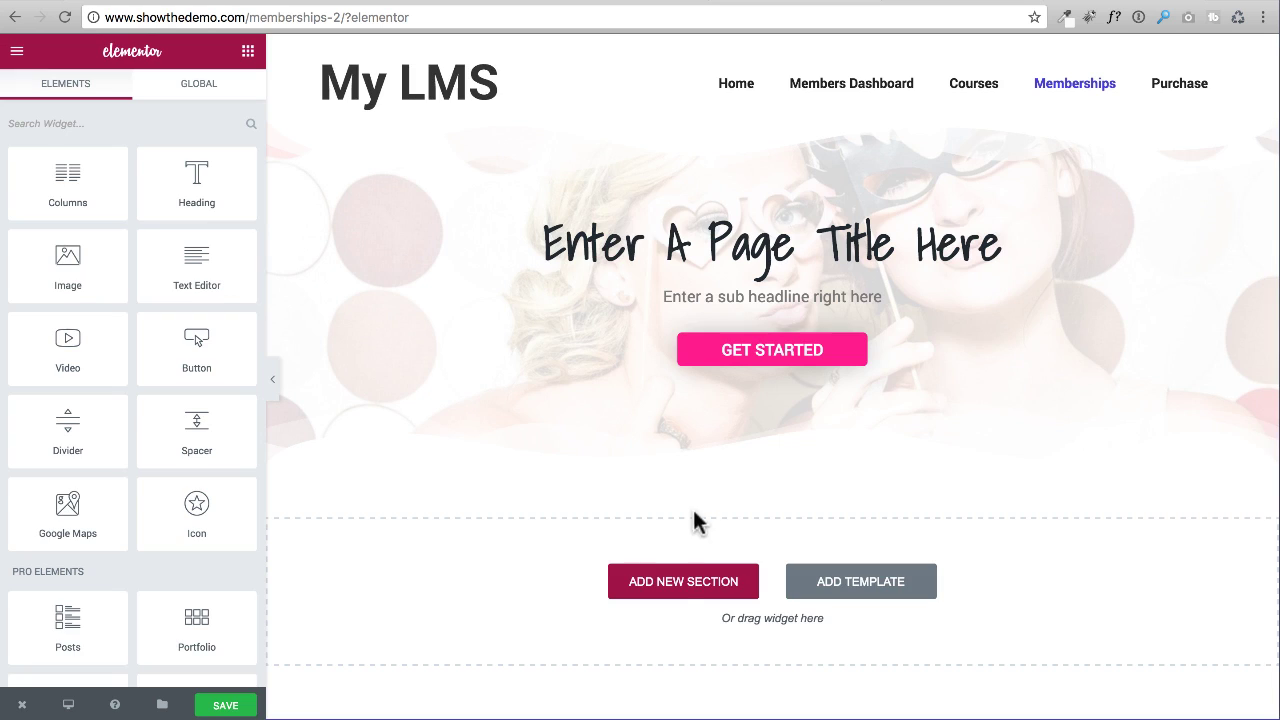
Add a single-column section below the Memberships header and place a Shortcode widget in it
left_click(684, 582)
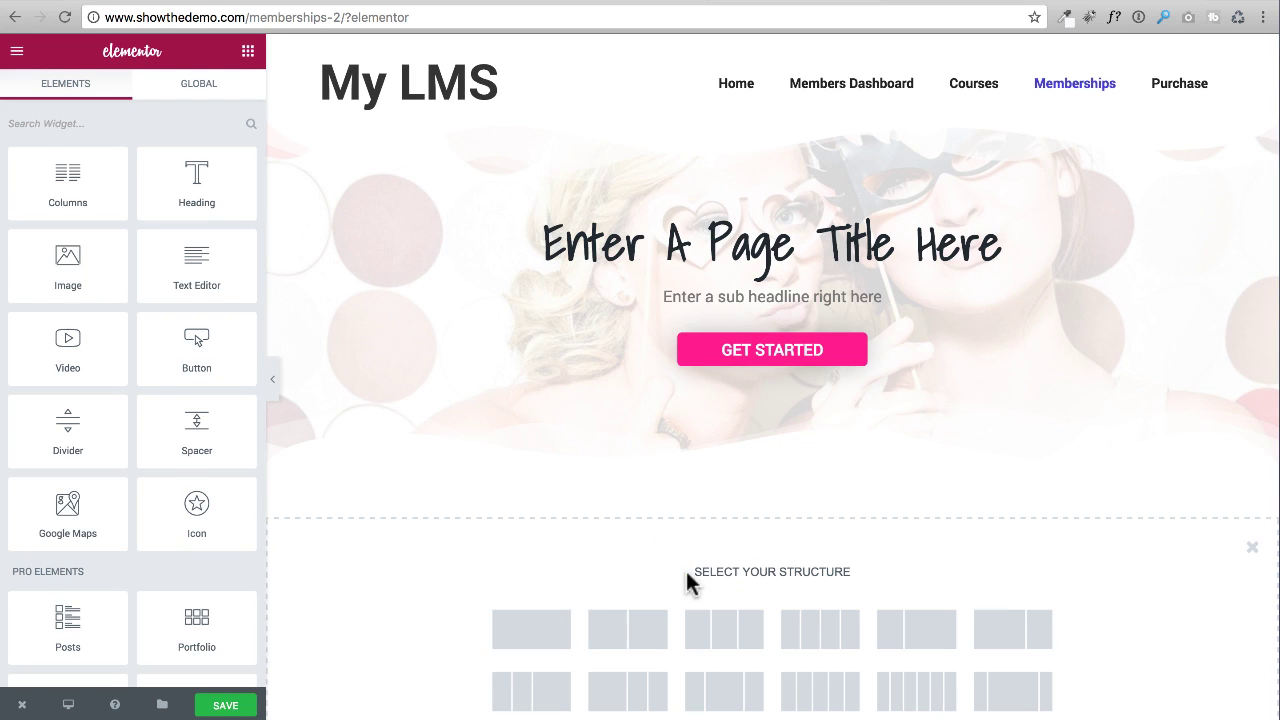
left_click(526, 628)
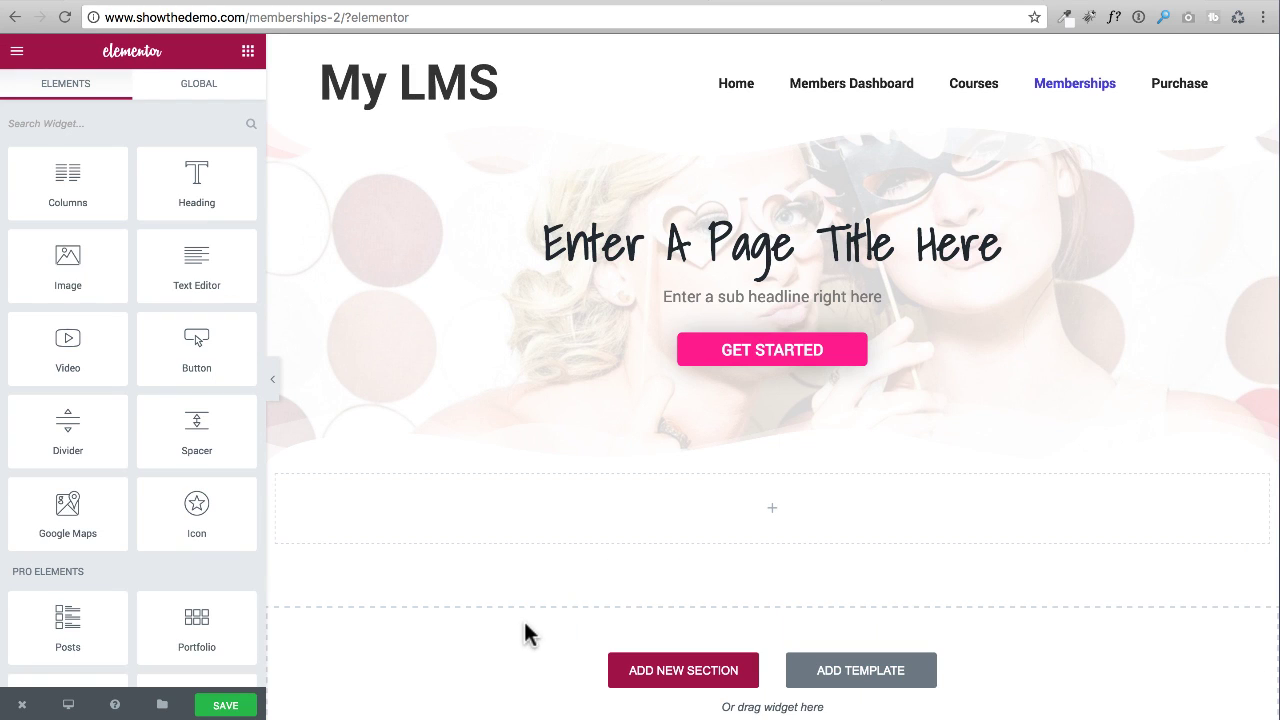
left_click(147, 124)
type("short")
left_click_drag(63, 200, 483, 520)
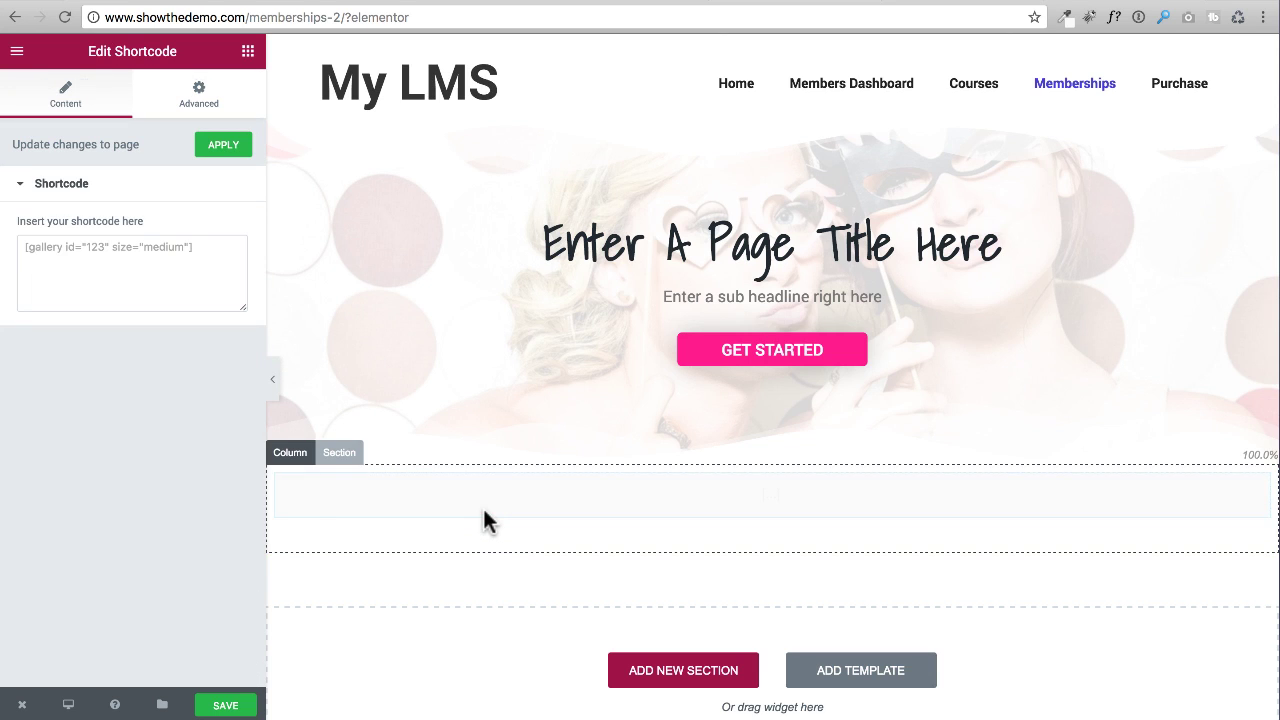
Enter [lifterlms_memberships order="ASC" orderby="date" posts_per_page="6"] as the widget's shortcode and apply it
left_click(169, 268)
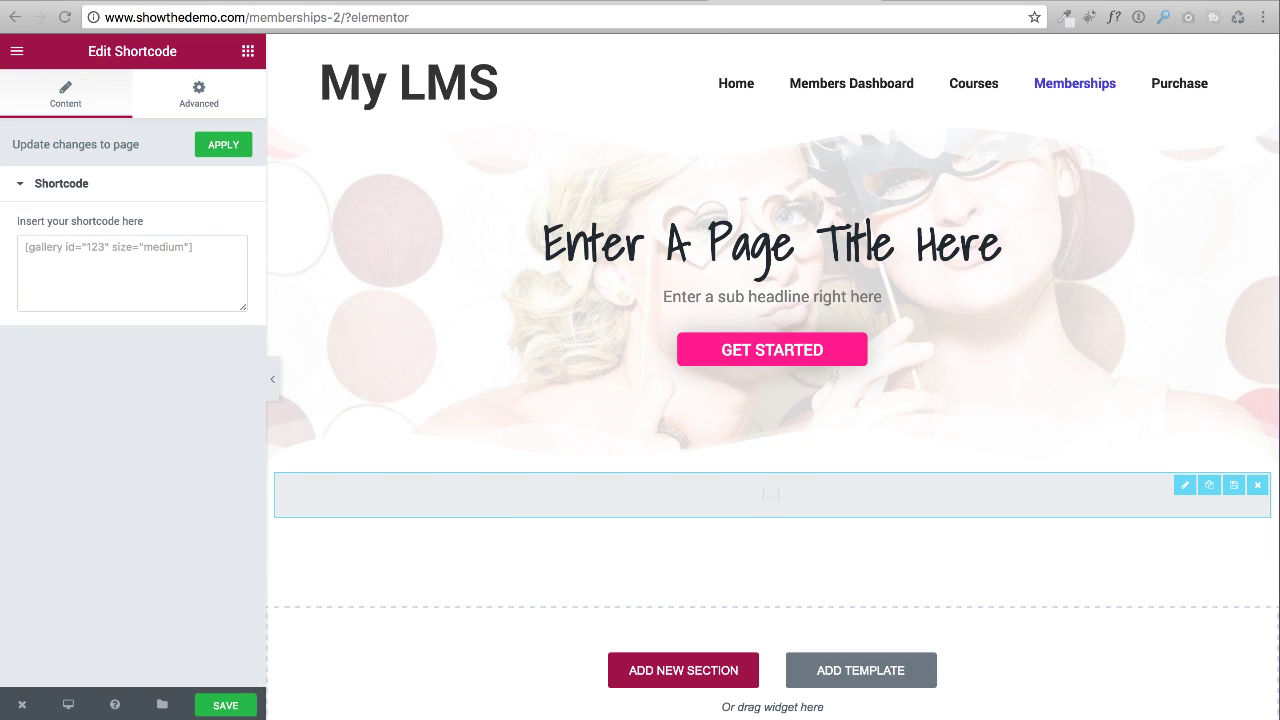
left_click(194, 250)
type("[lifterlms_memberships order=\"ASC\" orderby=\"date\" posts_per_page=\"6\"]")
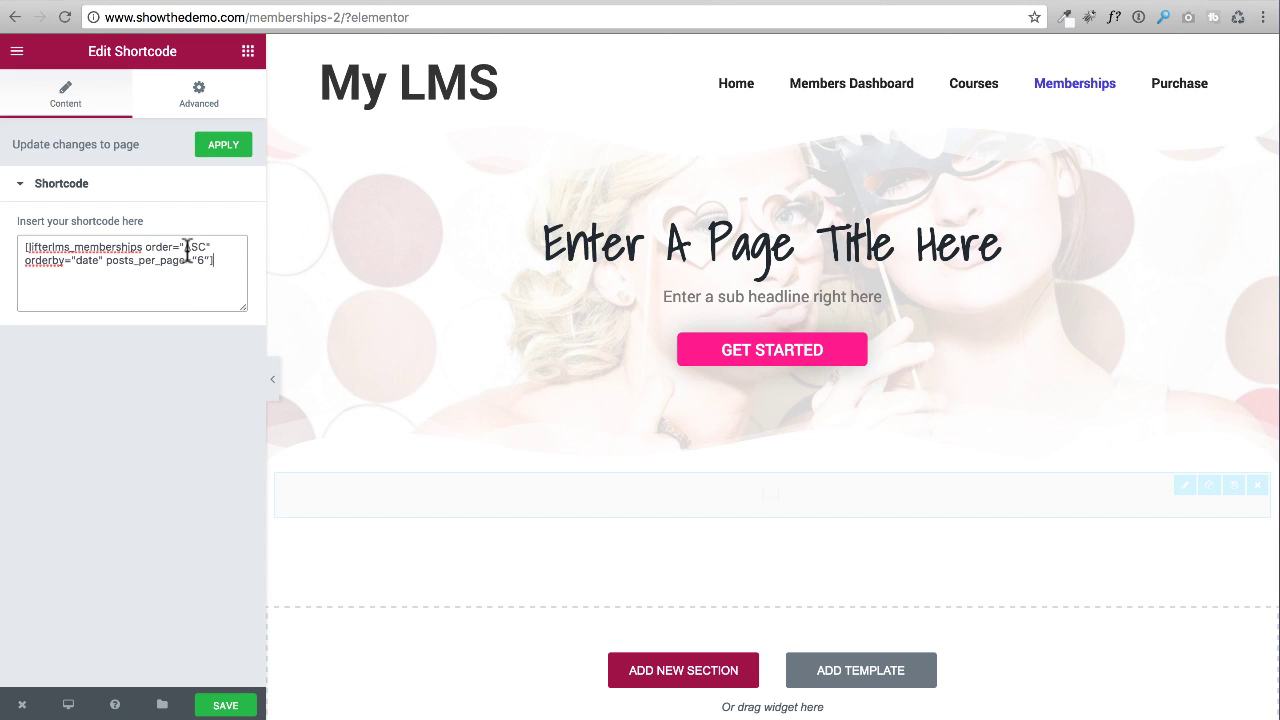
left_click(220, 148)
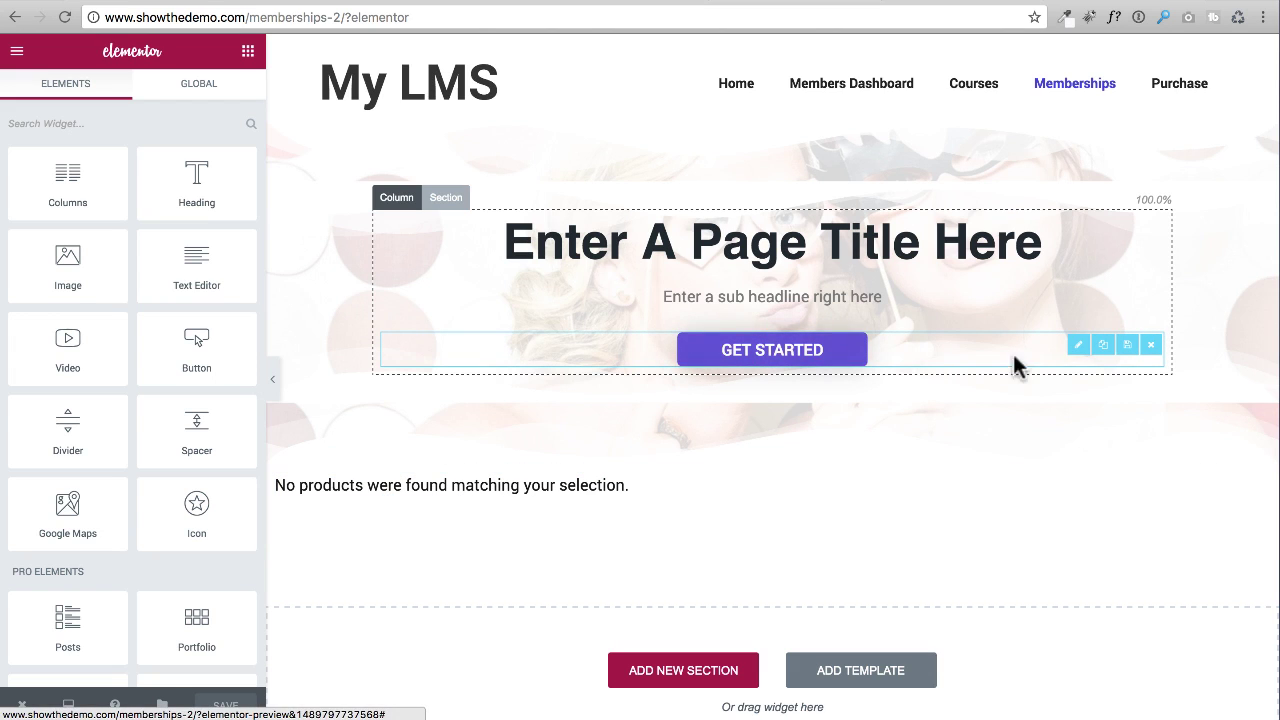
Delete the Get Started button from the Memberships header and change the header title to "Ready To Join"
left_click(1151, 345)
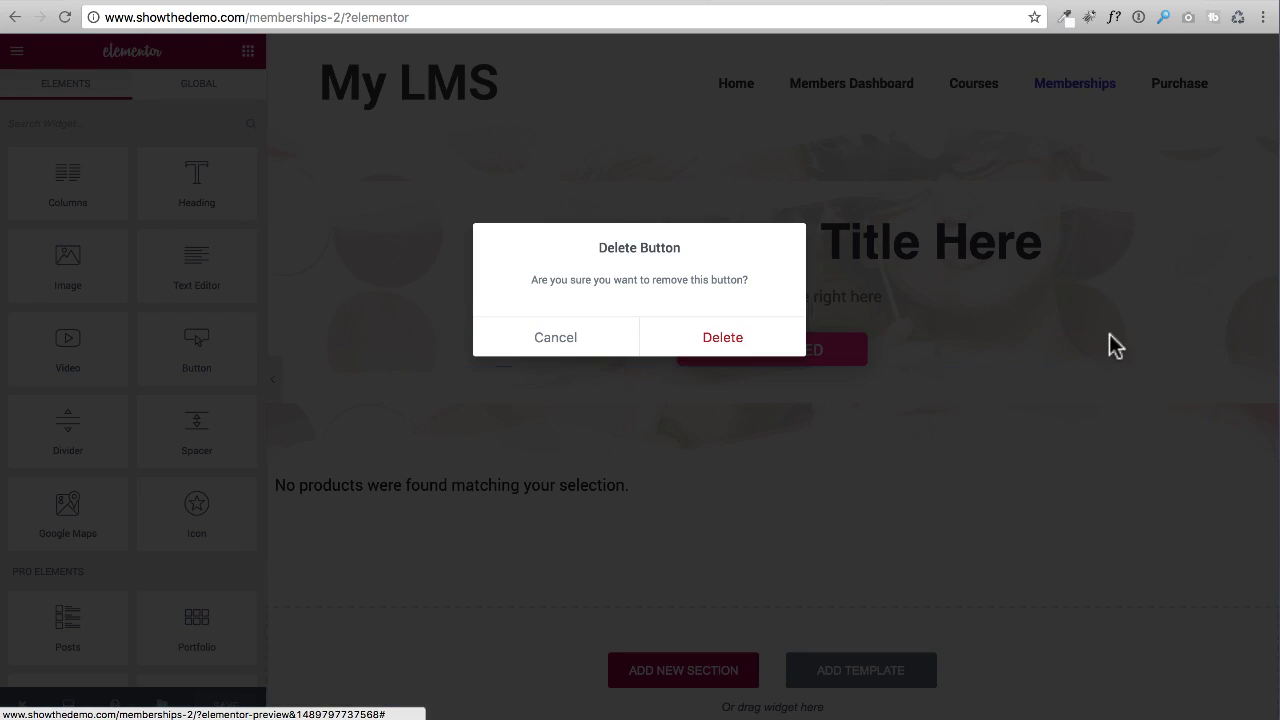
left_click(720, 335)
left_click(686, 234)
triple_click(186, 229)
type("Ready To Join")
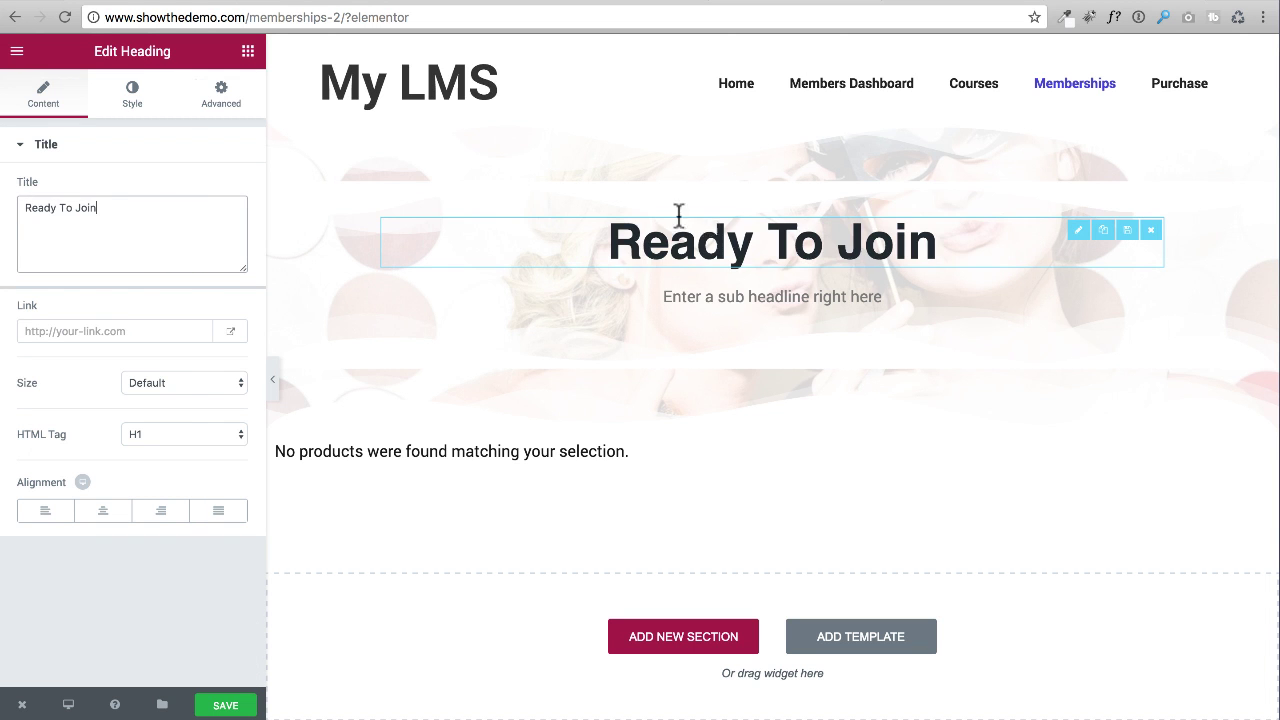
Change the header's sub headline to "thrilled to have you as part of the group"
left_click(791, 289)
key("ctrl+a")
type("thrilled to have you as part of the group")
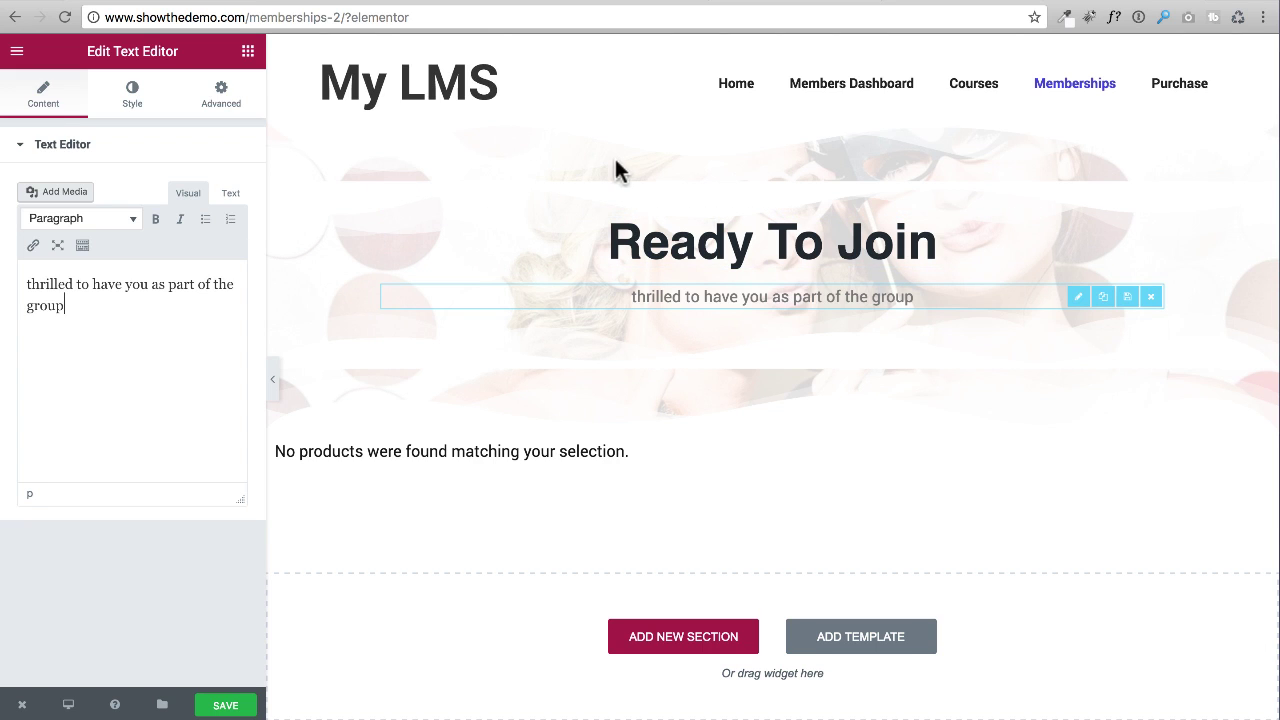
Set the top margin of the Memberships page's header section to 0
left_click(438, 201)
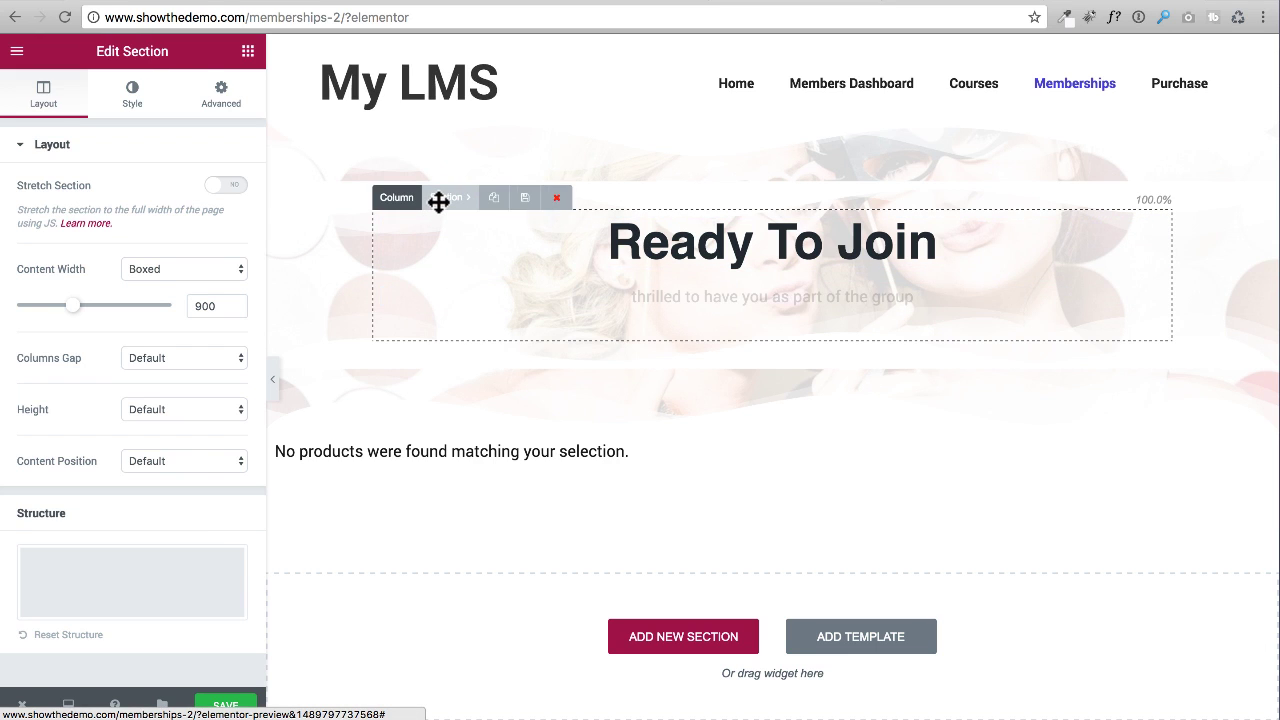
left_click(208, 100)
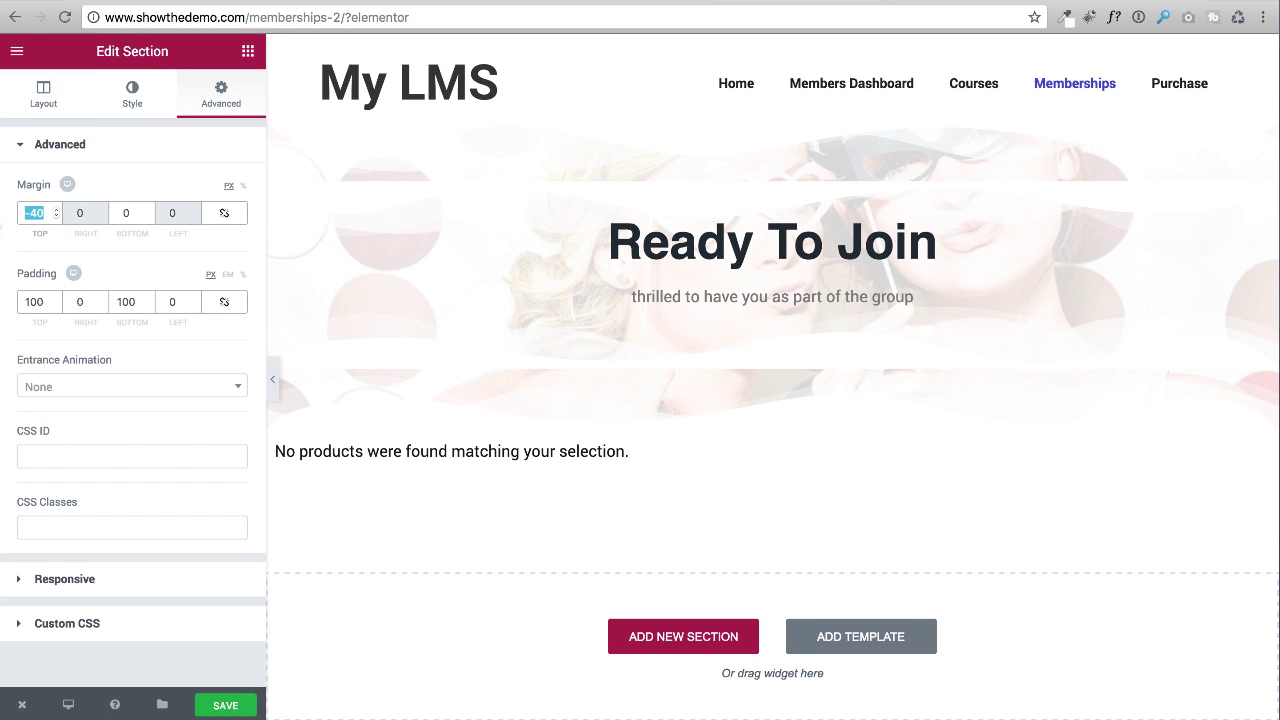
type("0")
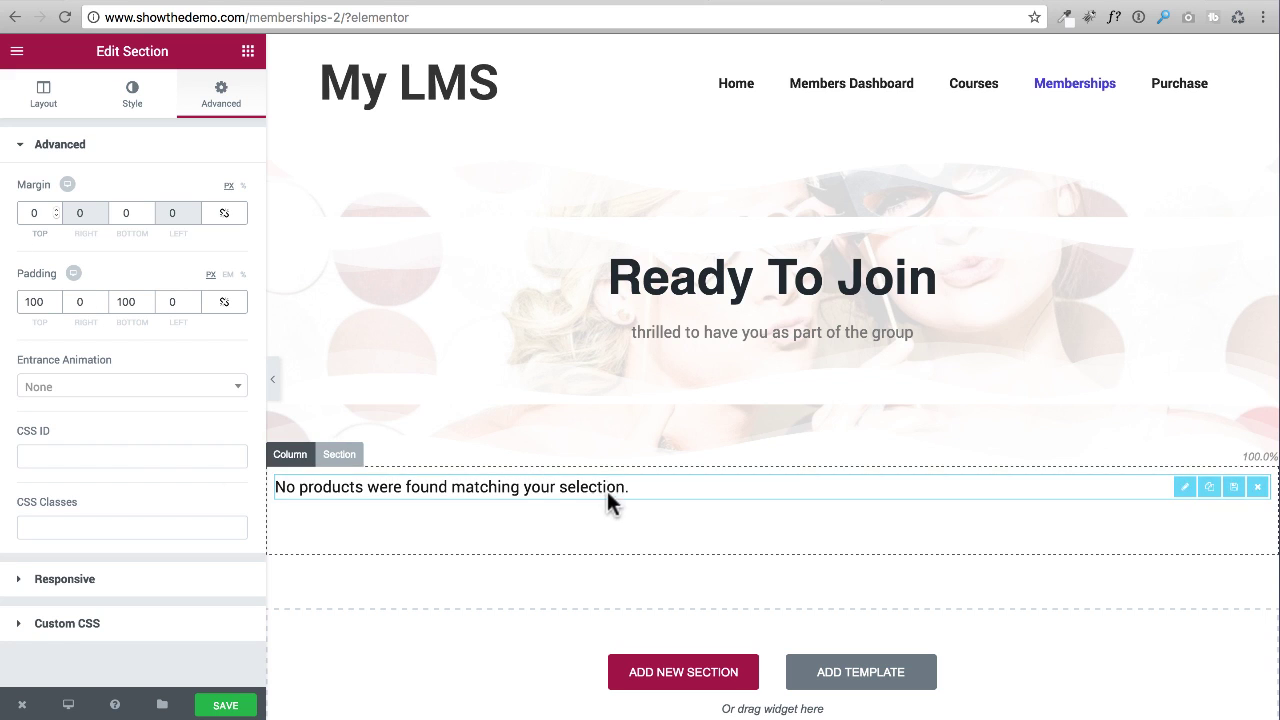
Set the memberships listing section's top and bottom margins to 50 px and save the page
left_click(337, 455)
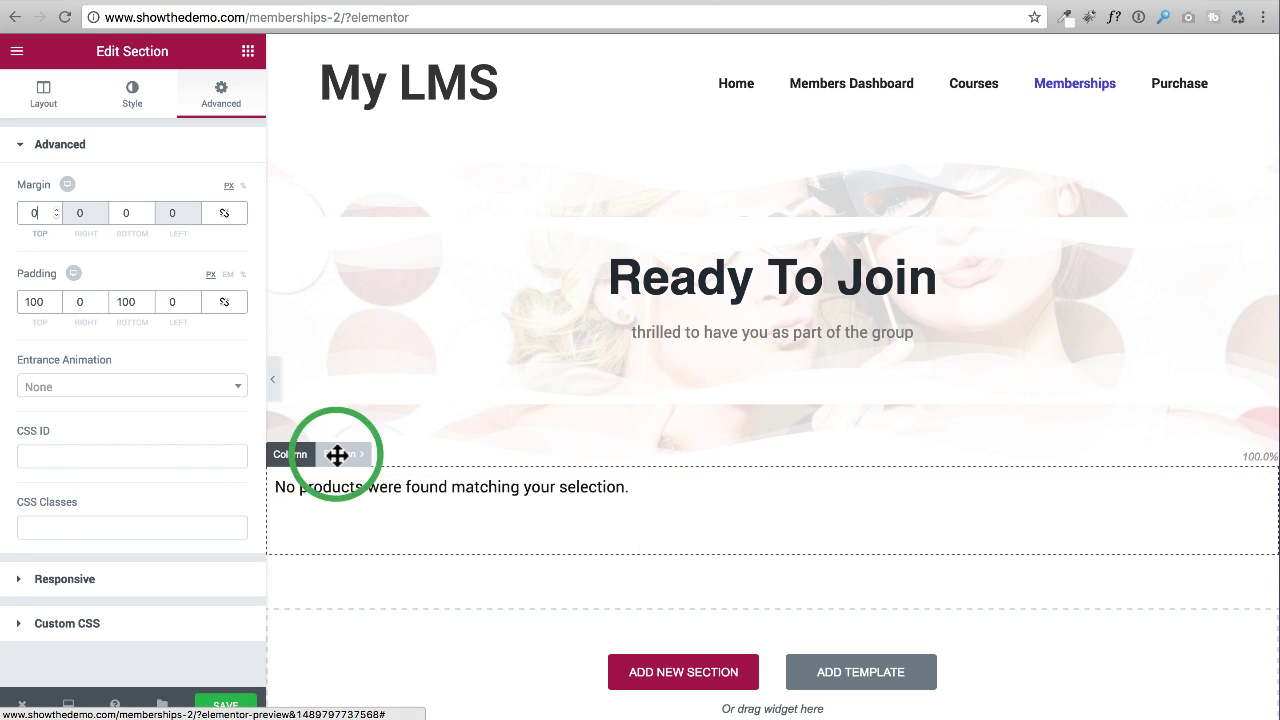
left_click(222, 113)
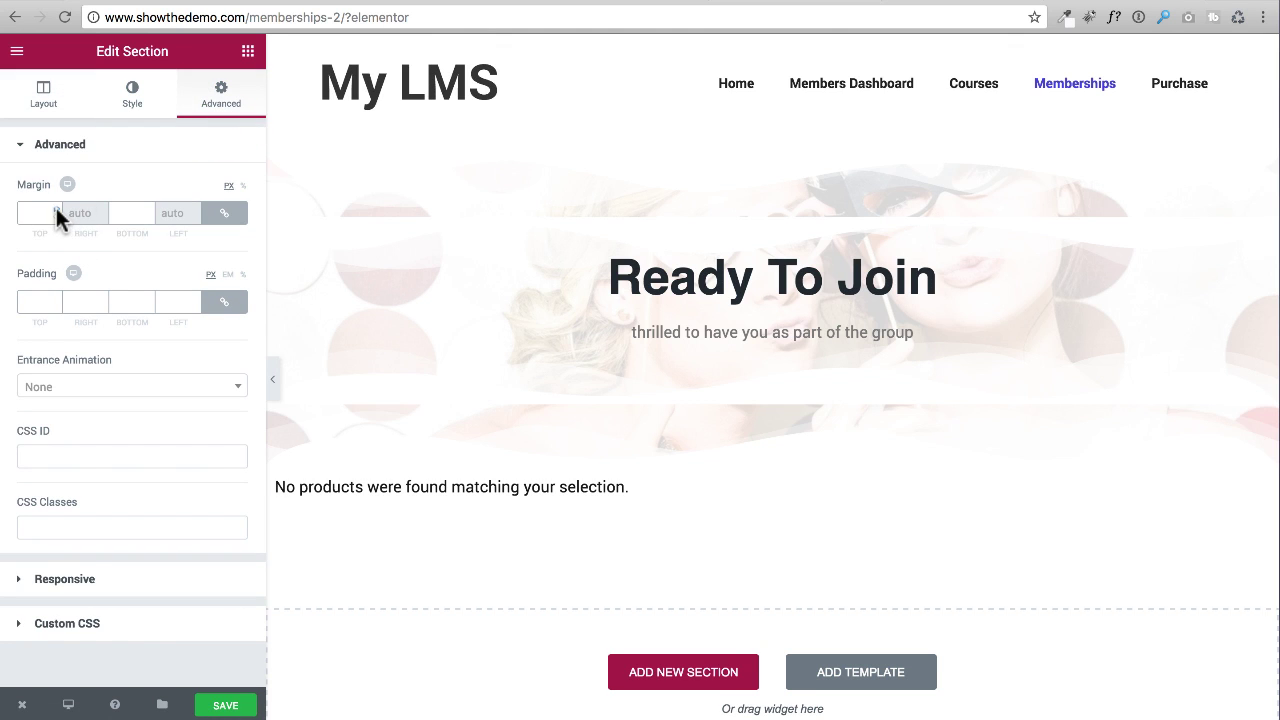
left_click_drag(56, 207, 56, 205)
left_click(222, 704)
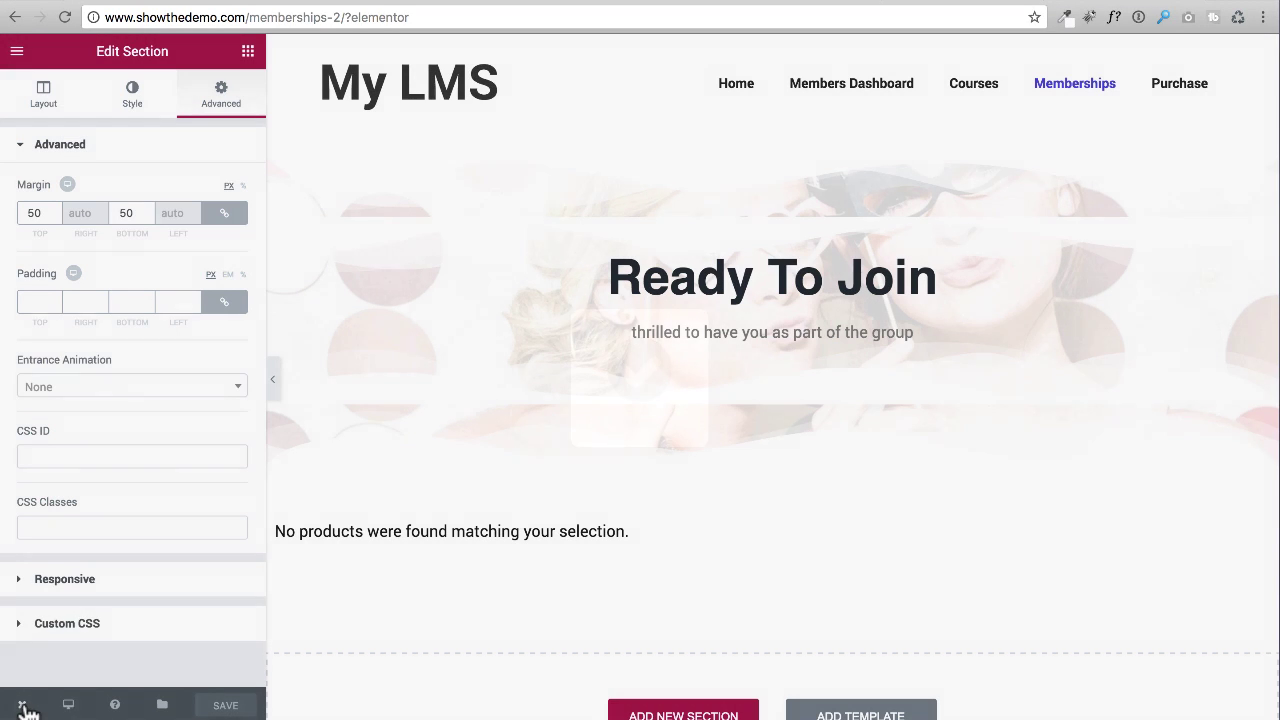
Leave the Elementor editor for the live site and review the Members Dashboard page
mouse_move(22, 705)
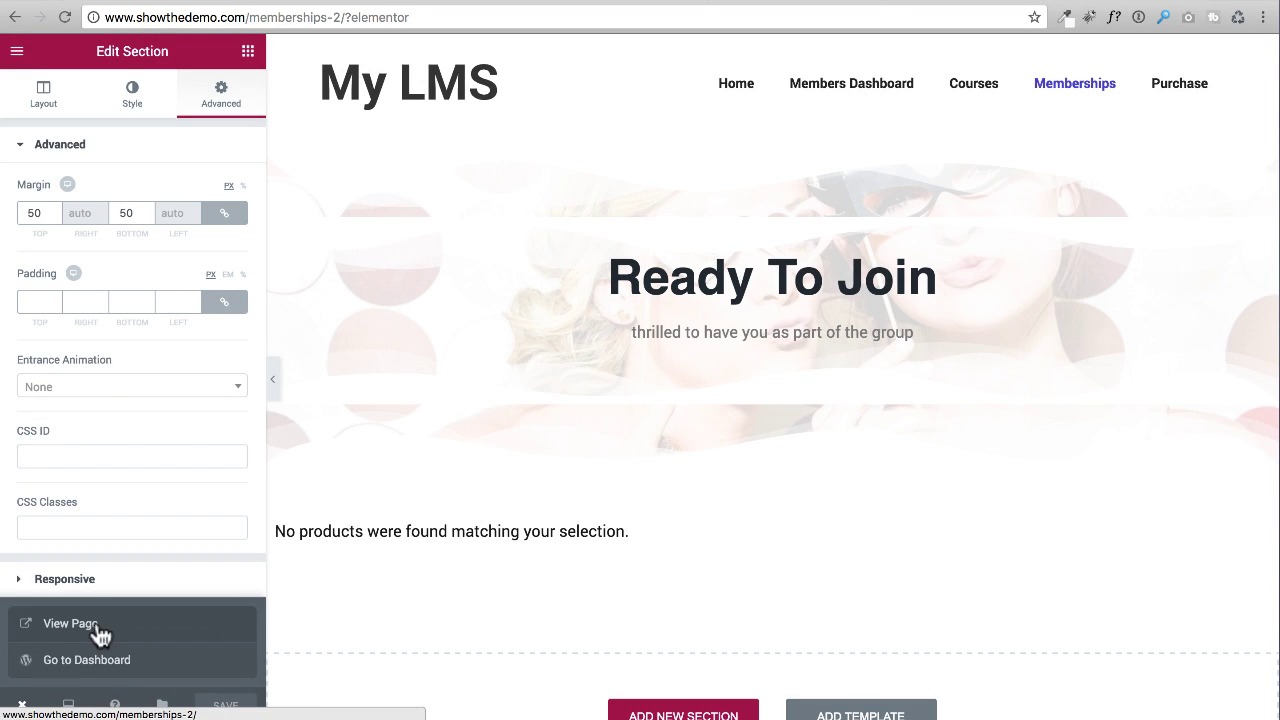
left_click(70, 623)
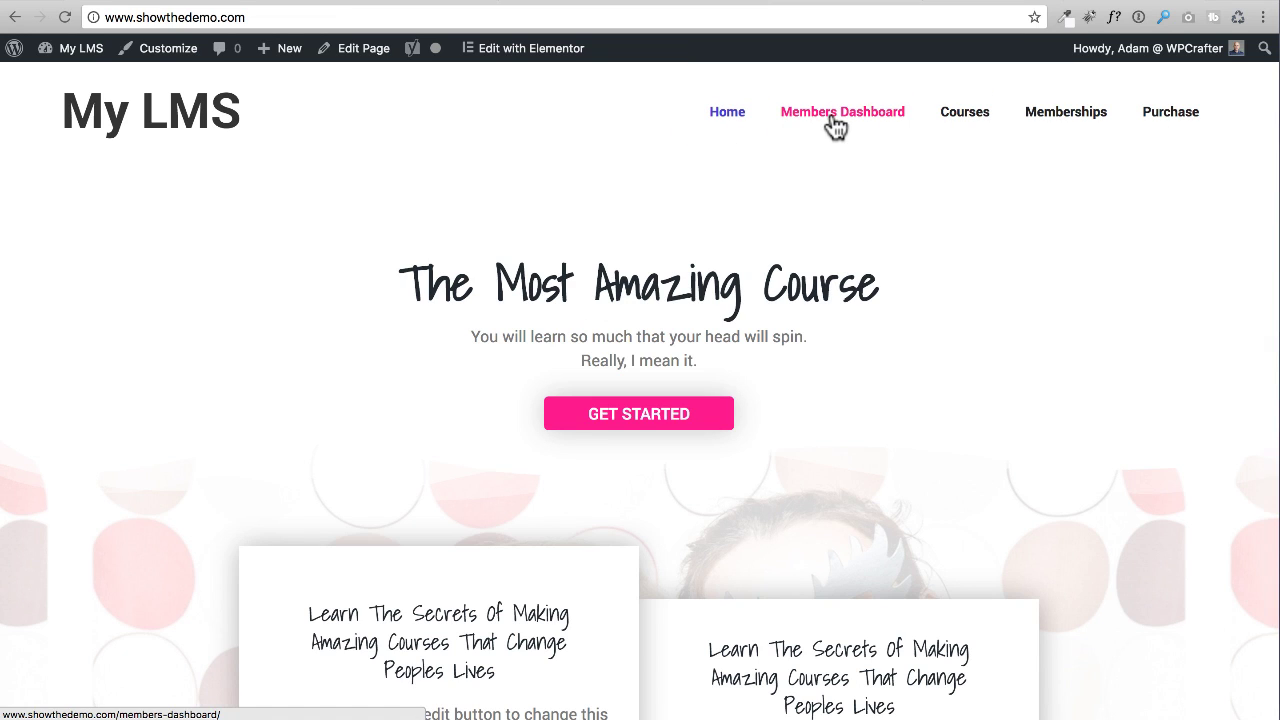
left_click(836, 123)
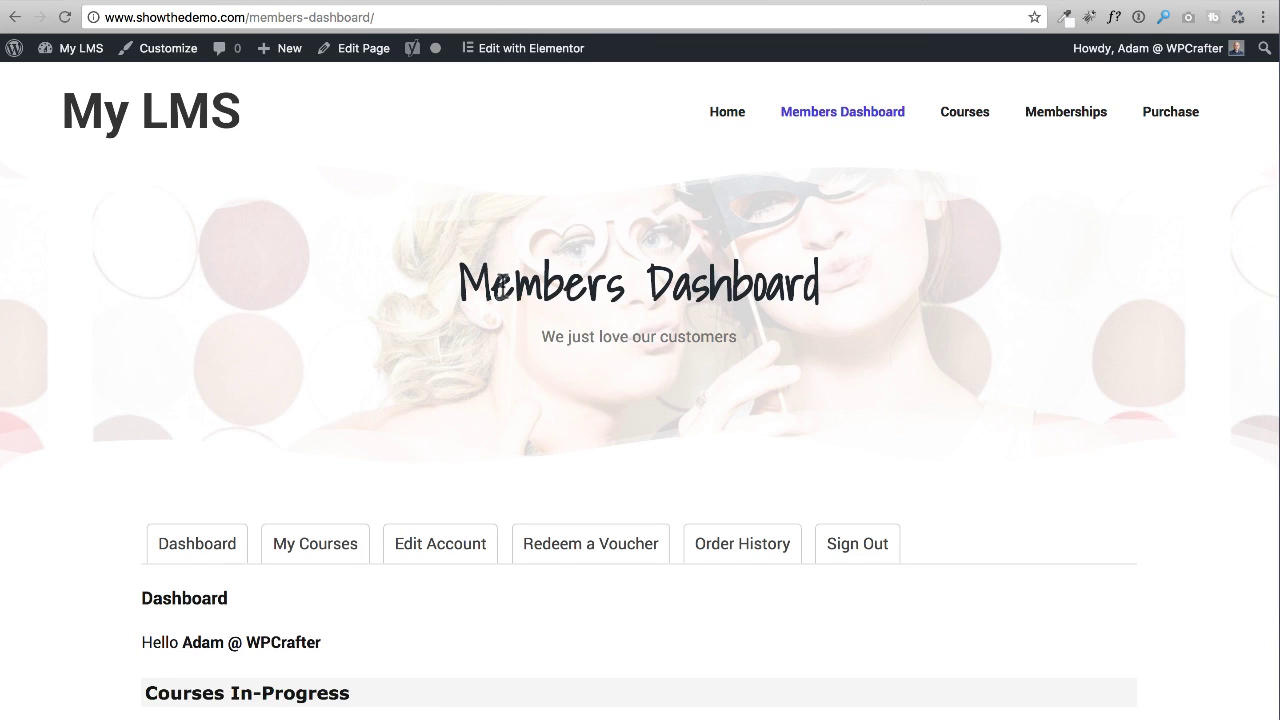
scroll(357, 380, "down", 5)
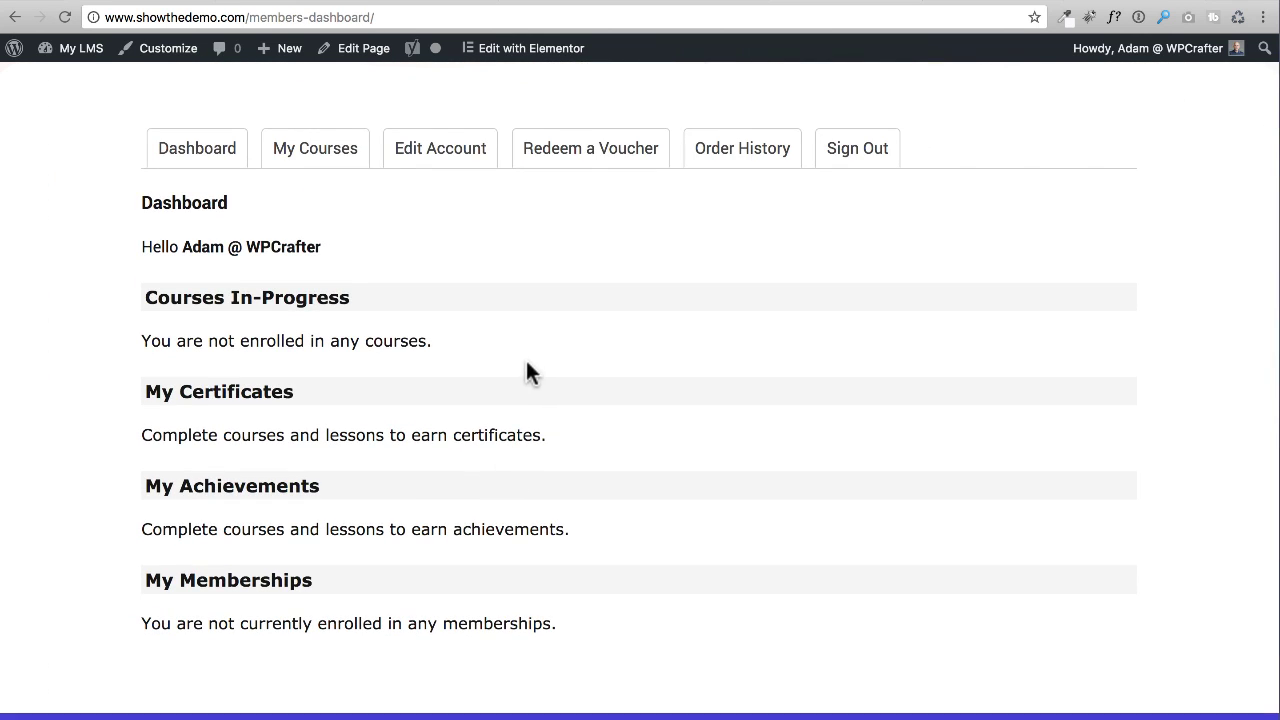
scroll(757, 316, "up", 5)
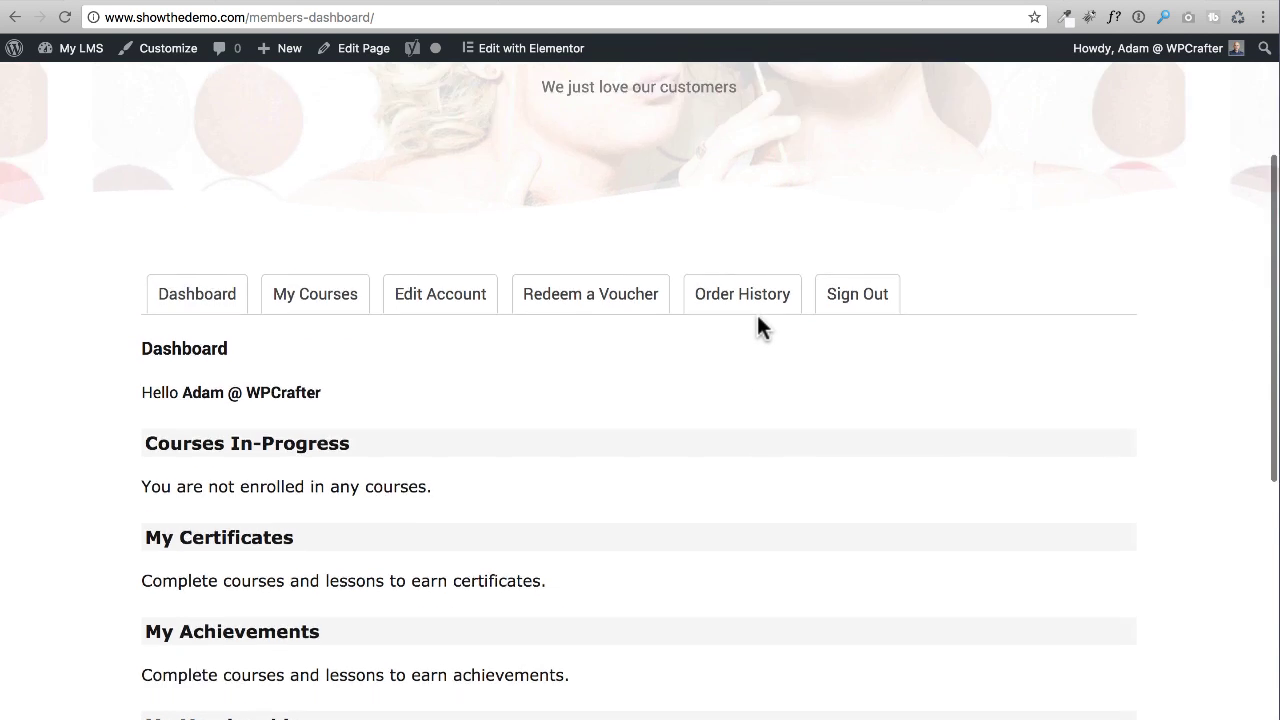
Review the live Courses, Memberships and Purchase pages
left_click(965, 115)
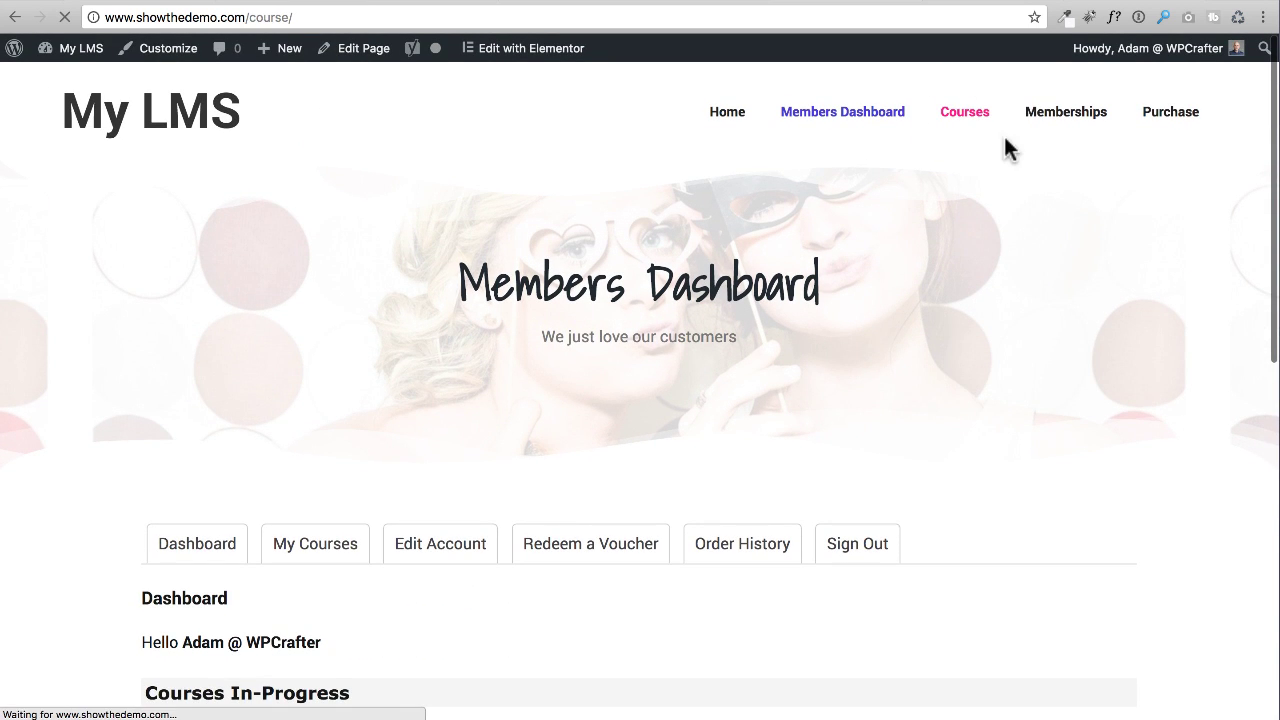
scroll(691, 354, "down", 5)
scroll(306, 363, "up", 5)
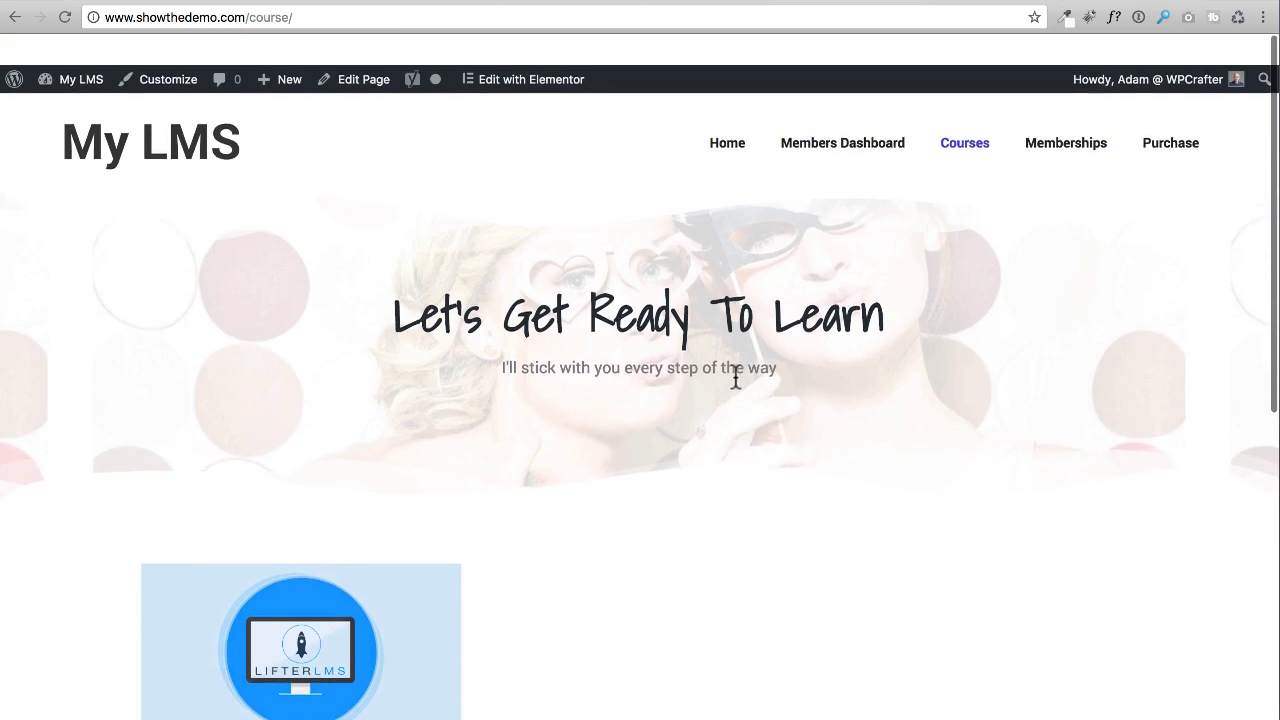
left_click(1066, 115)
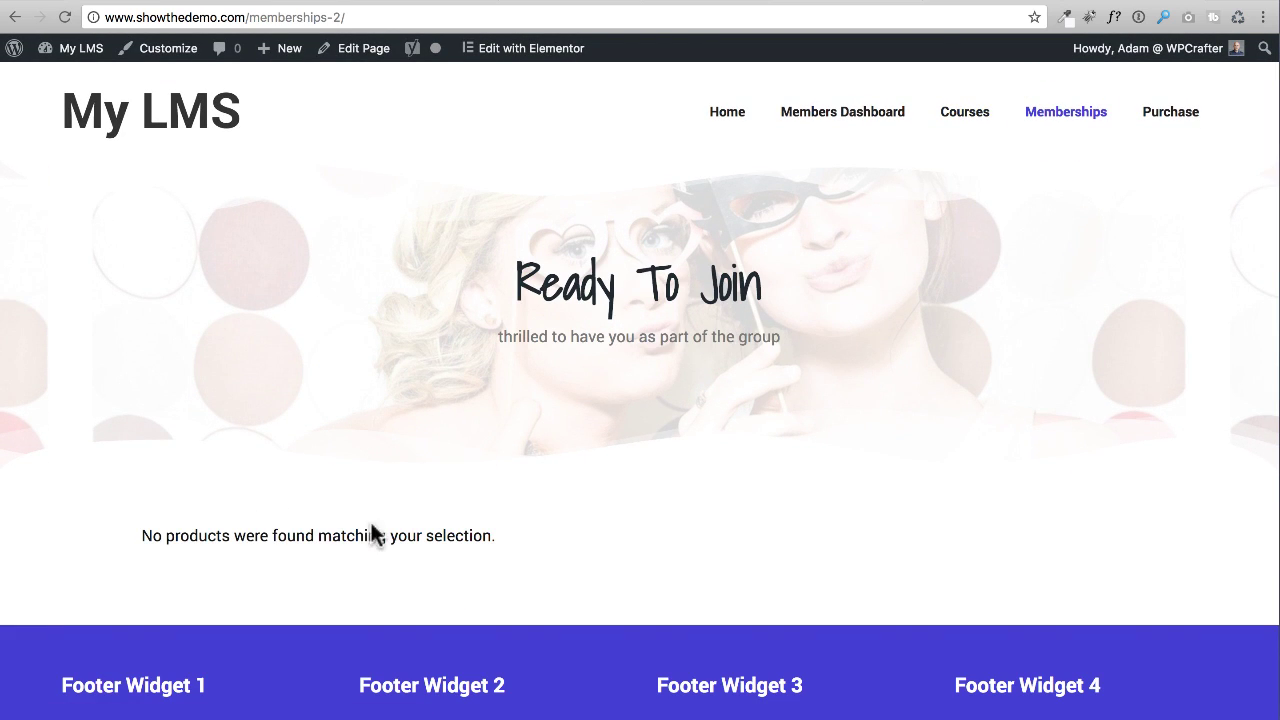
left_click(1172, 116)
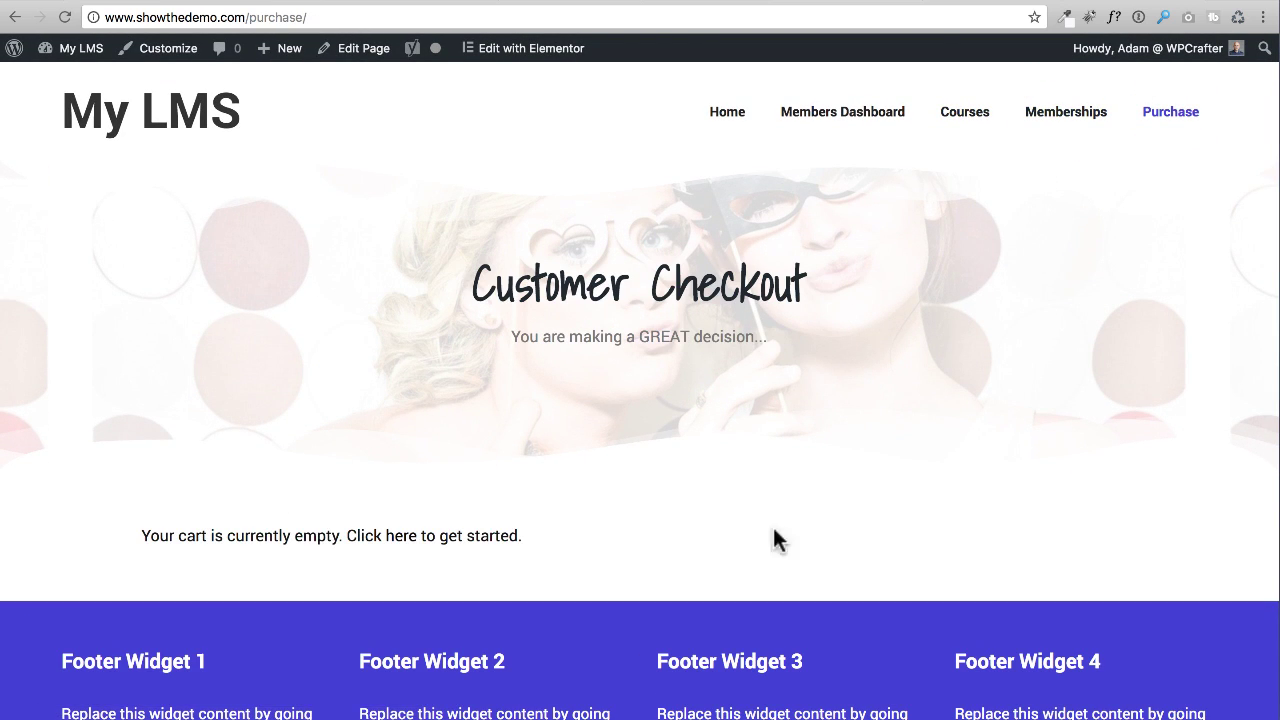
Open the course "How to Build a Learning Management System with LifterLMS" from the Courses page and start enrolling in its Free plan
left_click(966, 114)
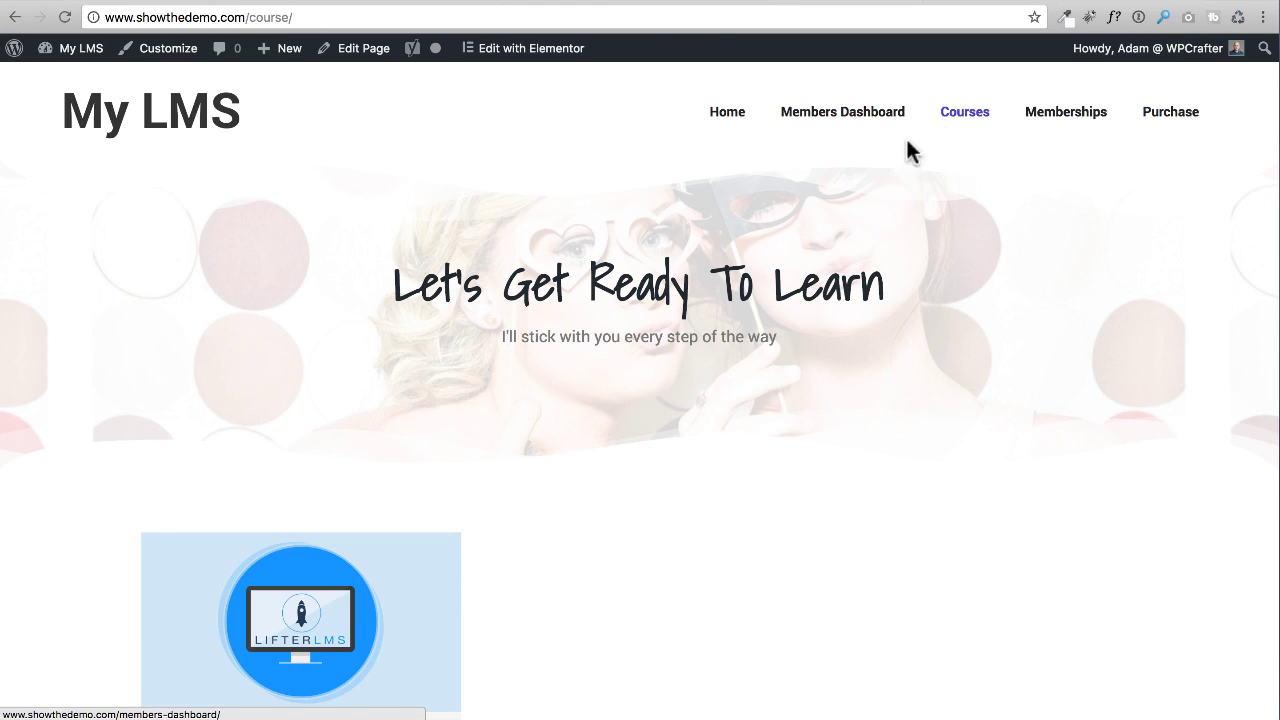
scroll(487, 380, "down", 5)
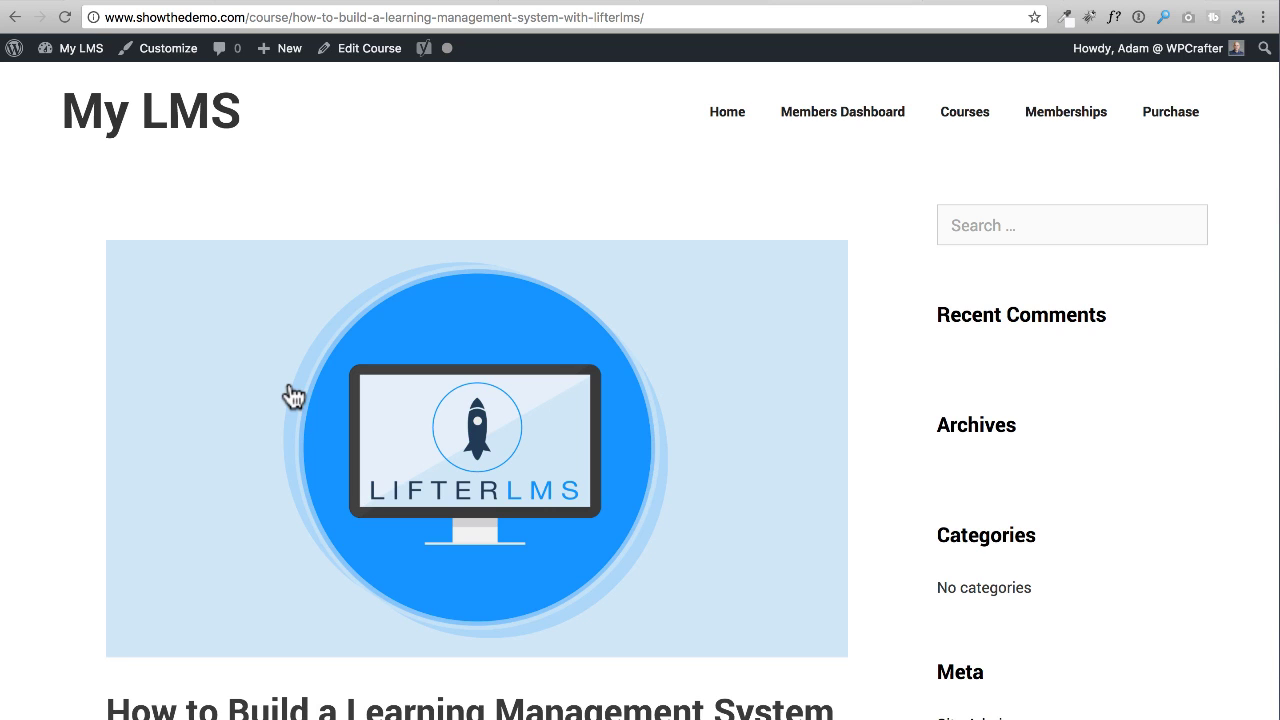
scroll(367, 387, "down", 6)
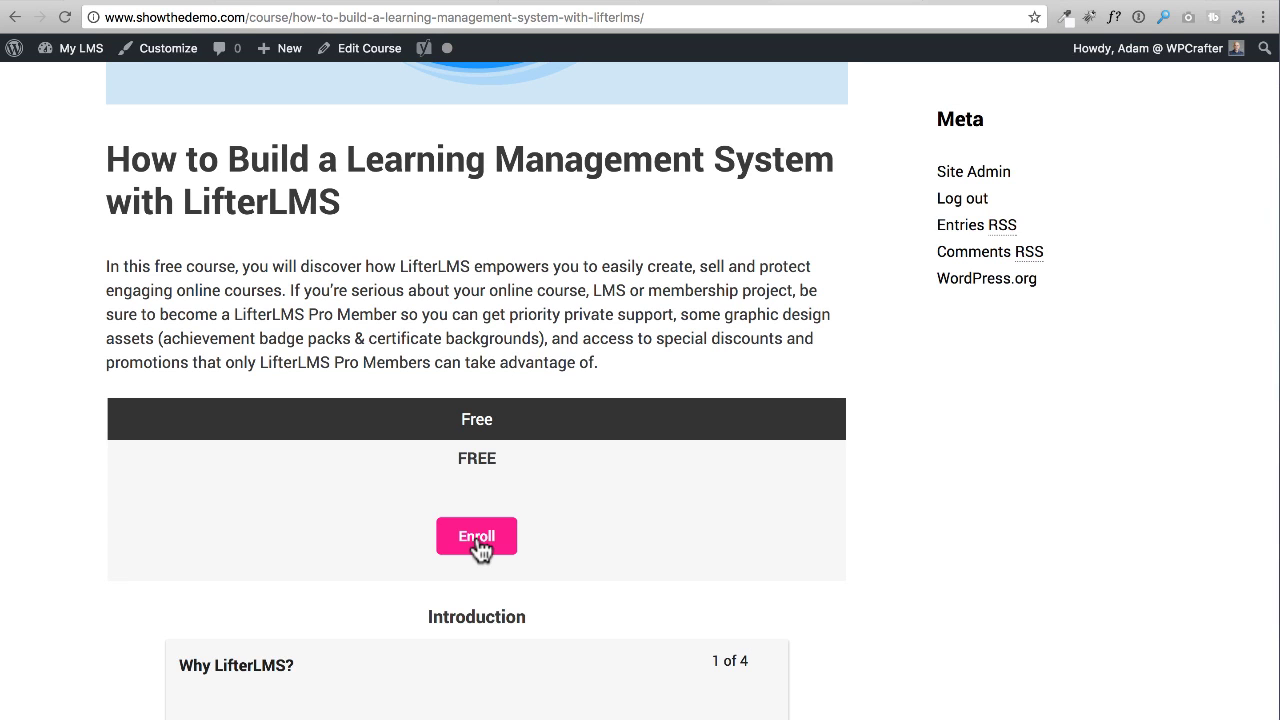
left_click(477, 540)
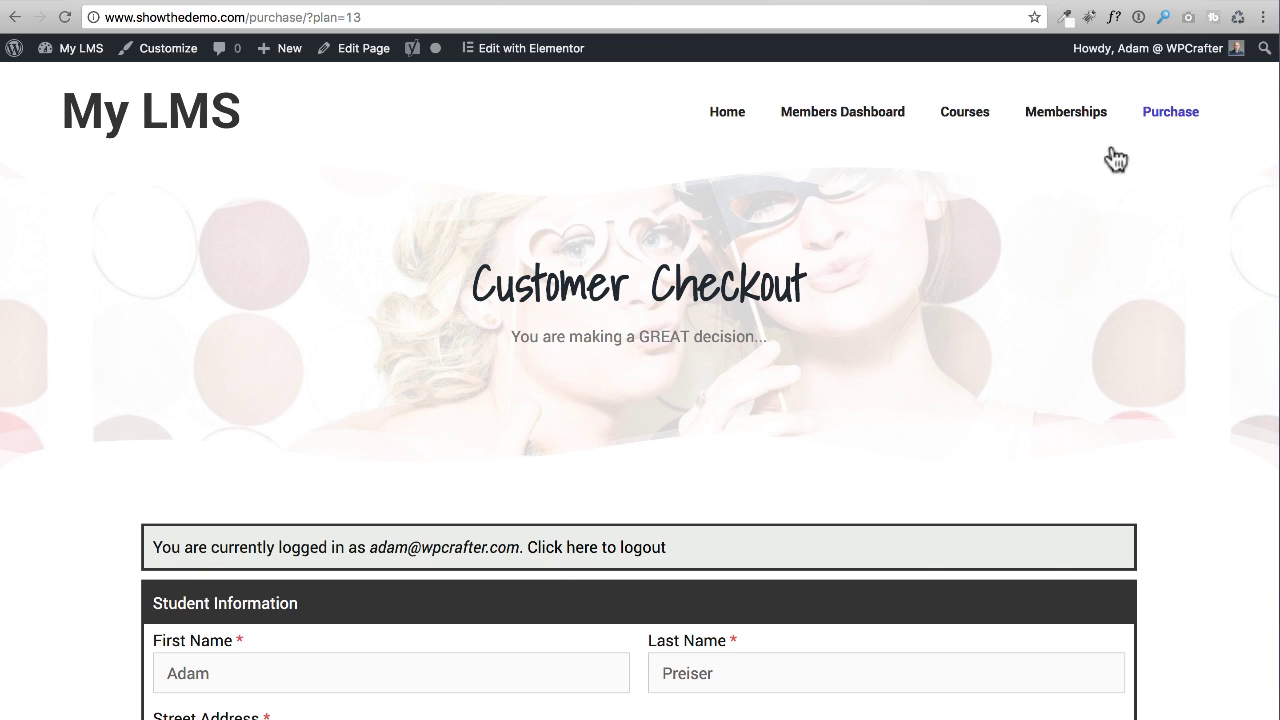
Examine the Customer Checkout page from the login notice and Student Information form down to the Enrollment Confirmation section
scroll(674, 290, "down", 1)
scroll(674, 290, "down", 9)
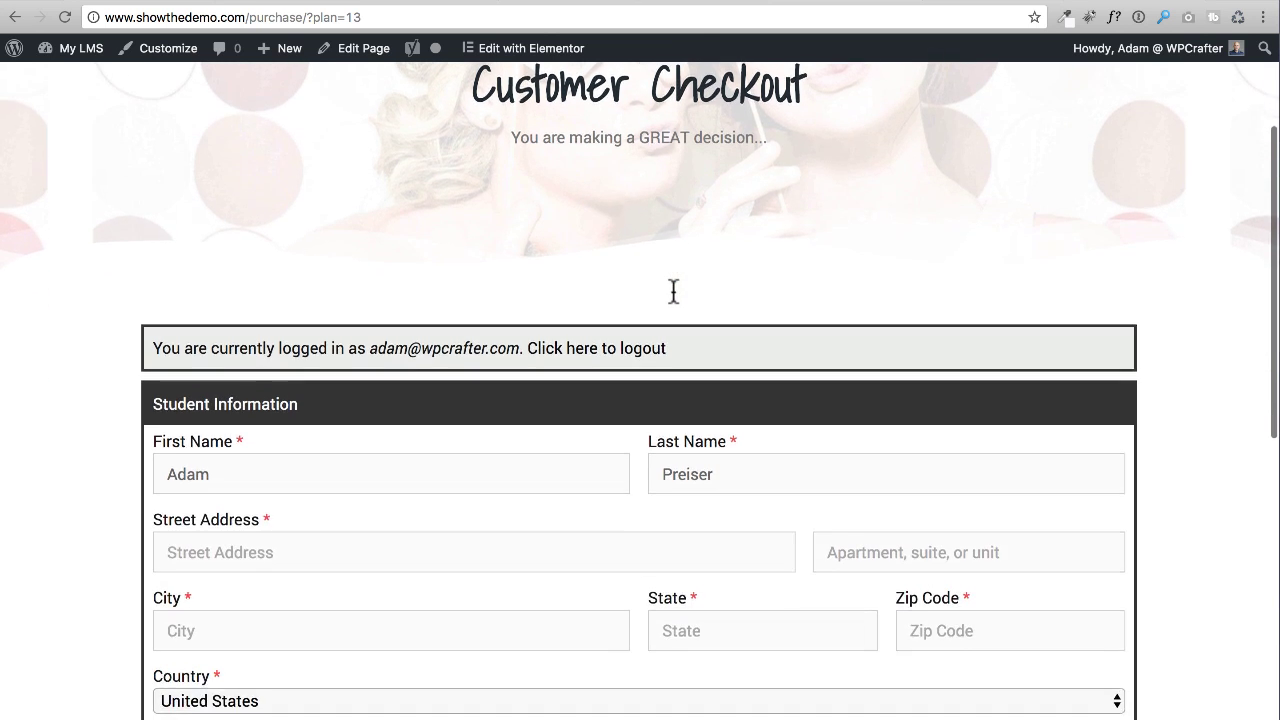
scroll(674, 290, "down", 2)
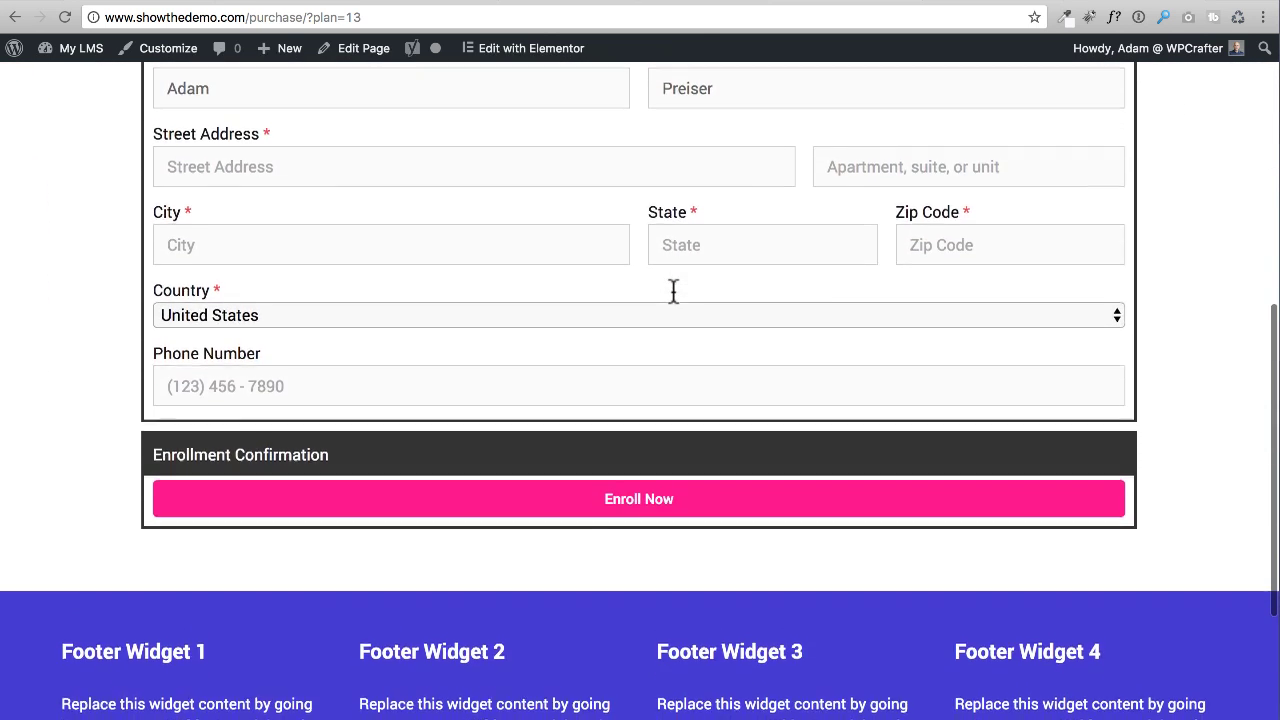
scroll(674, 290, "up", 4)
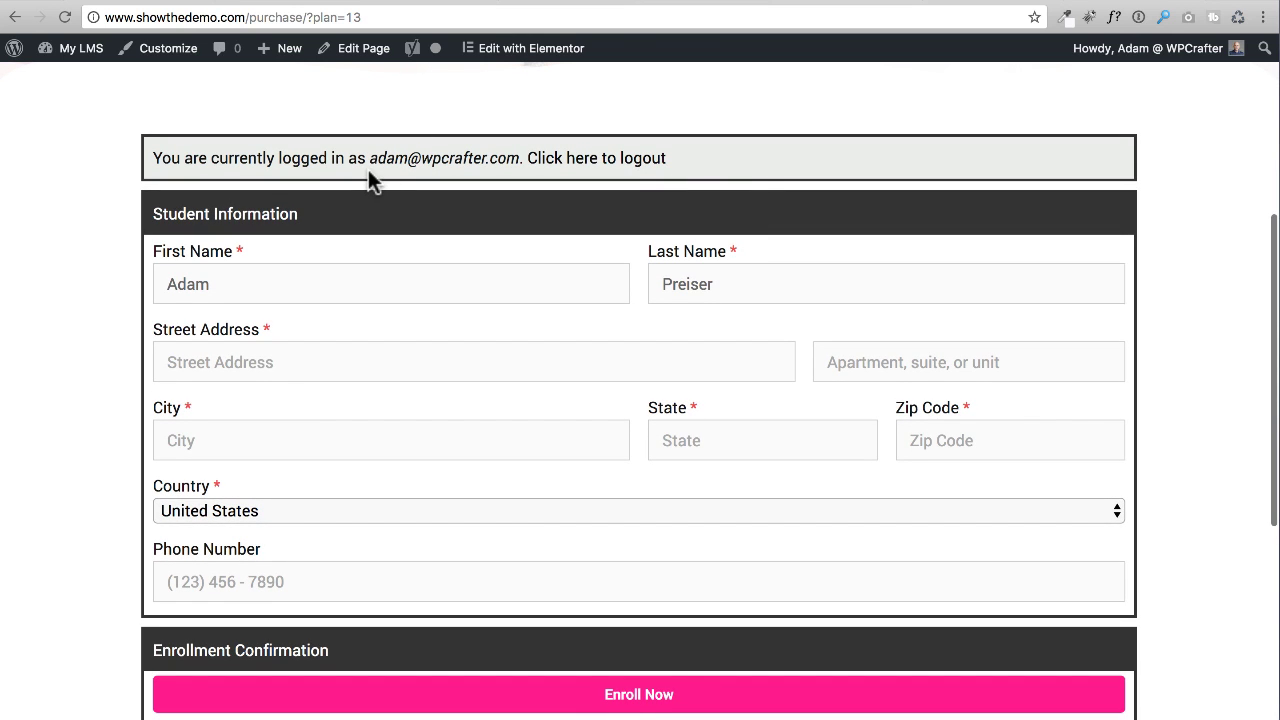
scroll(656, 310, "up", 2)
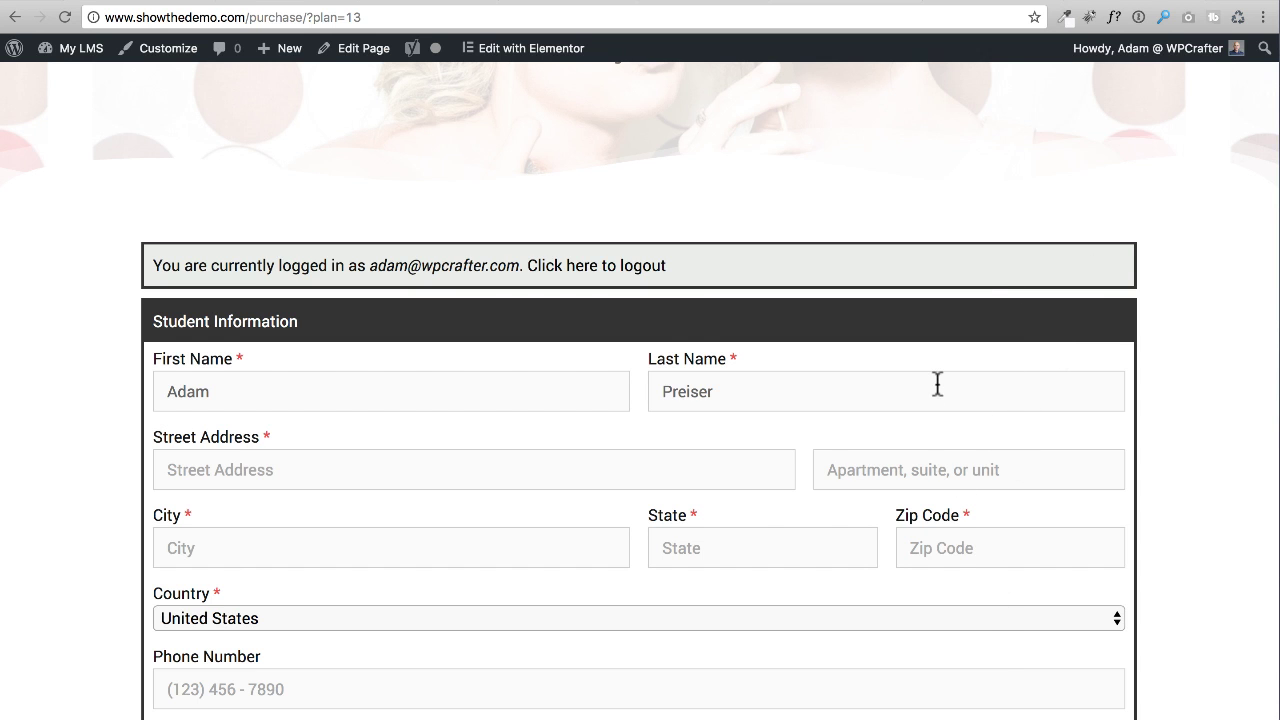
scroll(937, 384, "up", 2)
scroll(937, 384, "down", 4)
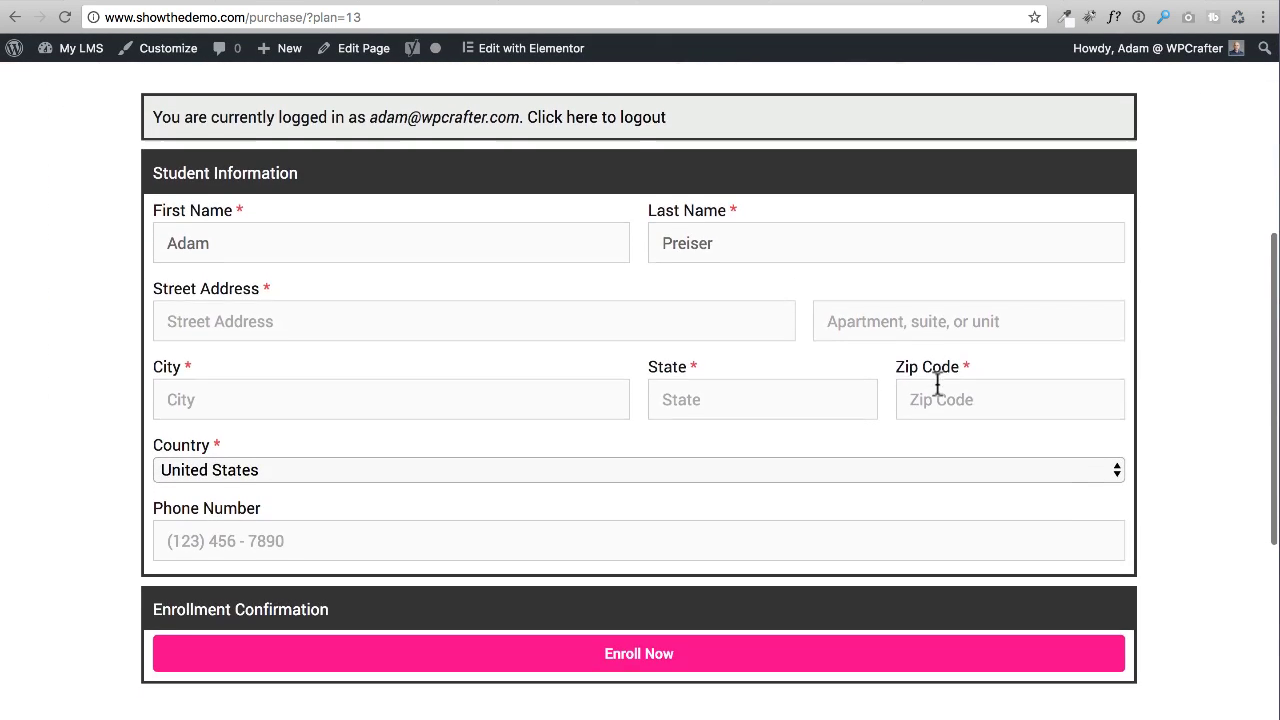
Check the zip code, street address, city and state fields, then look over the whole checkout page layout again
left_click(934, 390)
scroll(514, 366, "up", 2)
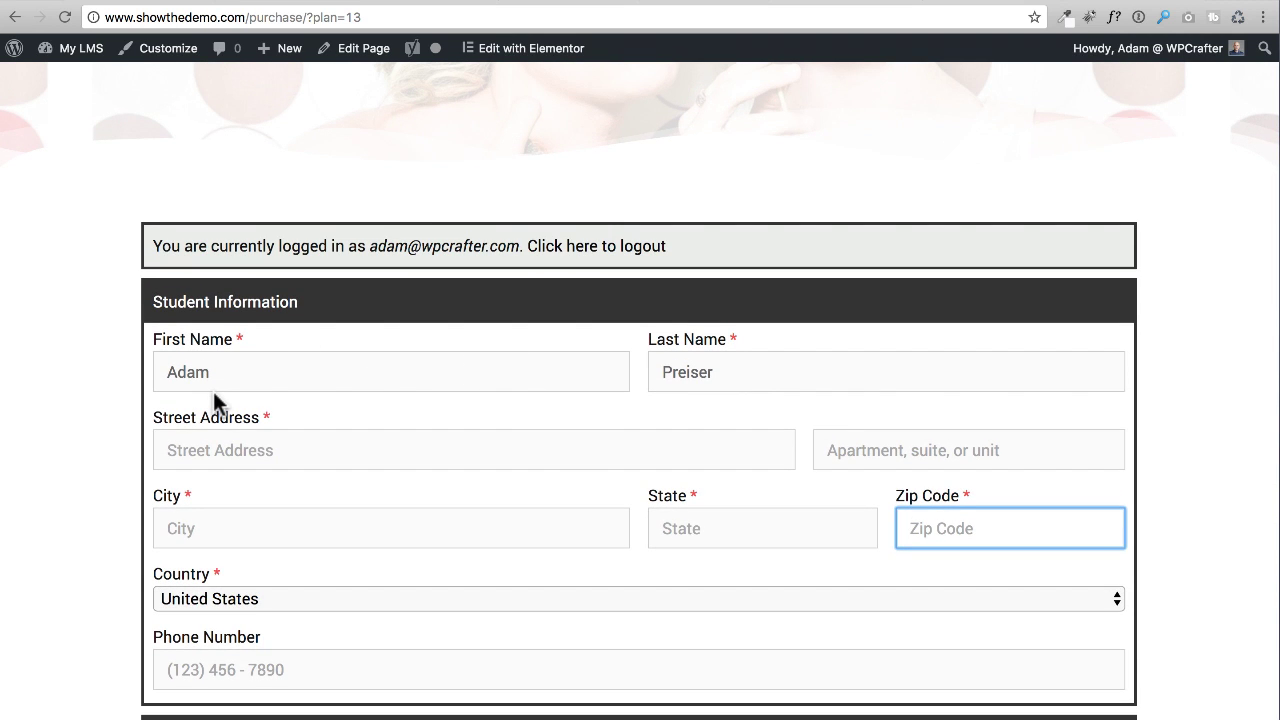
left_click(229, 451)
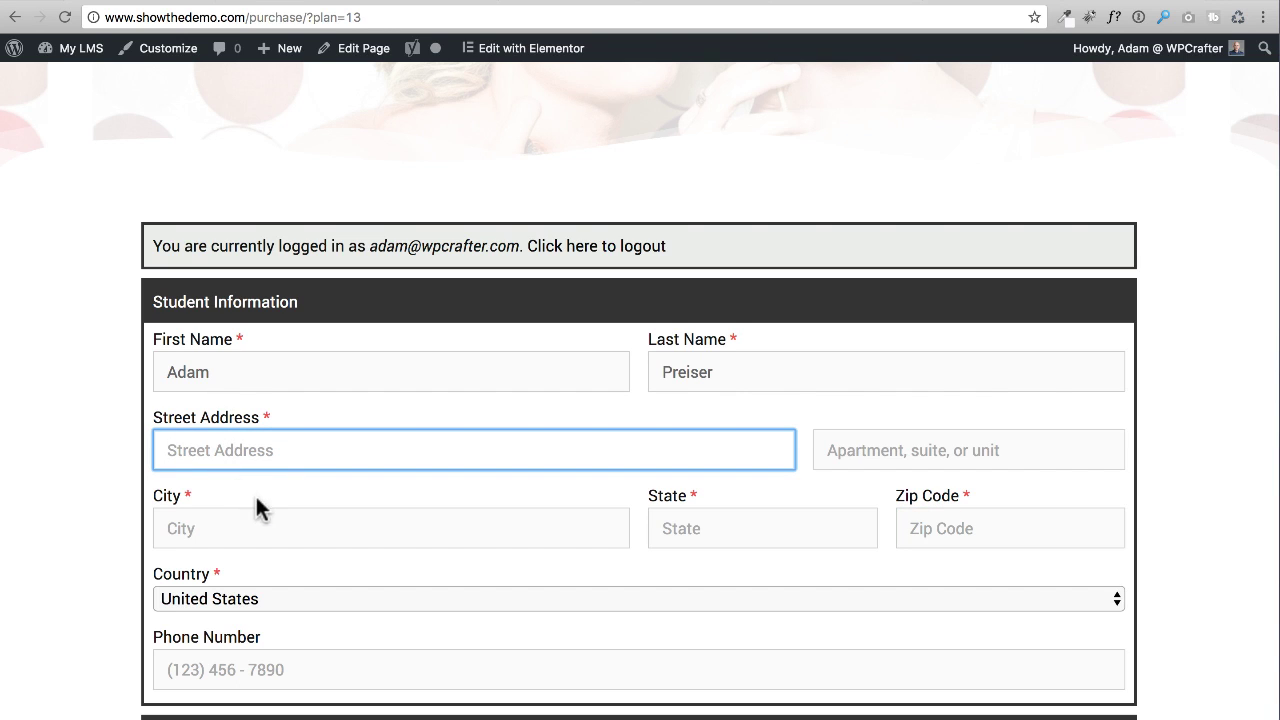
left_click(293, 518)
left_click(667, 527)
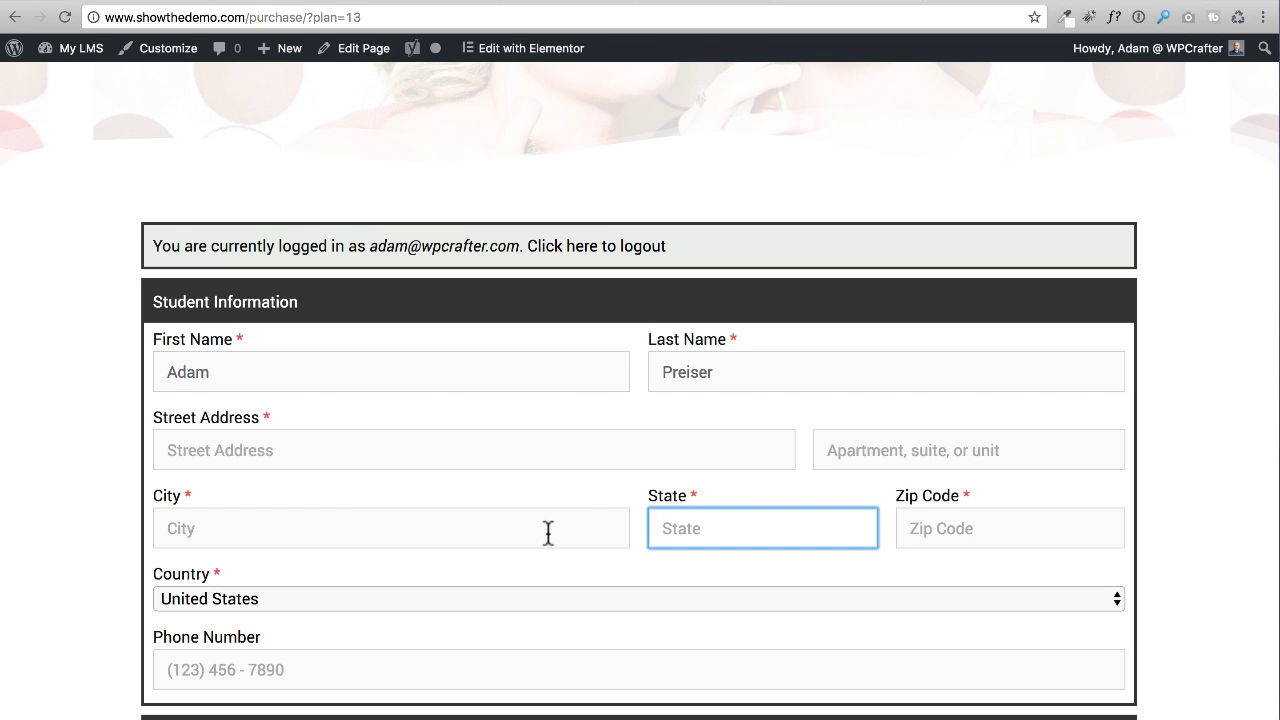
scroll(549, 529, "up", 1)
scroll(551, 525, "up", 5)
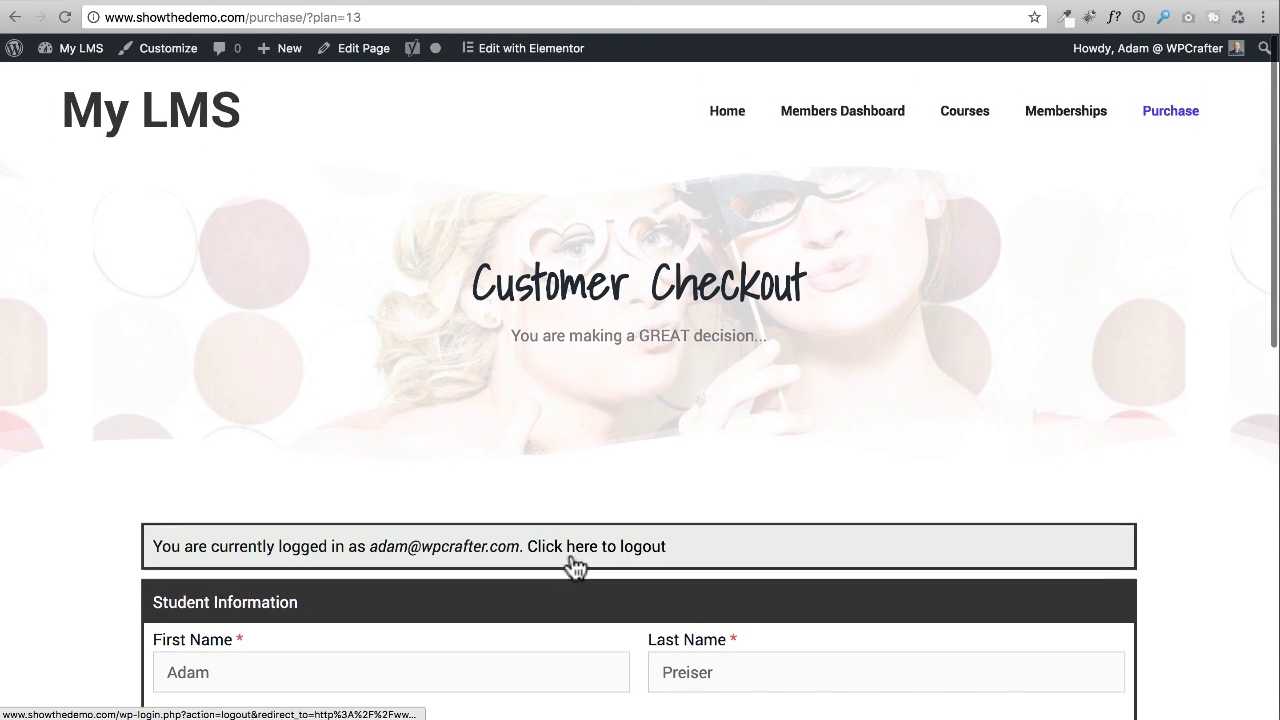
scroll(571, 563, "down", 3)
scroll(574, 556, "down", 3)
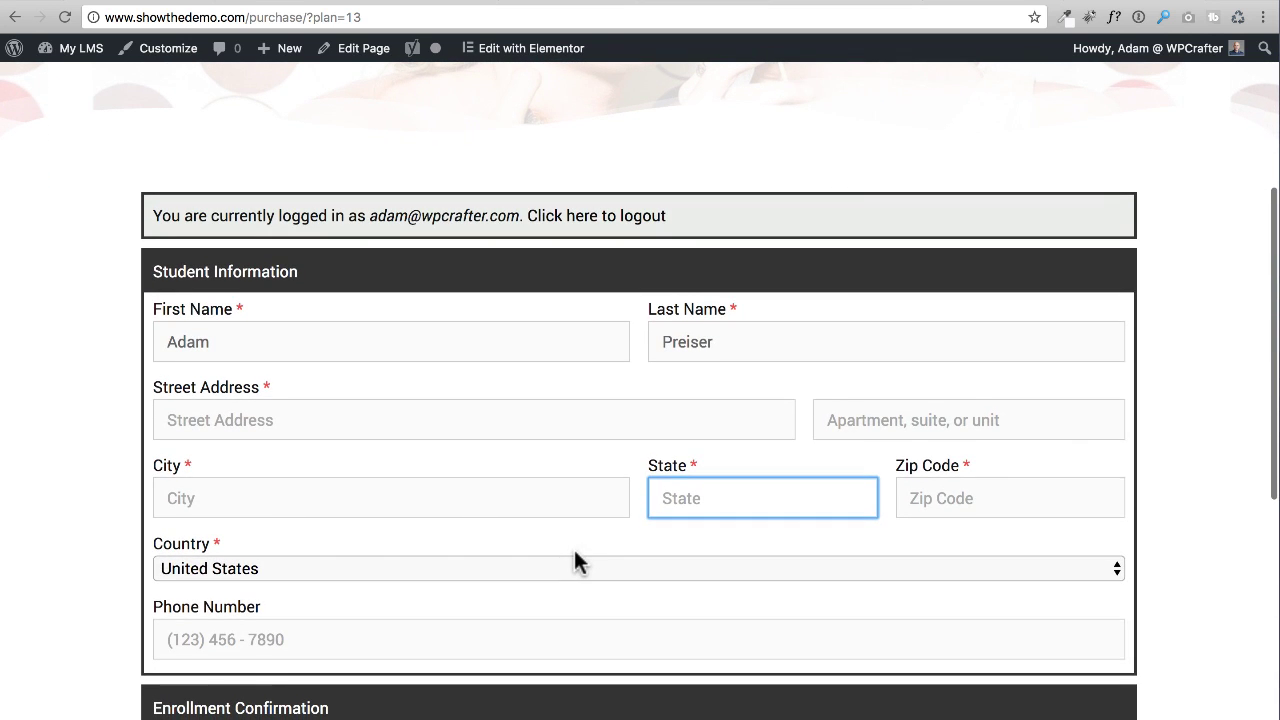
scroll(578, 553, "up", 6)
scroll(579, 556, "down", 10)
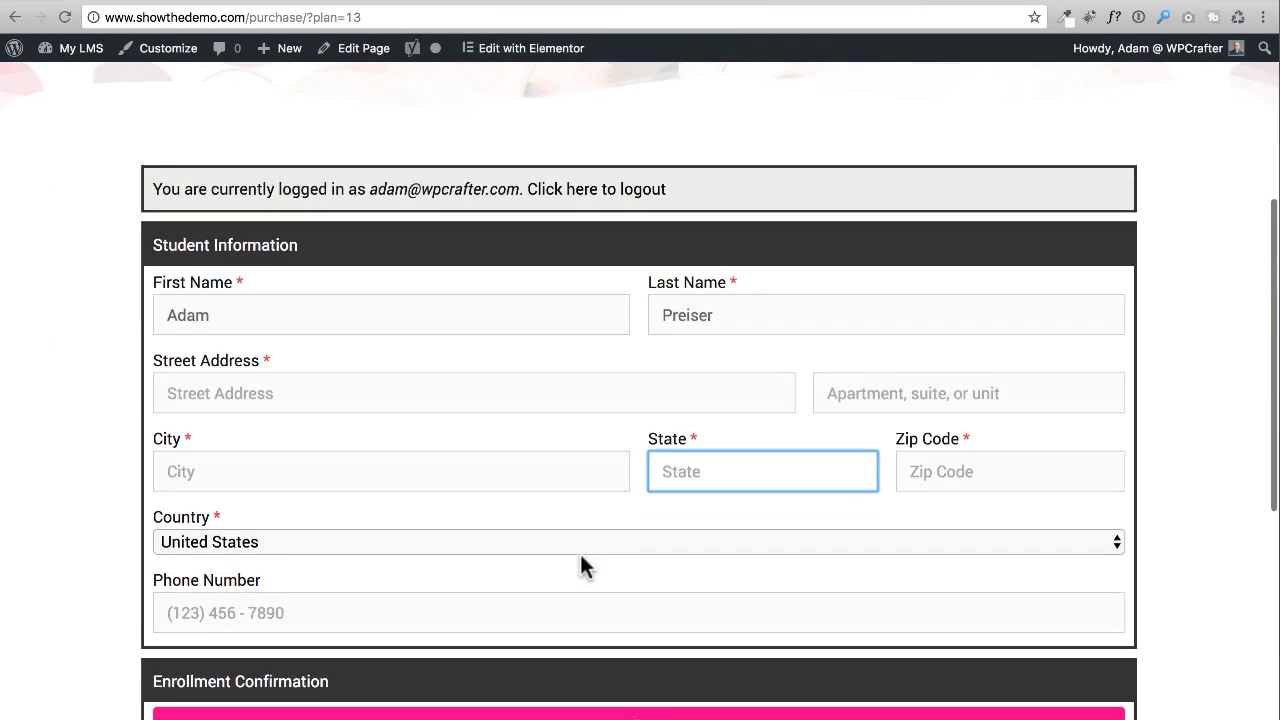
scroll(620, 572, "up", 9)
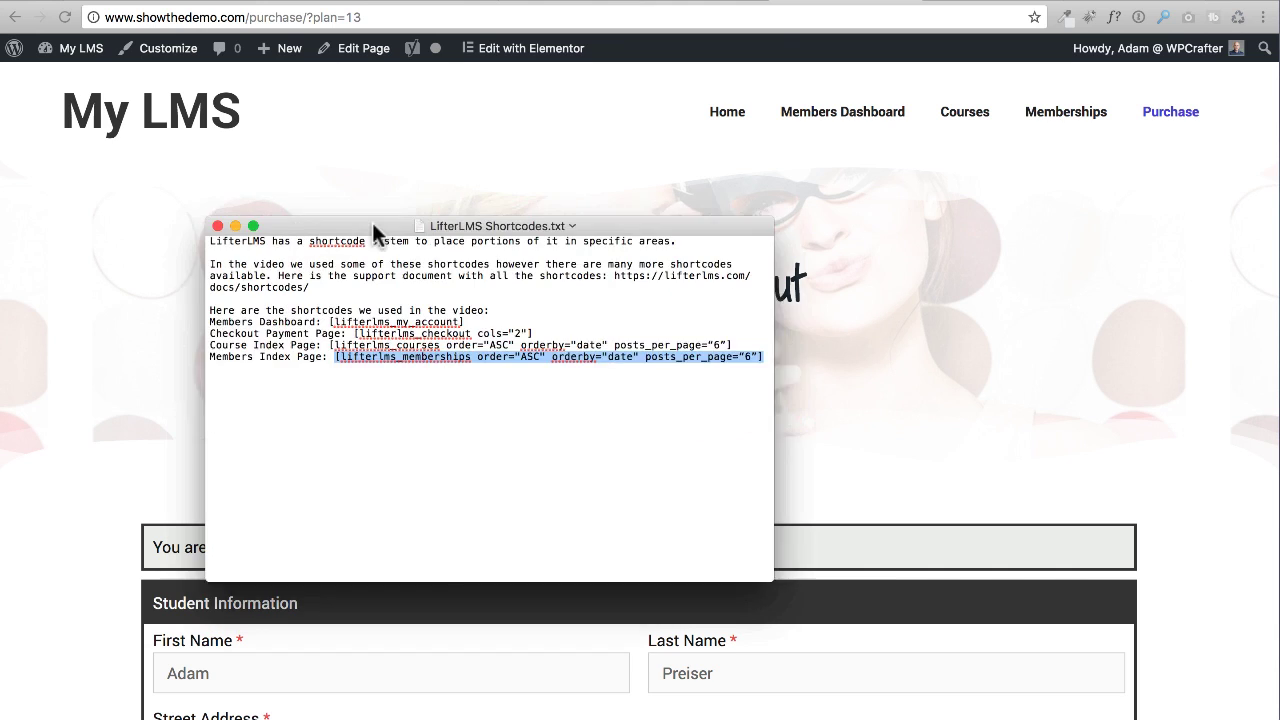
left_click(391, 335)
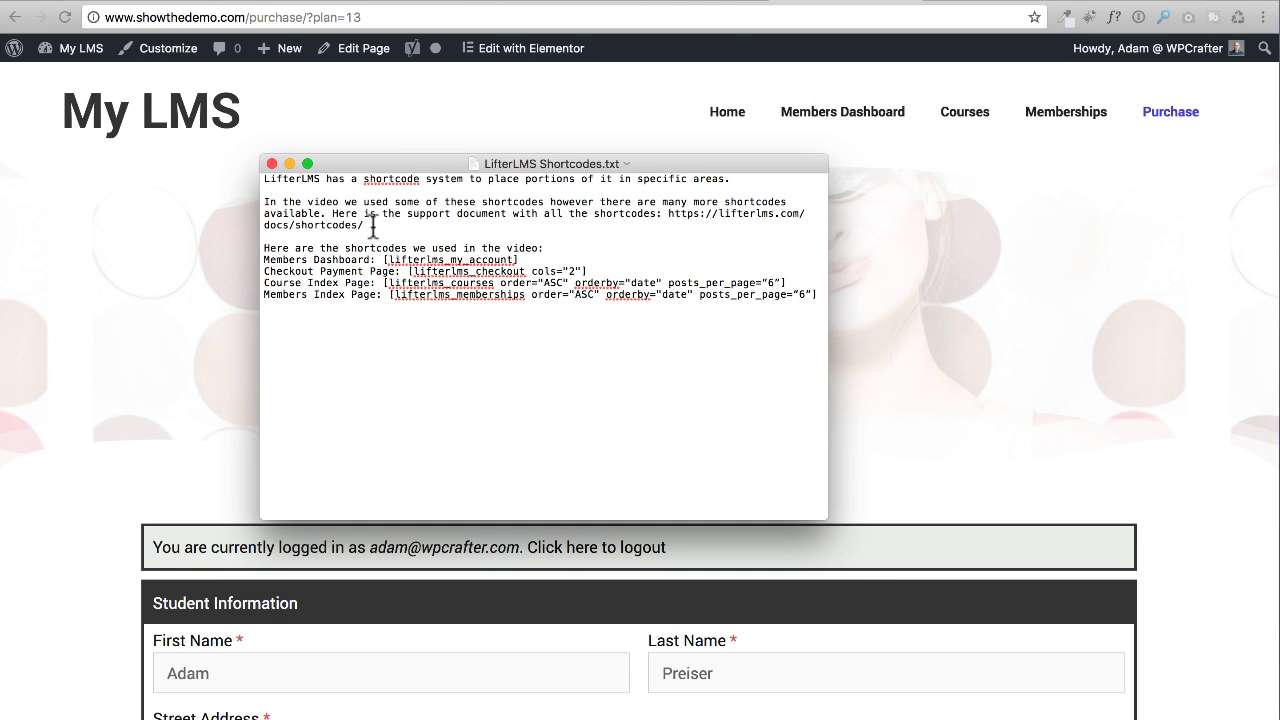
left_click_drag(366, 226, 667, 213)
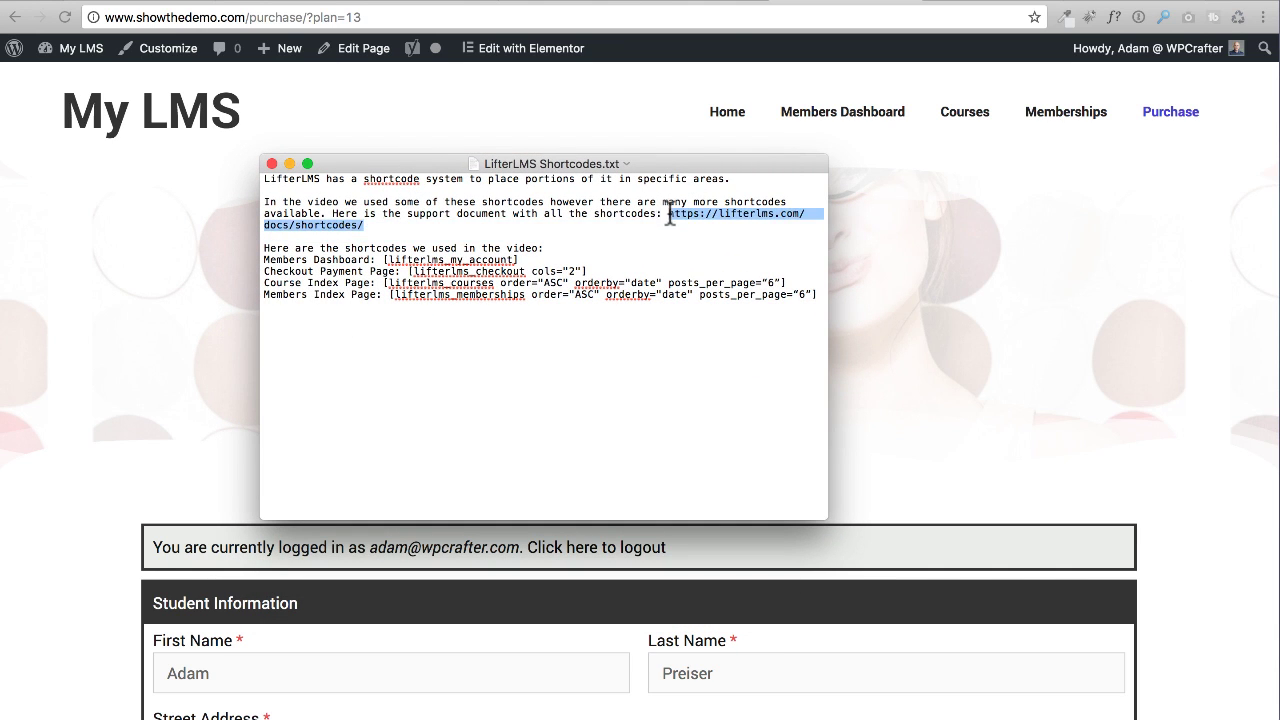